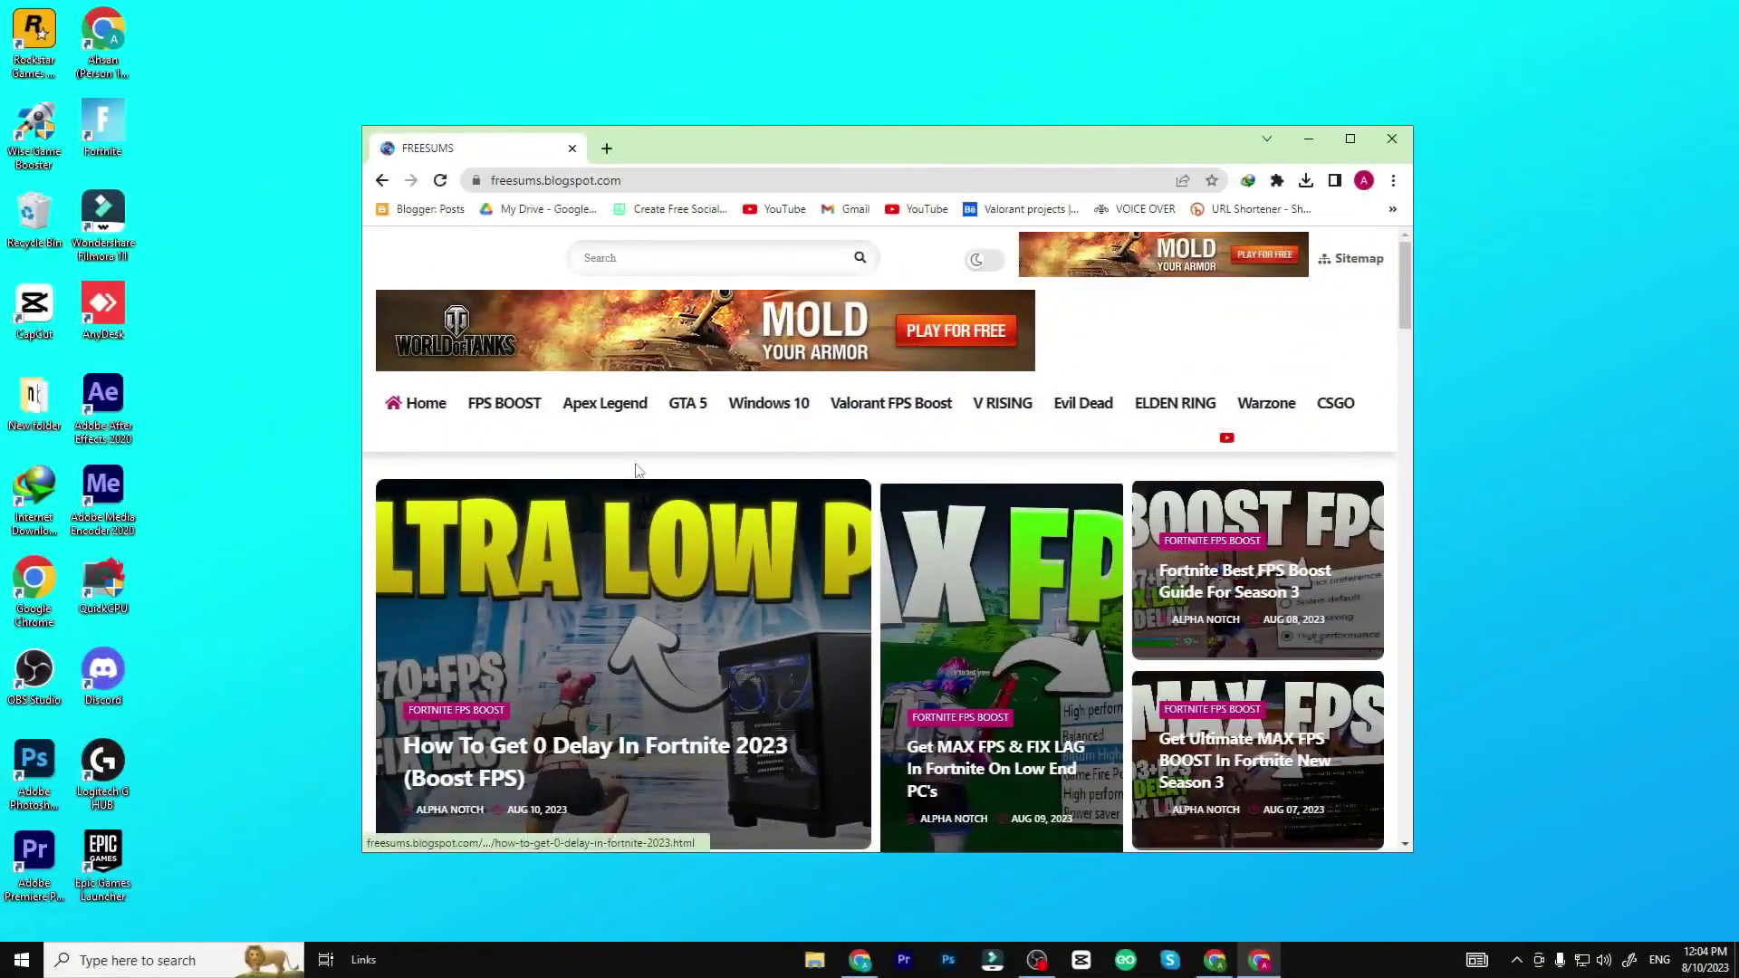
# Open the article "How To Get 0 Delay In Fortnite 2023 (Boost FPS)" and start downloading its optimization pack
pyautogui.click(628, 621)
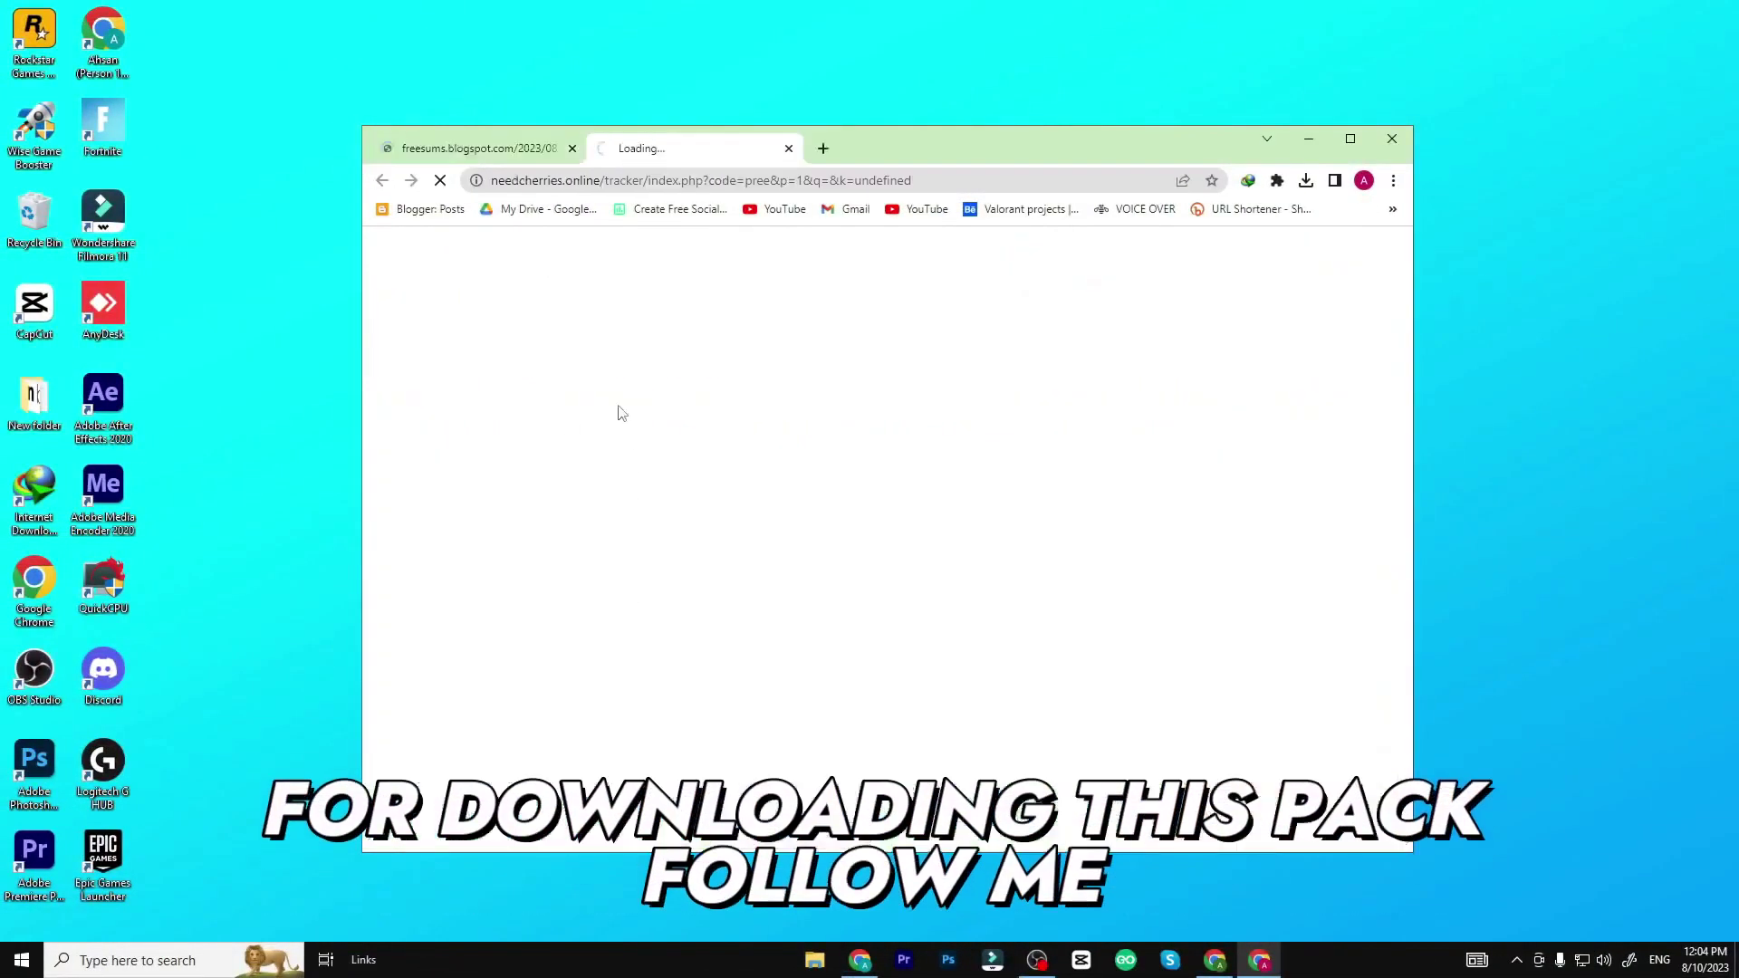
pyautogui.click(523, 145)
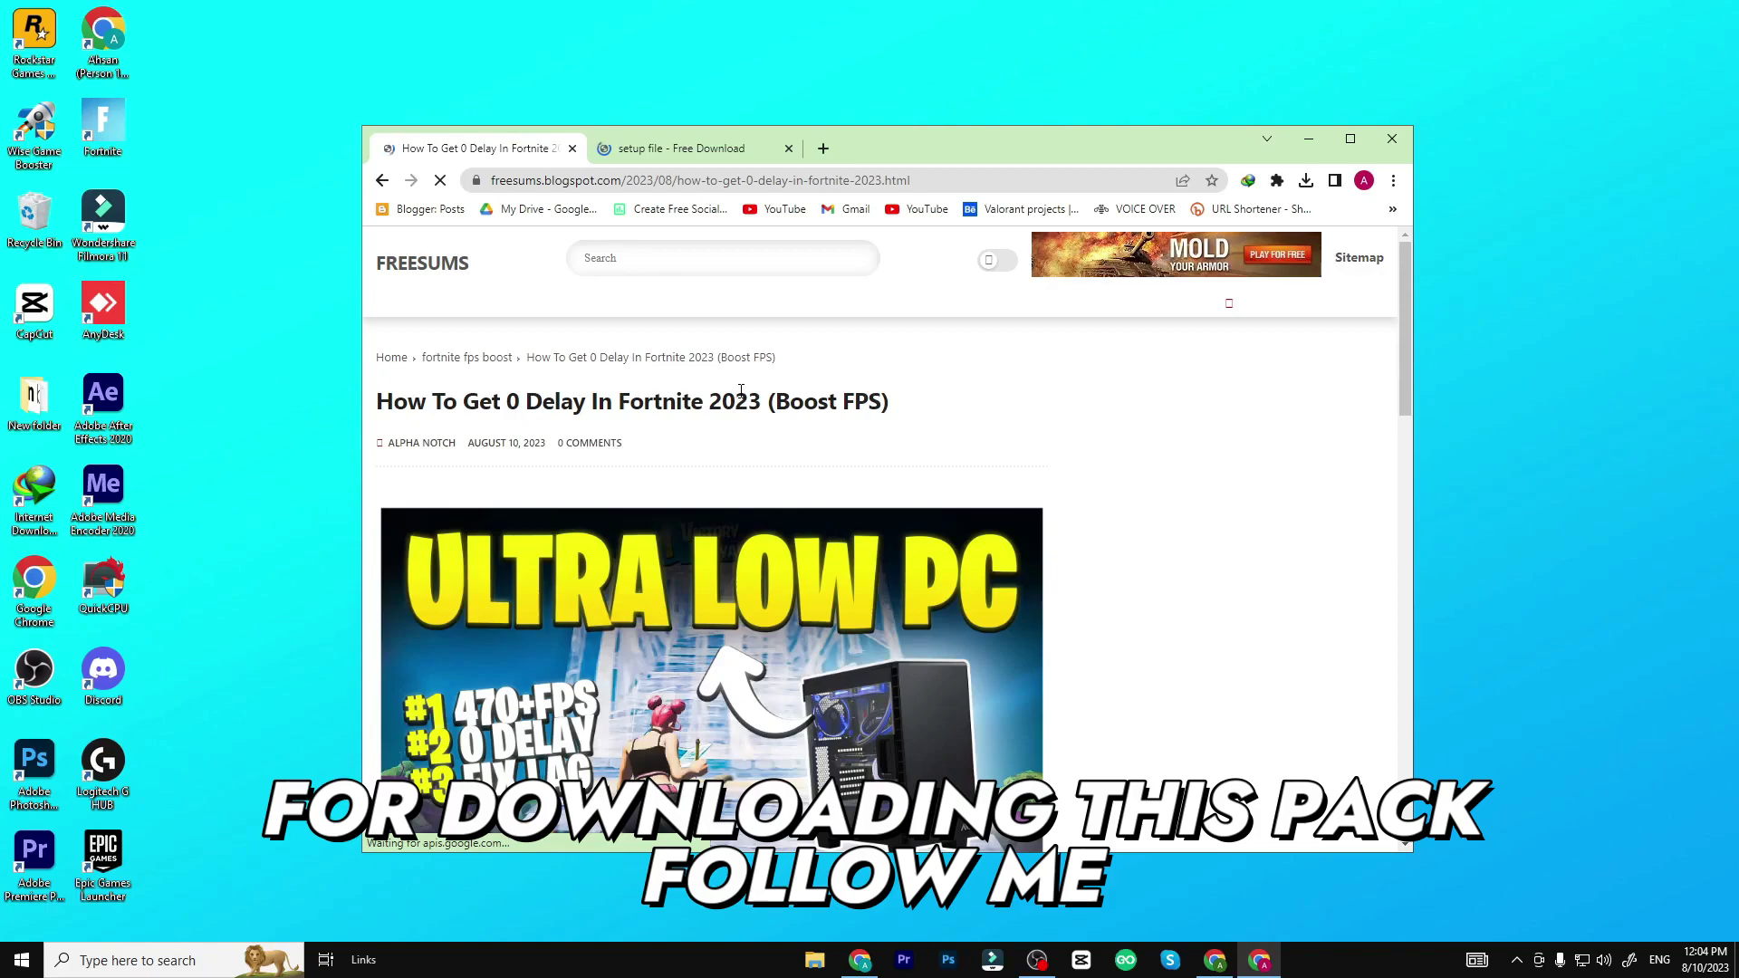
pyautogui.scroll(-10, 716, 579)
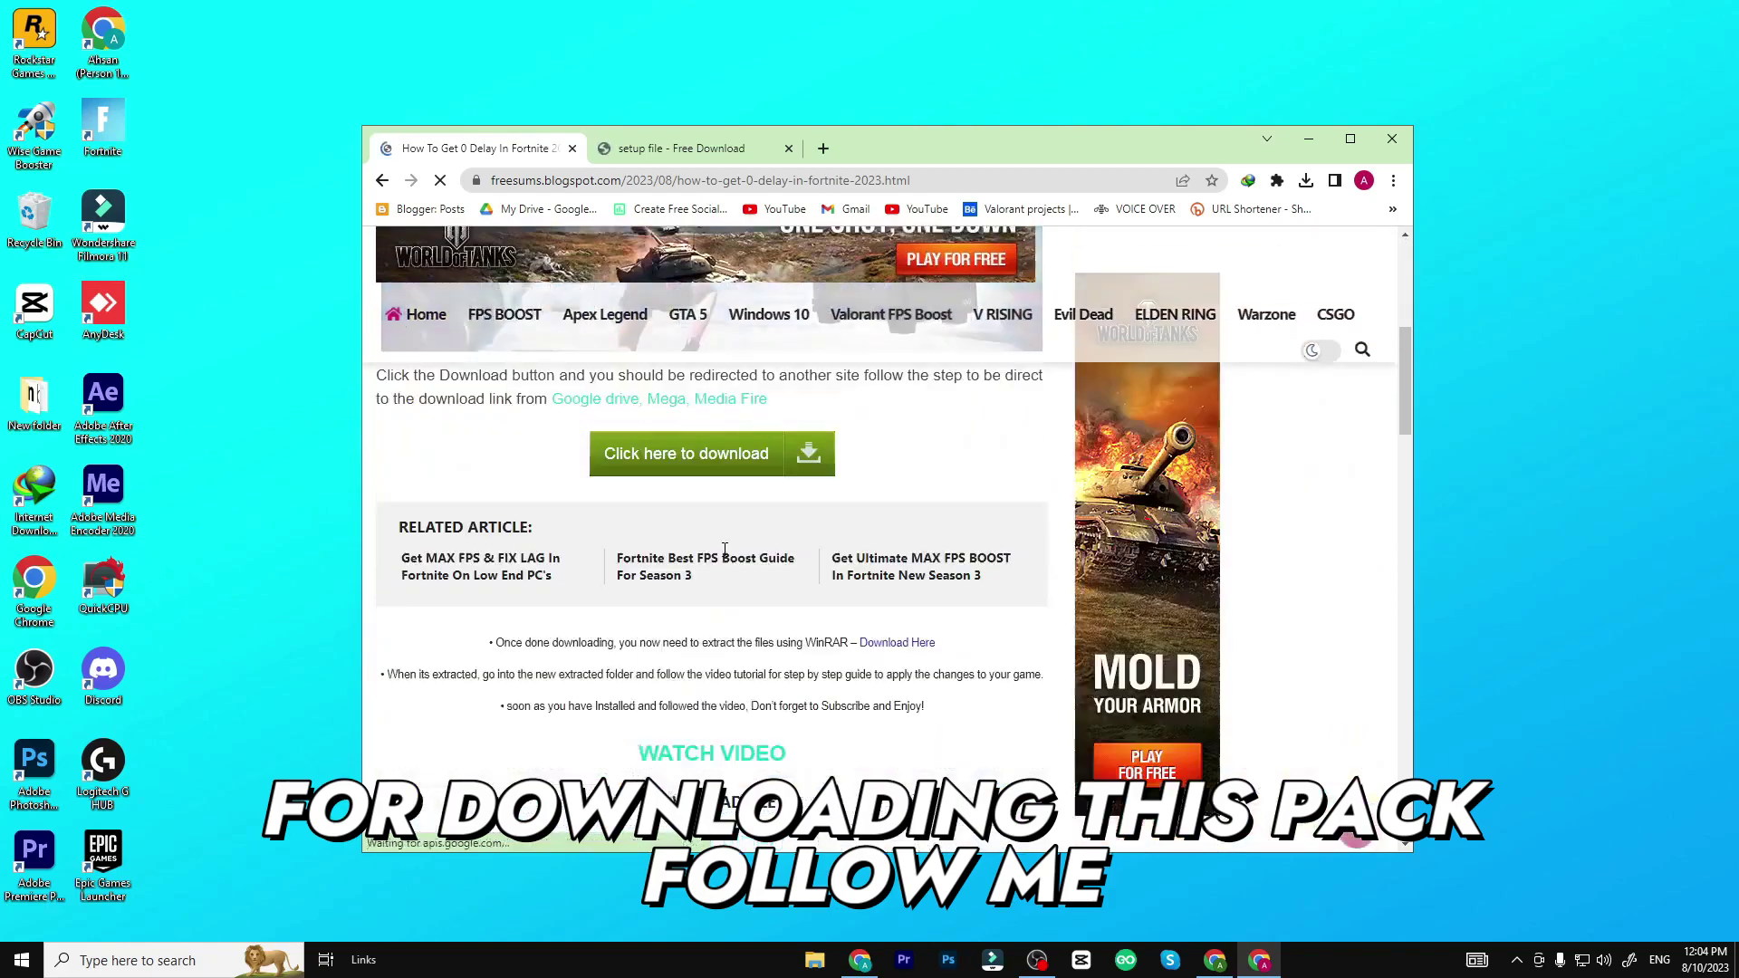
pyautogui.click(712, 644)
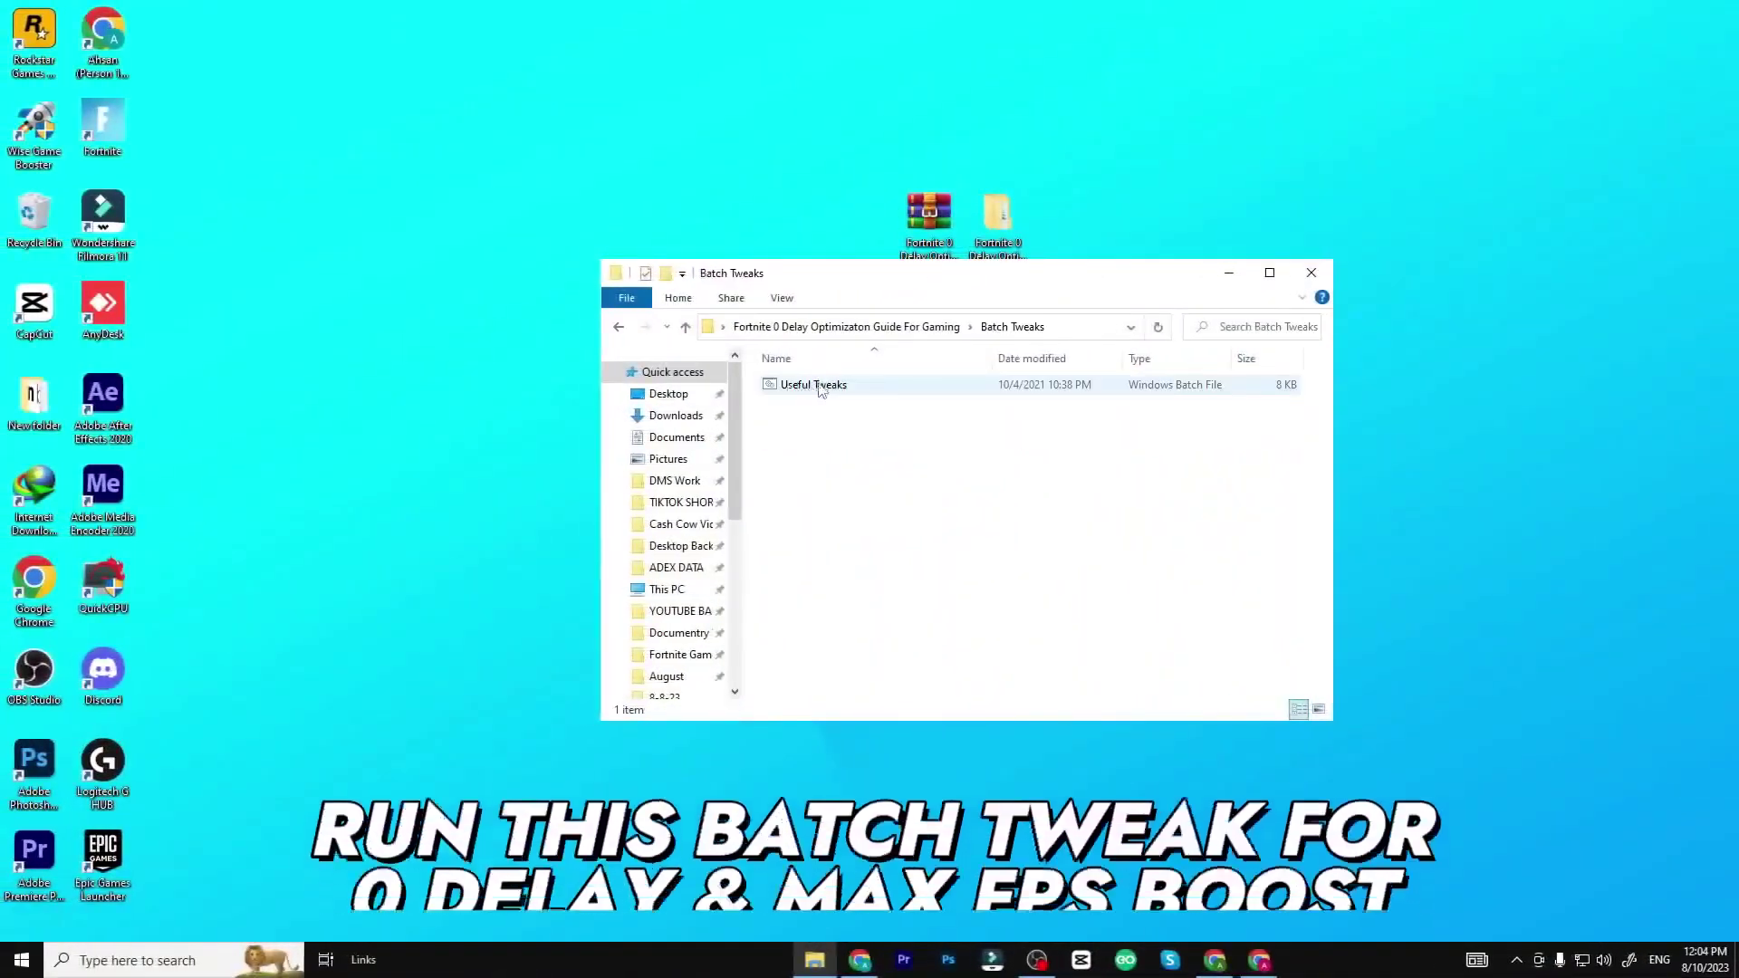
# Run the Useful Tweaks batch file from the Batch Tweaks folder
pyautogui.click(813, 383)
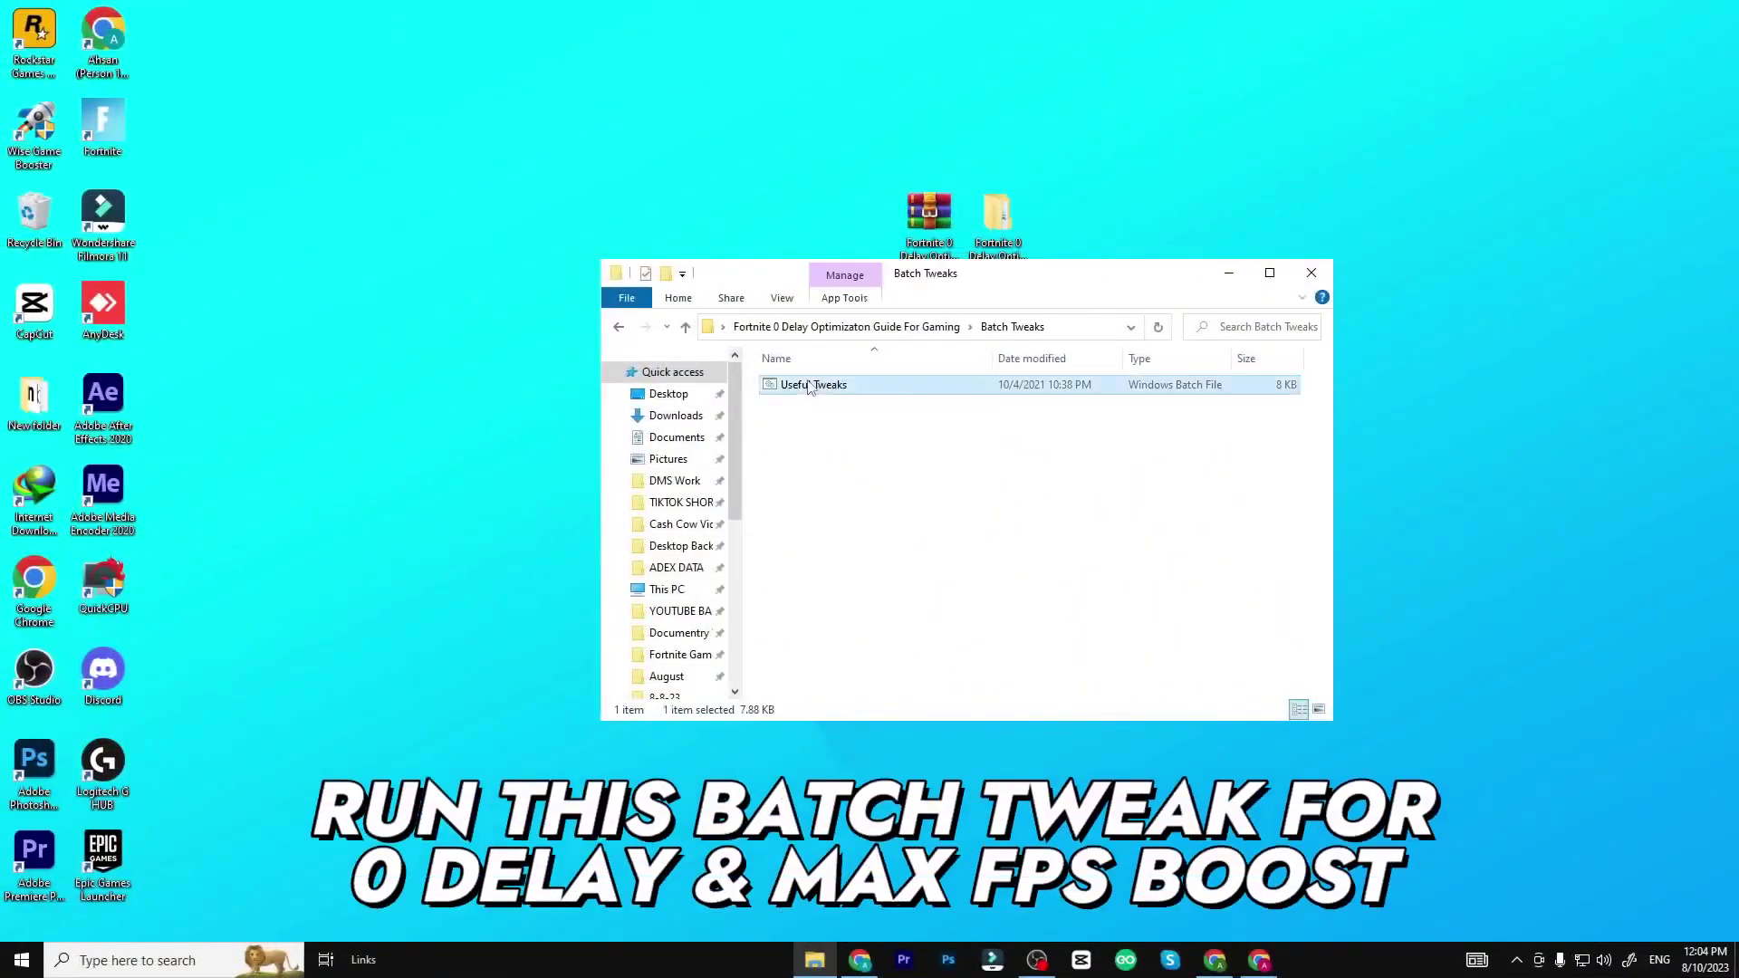
pyautogui.rightClick(811, 384)
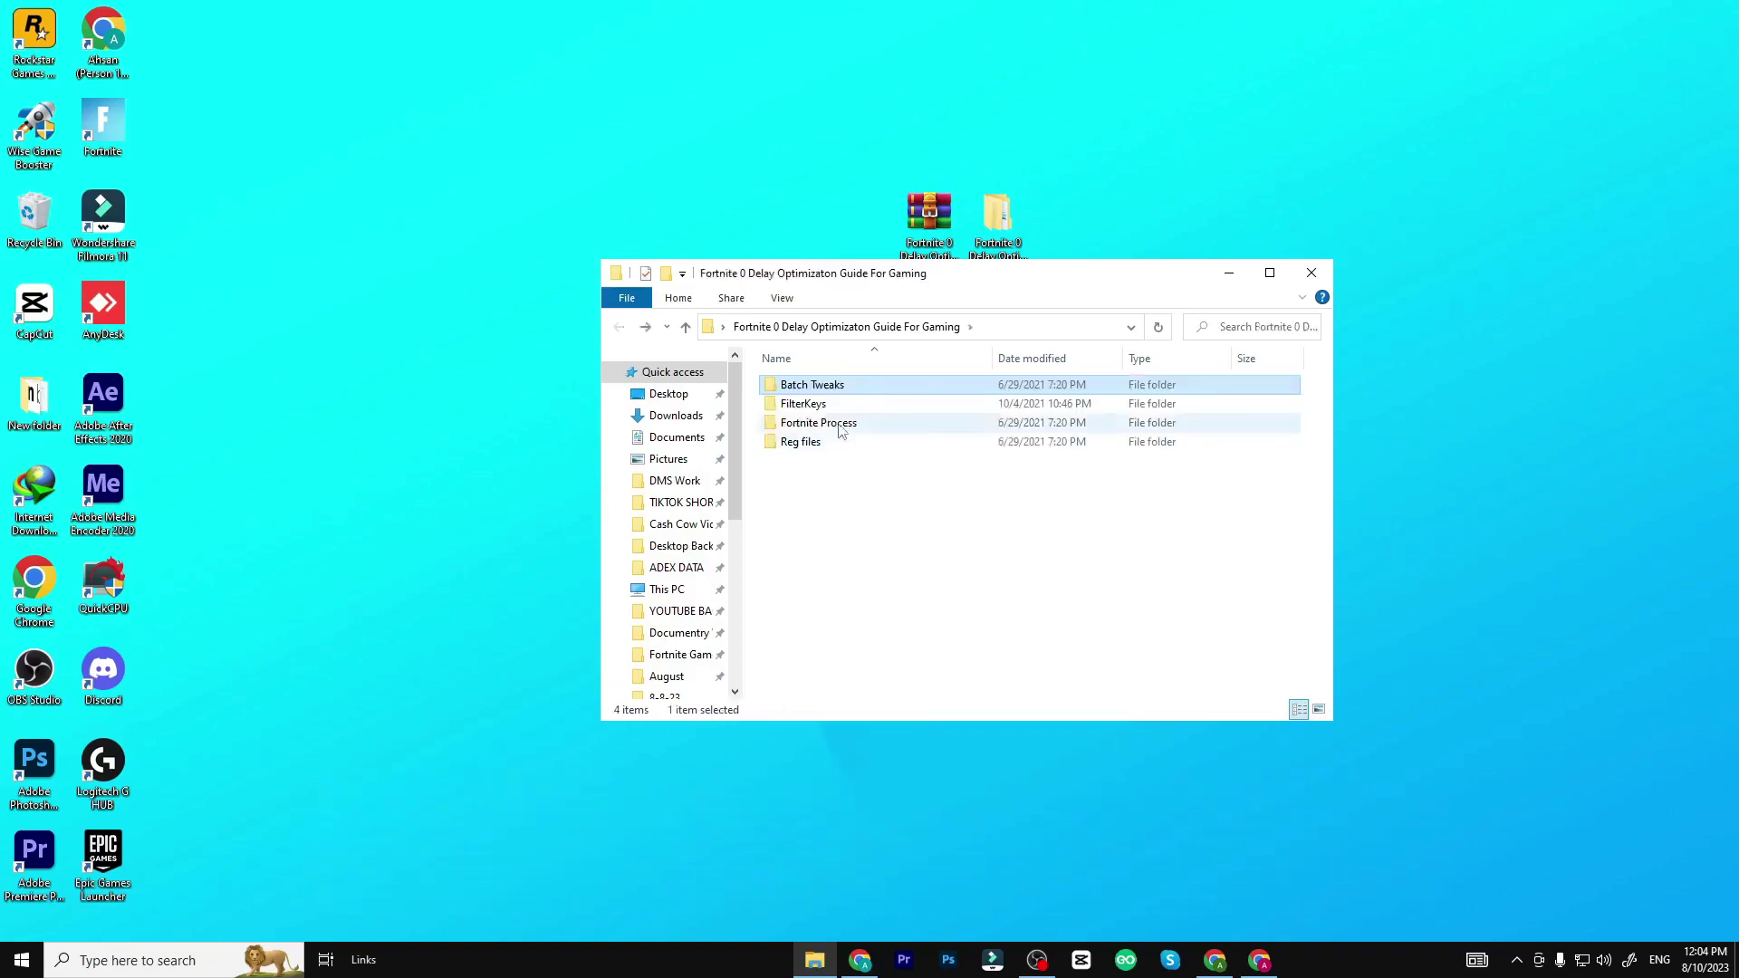
# Launch FilterKeysSetter from the FilterKeys folder and leave only the On and Available flags enabled
pyautogui.doubleClick(816, 404)
pyautogui.doubleClick(828, 398)
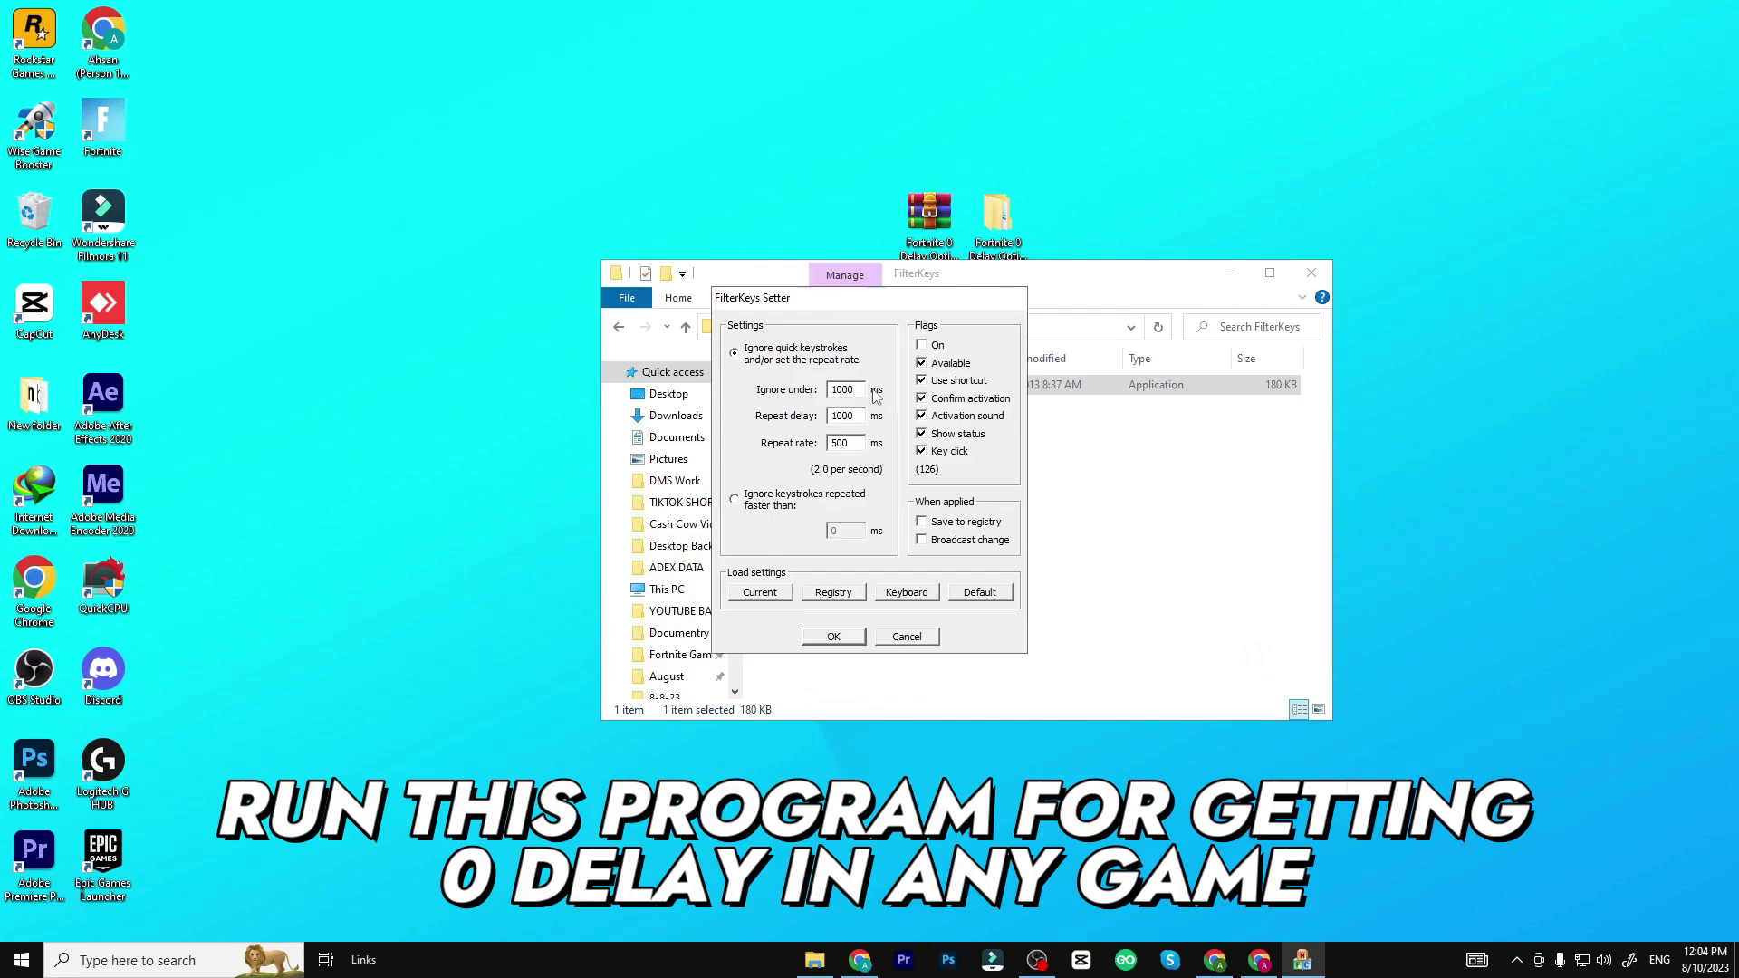
pyautogui.click(922, 381)
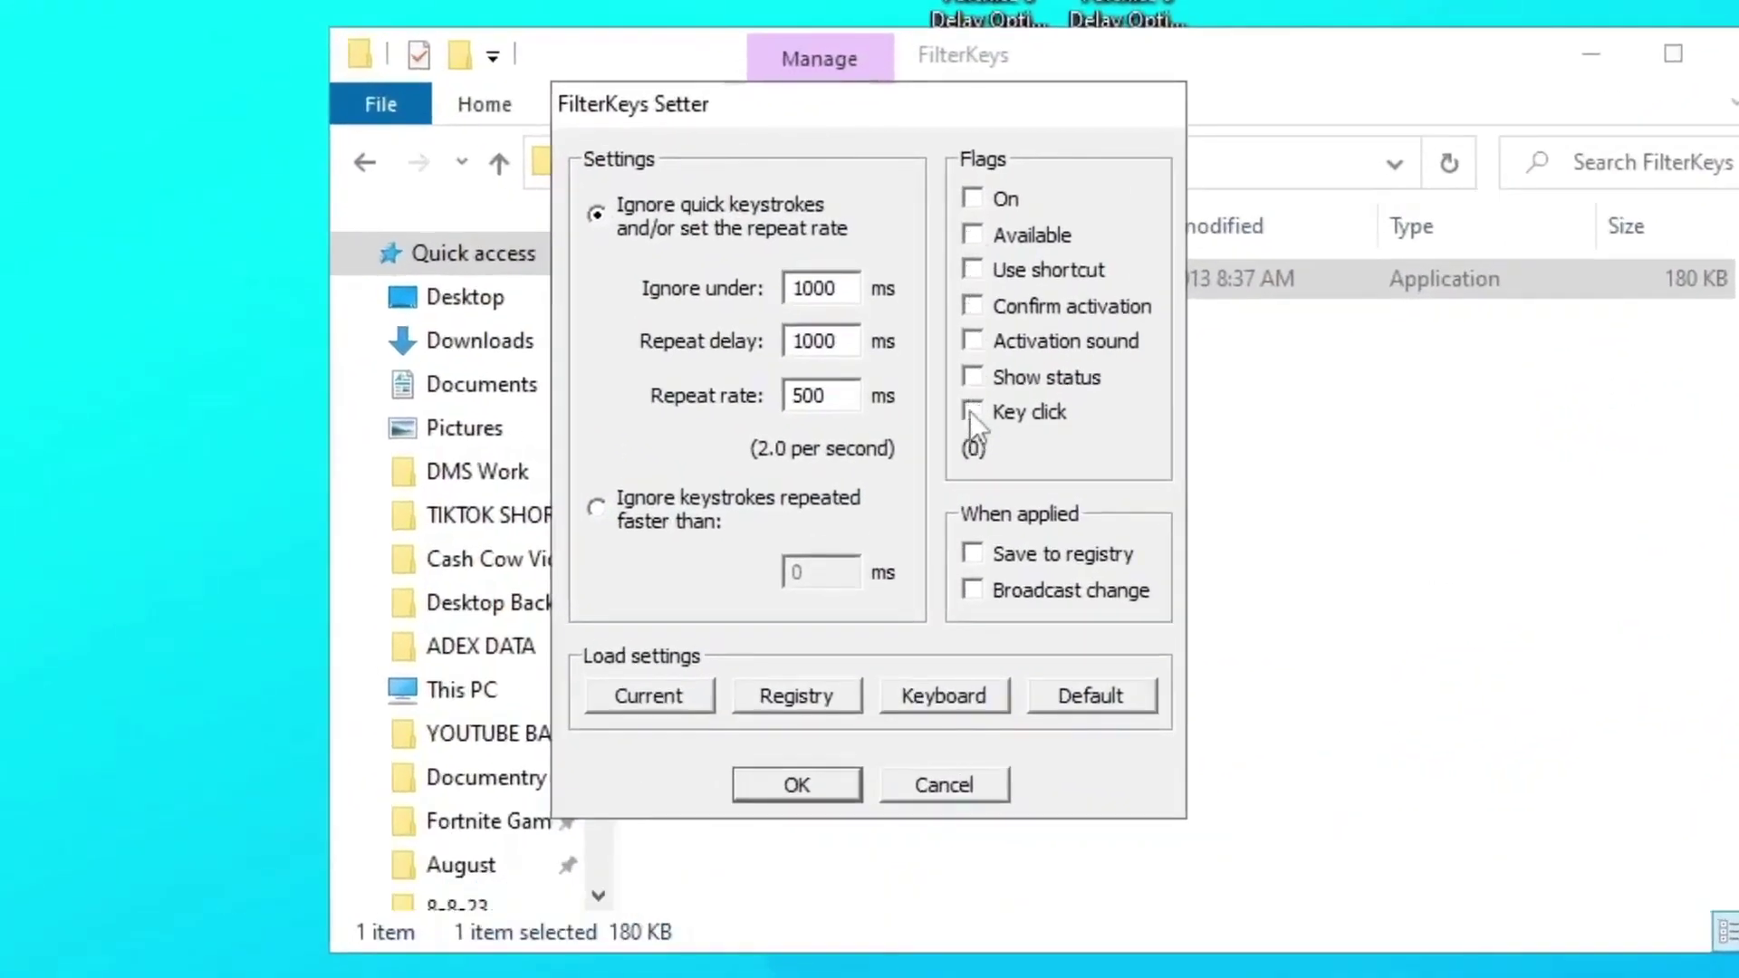
pyautogui.click(981, 237)
# Set Ignore under to 0 ms, Repeat delay to 150 ms and Repeat rate to 25 ms, and apply with Save to registry enabled
pyautogui.write('1')
pyautogui.moveTo(841, 396); pyautogui.dragTo(788, 396)
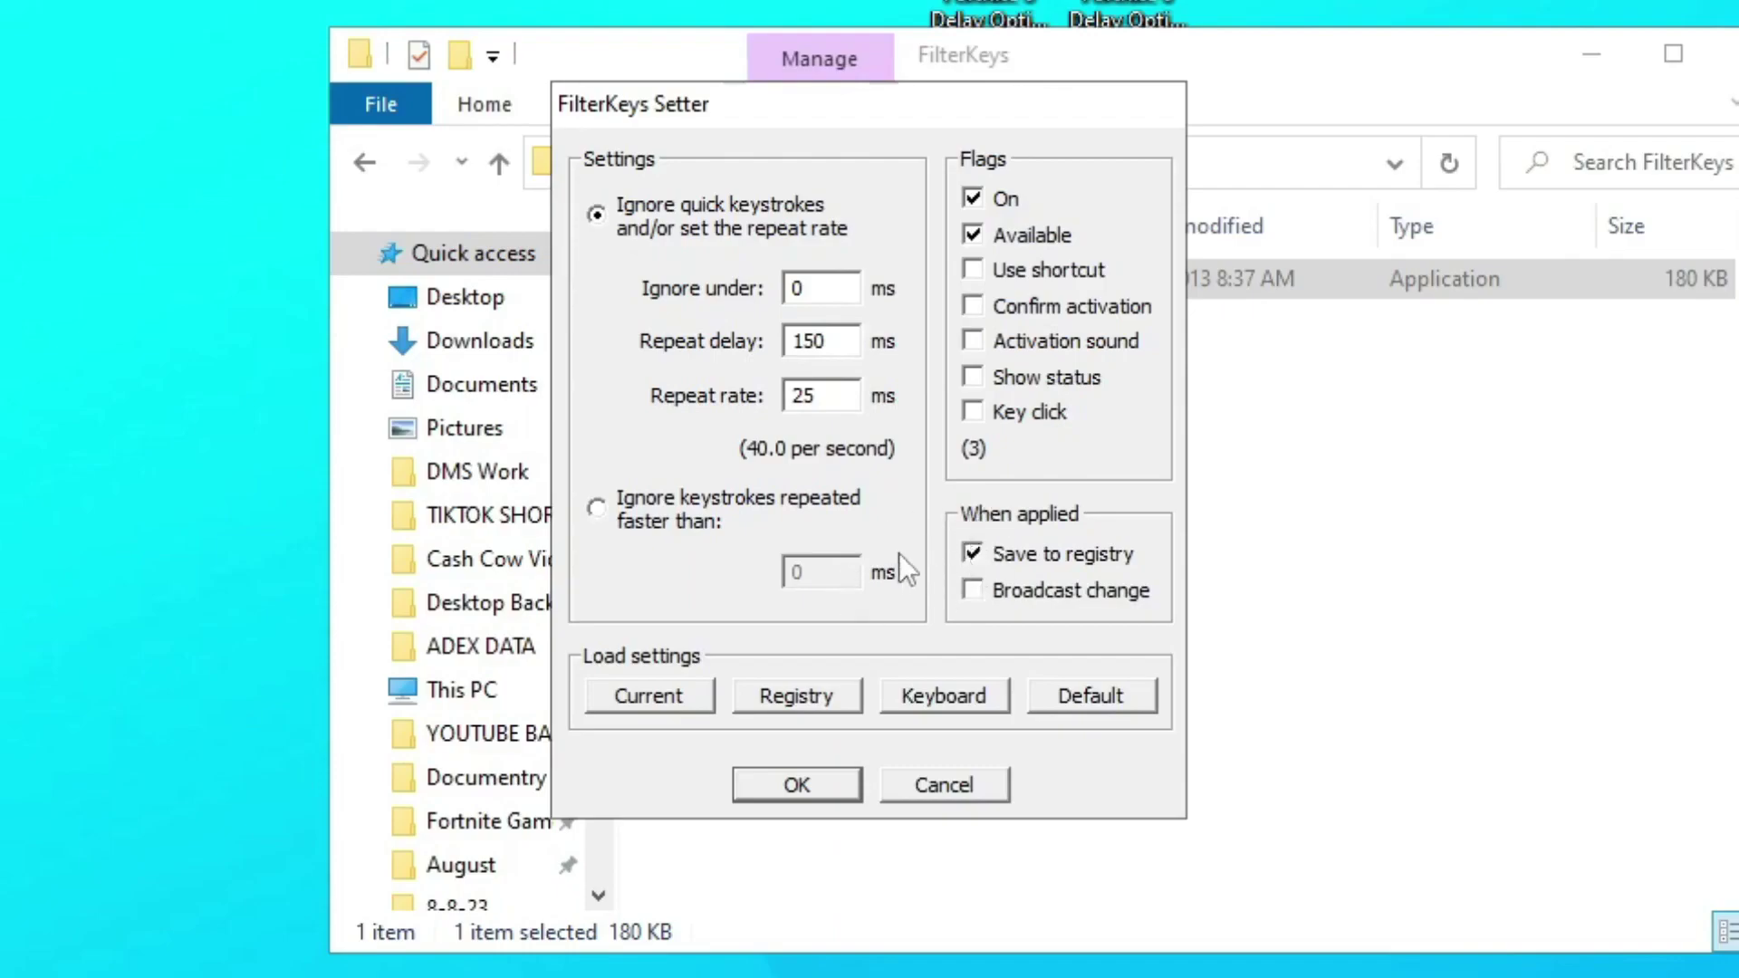
pyautogui.click(808, 783)
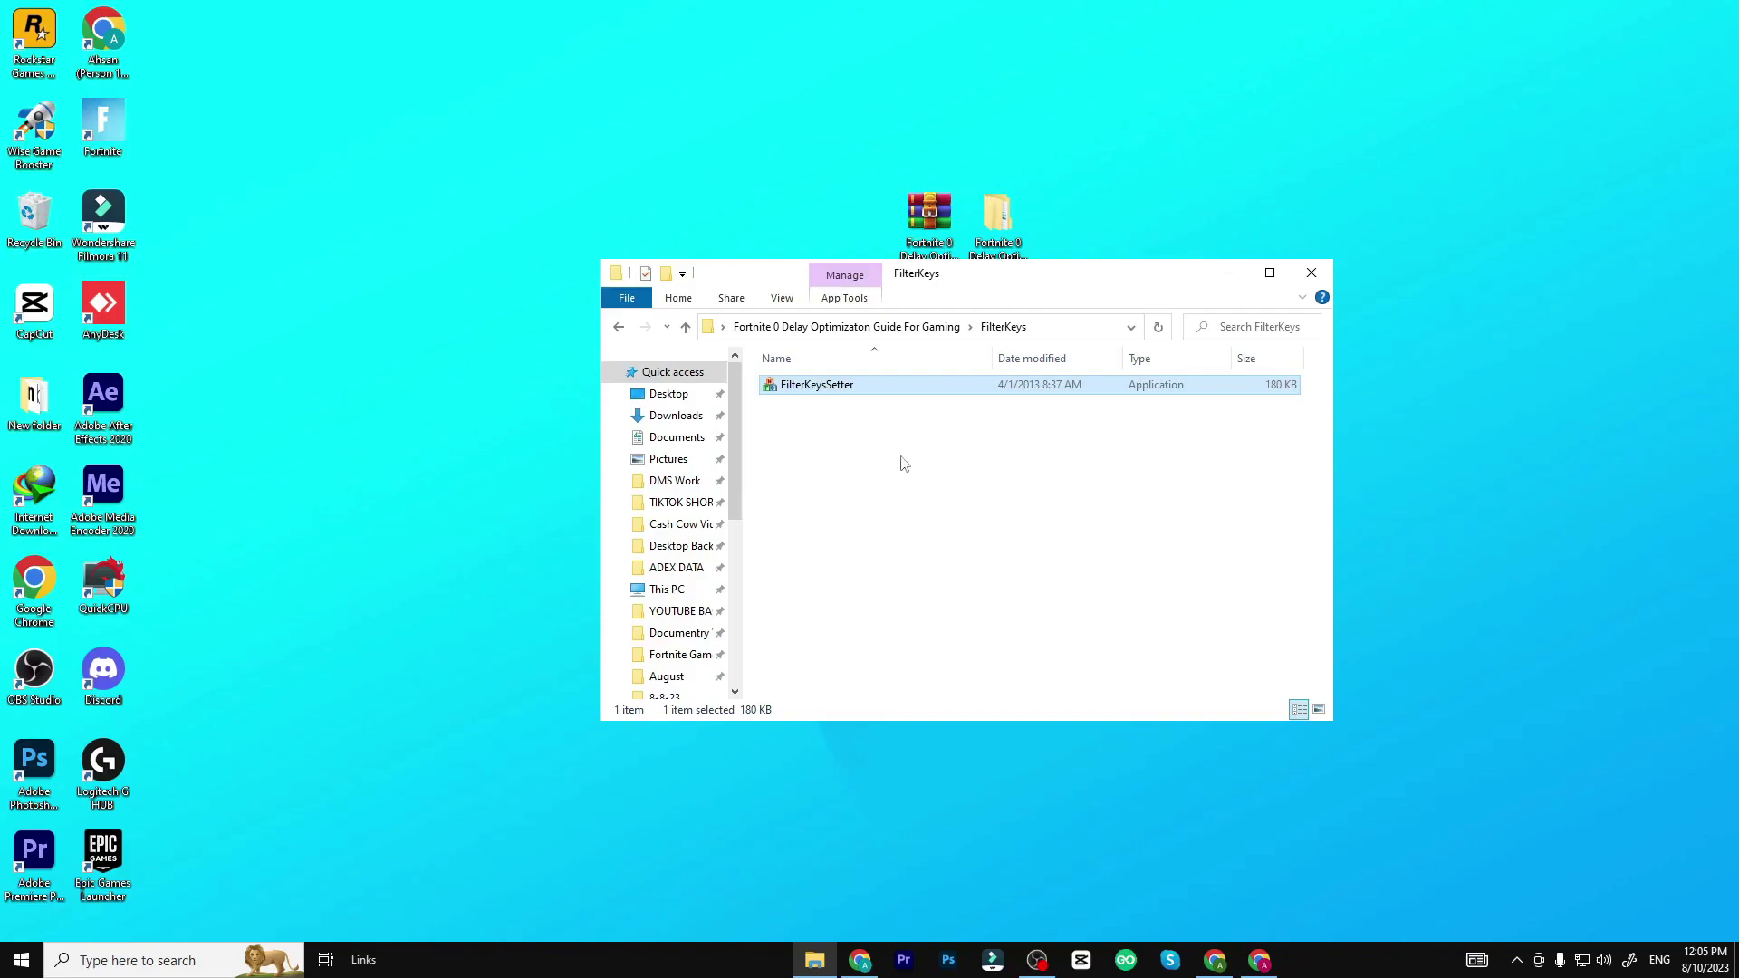
# Run the FortniteHighPriority registry file from the Fortnite Process folder
pyautogui.hotkey('alt', 'Left')
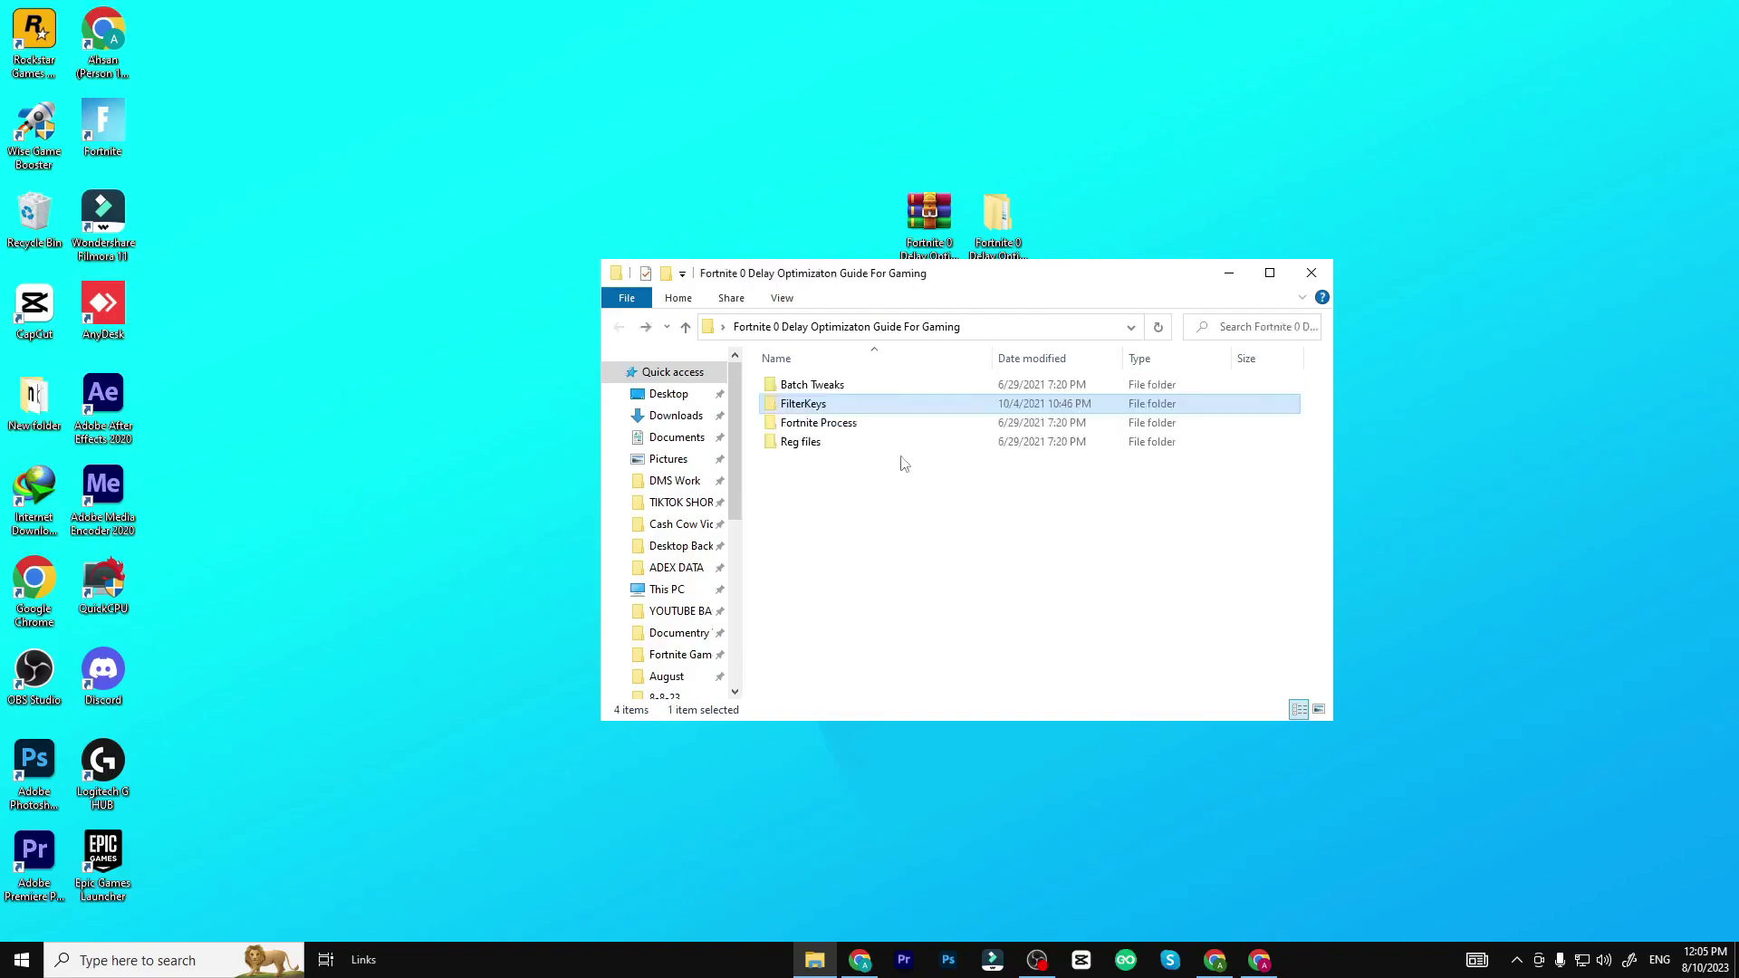
pyautogui.doubleClick(816, 422)
pyautogui.moveTo(832, 480); pyautogui.dragTo(882, 395)
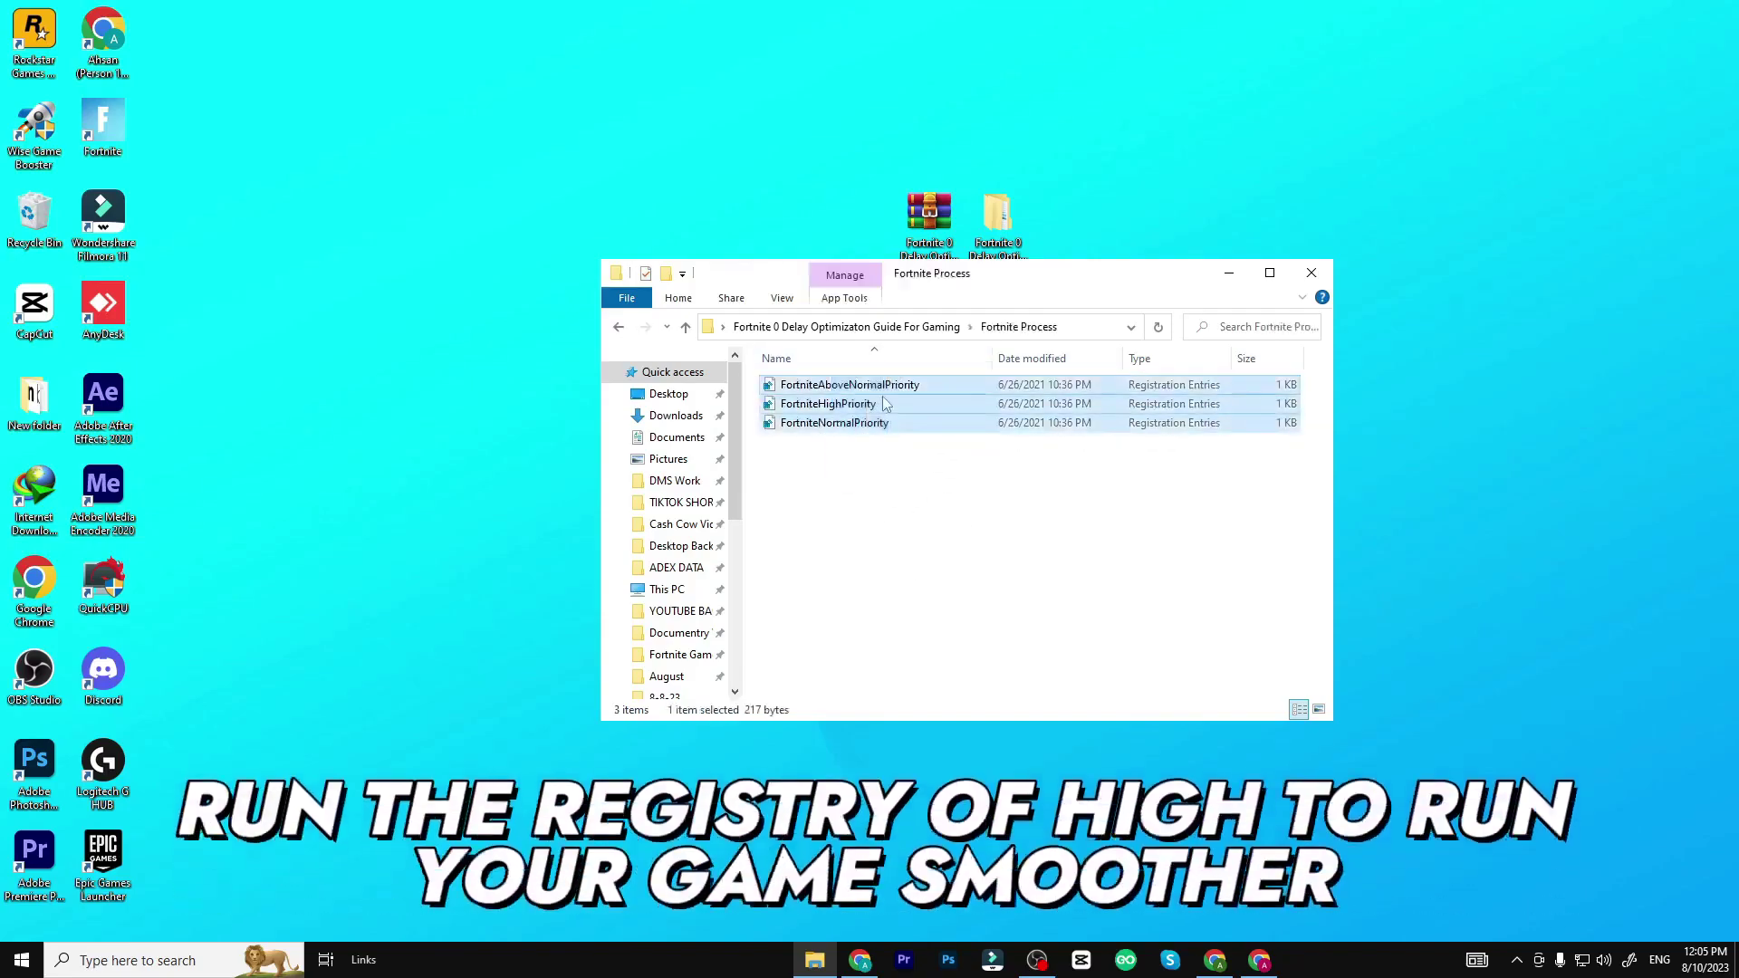
pyautogui.rightClick(882, 395)
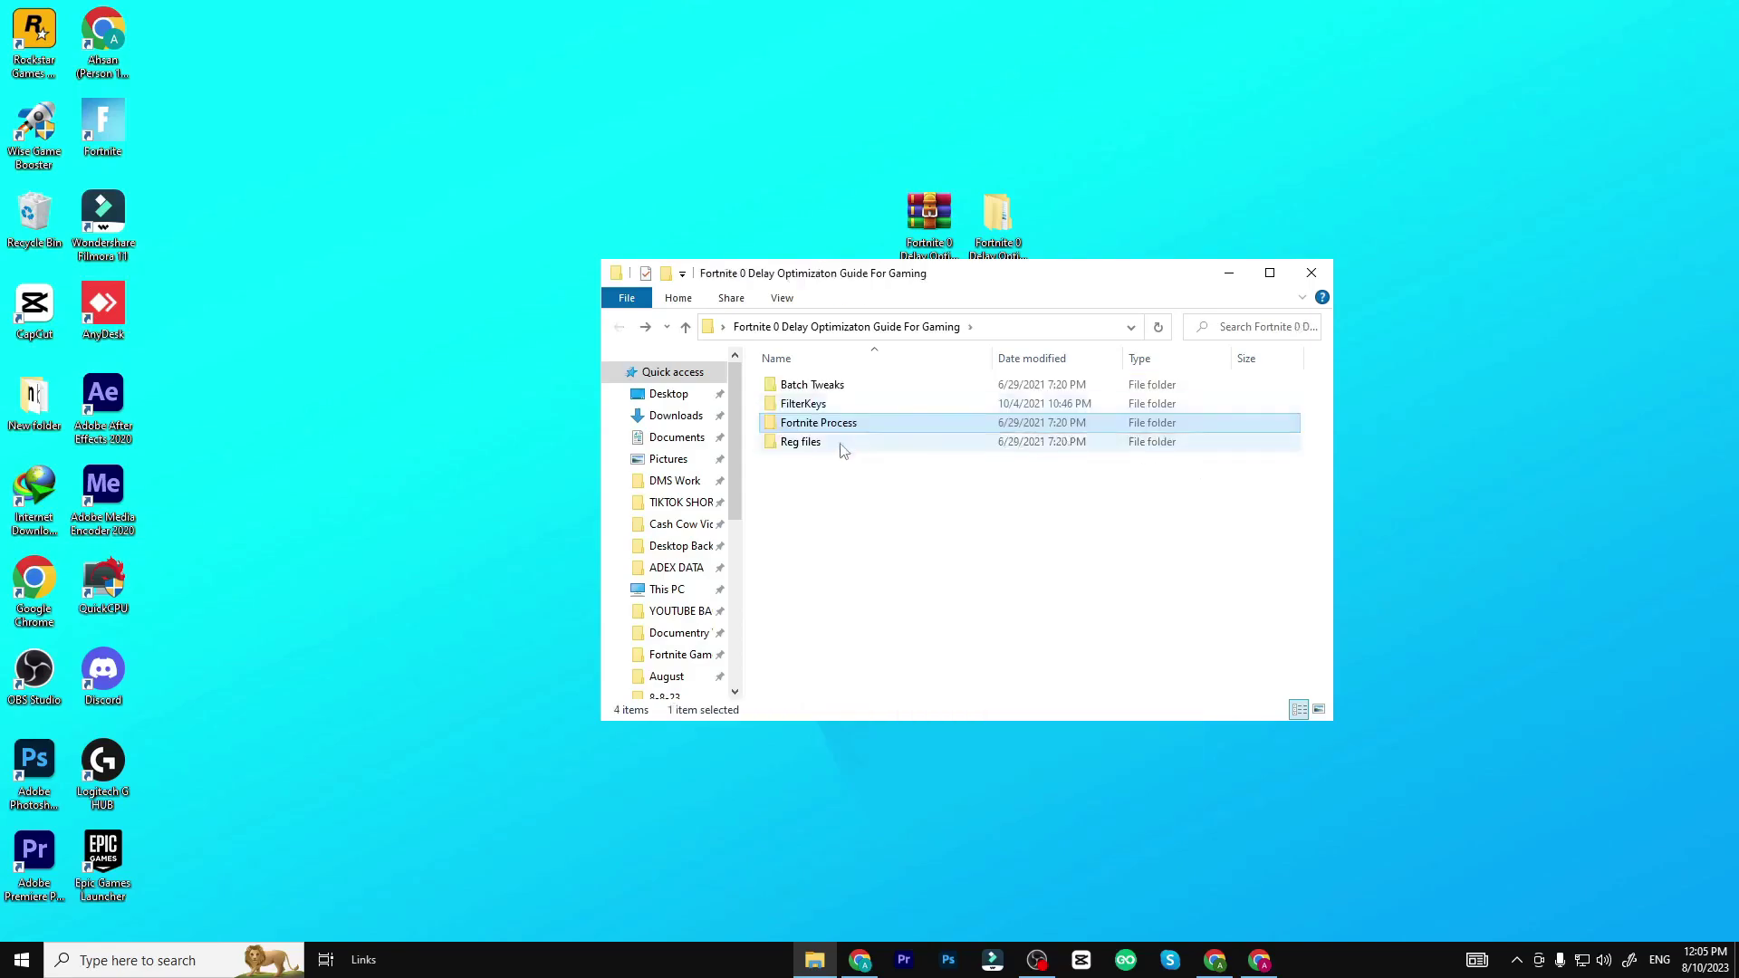
# Run the Disable DVR 1, Disable DVR 2, fullscreenfix and Game Optimizations registry tweaks from the Reg files folder
pyautogui.doubleClick(847, 444)
pyautogui.moveTo(842, 525); pyautogui.dragTo(864, 467)
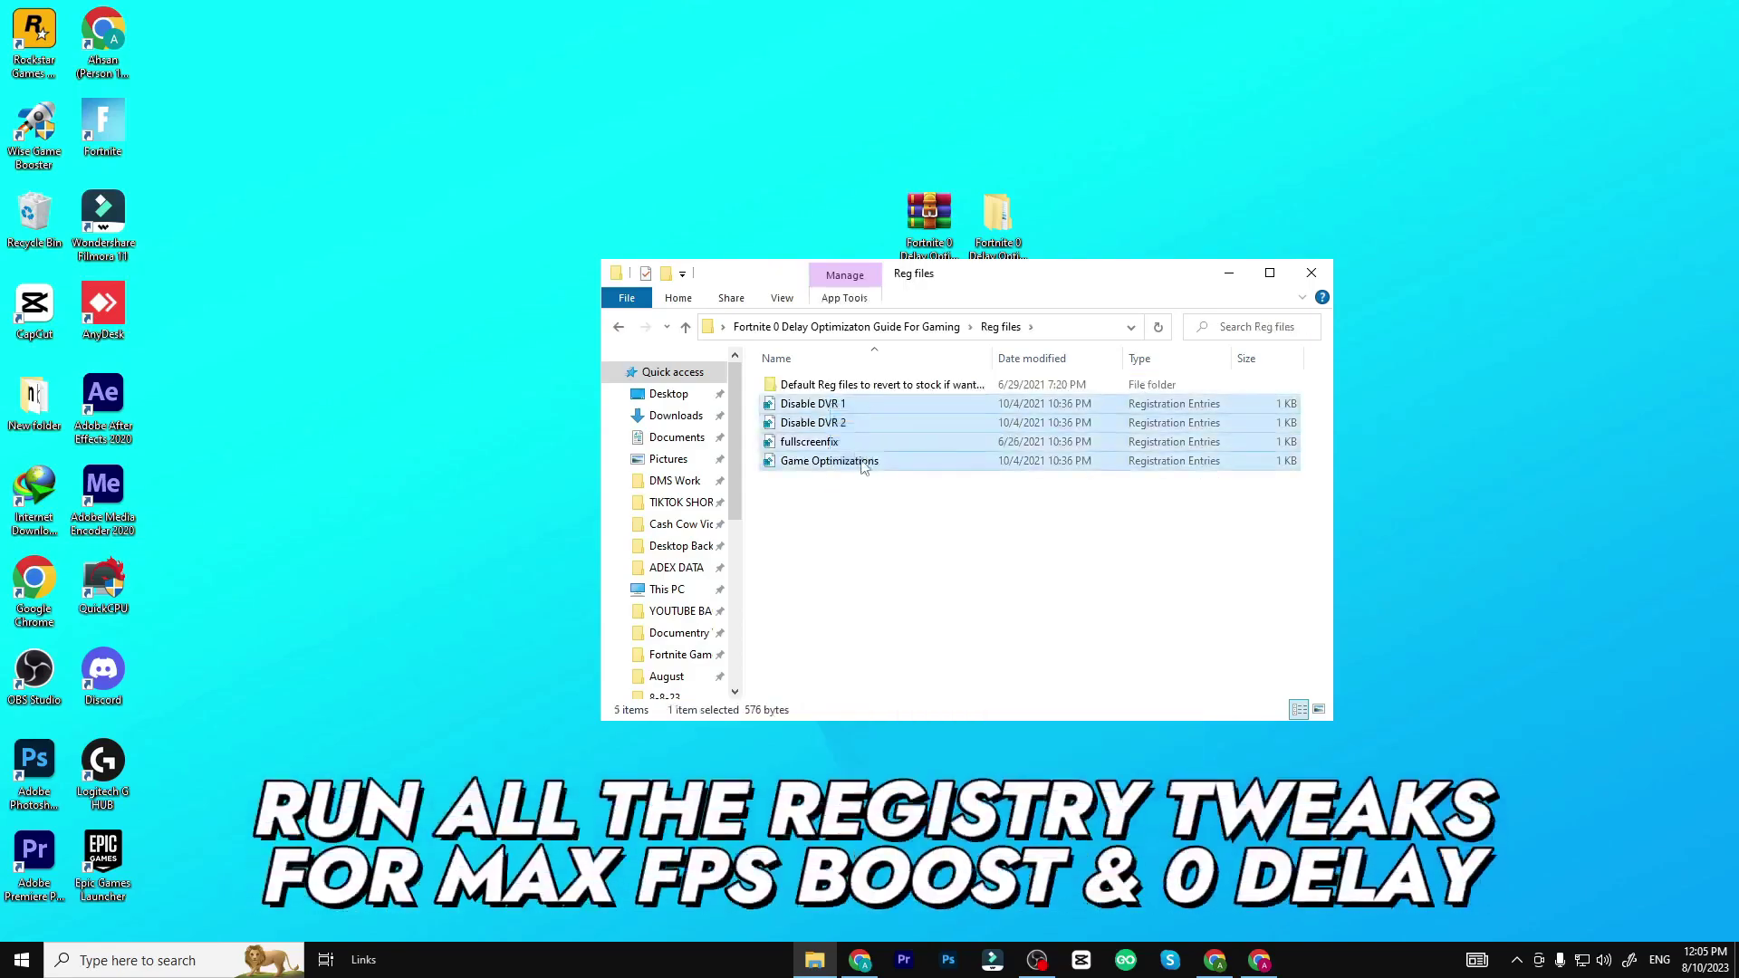
pyautogui.rightClick(859, 411)
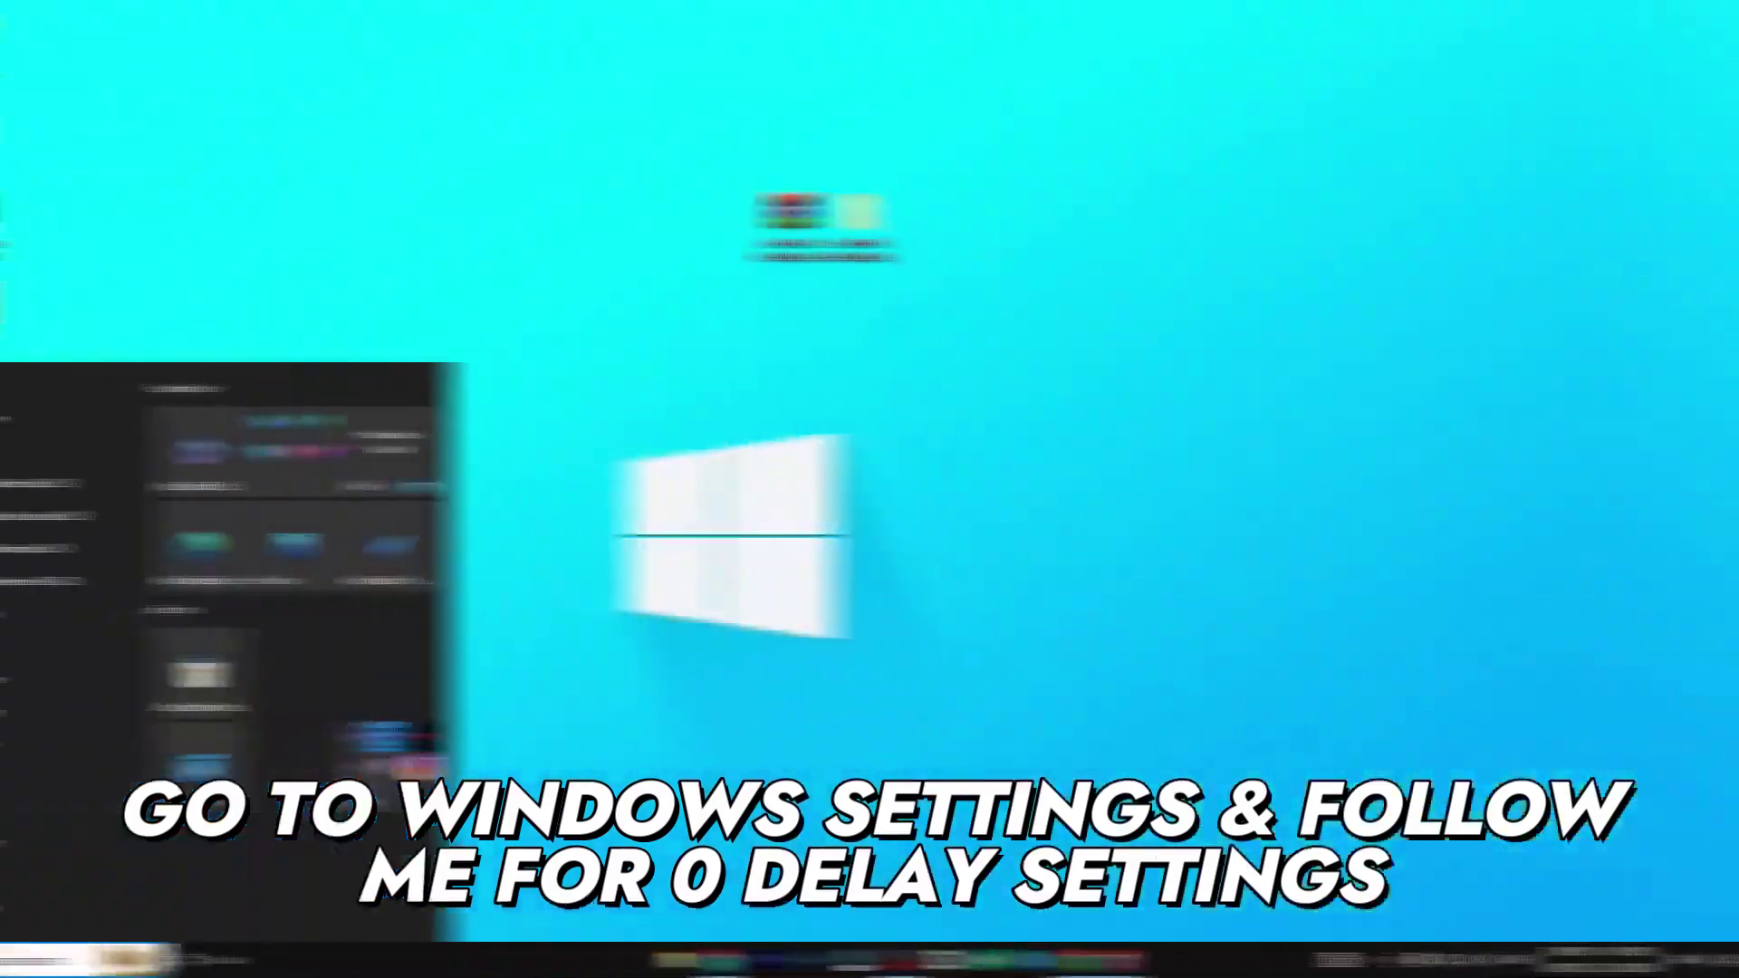
# In Windows Settings, turn off the General privacy options for website language list access and app launch tracking
pyautogui.click(24, 872)
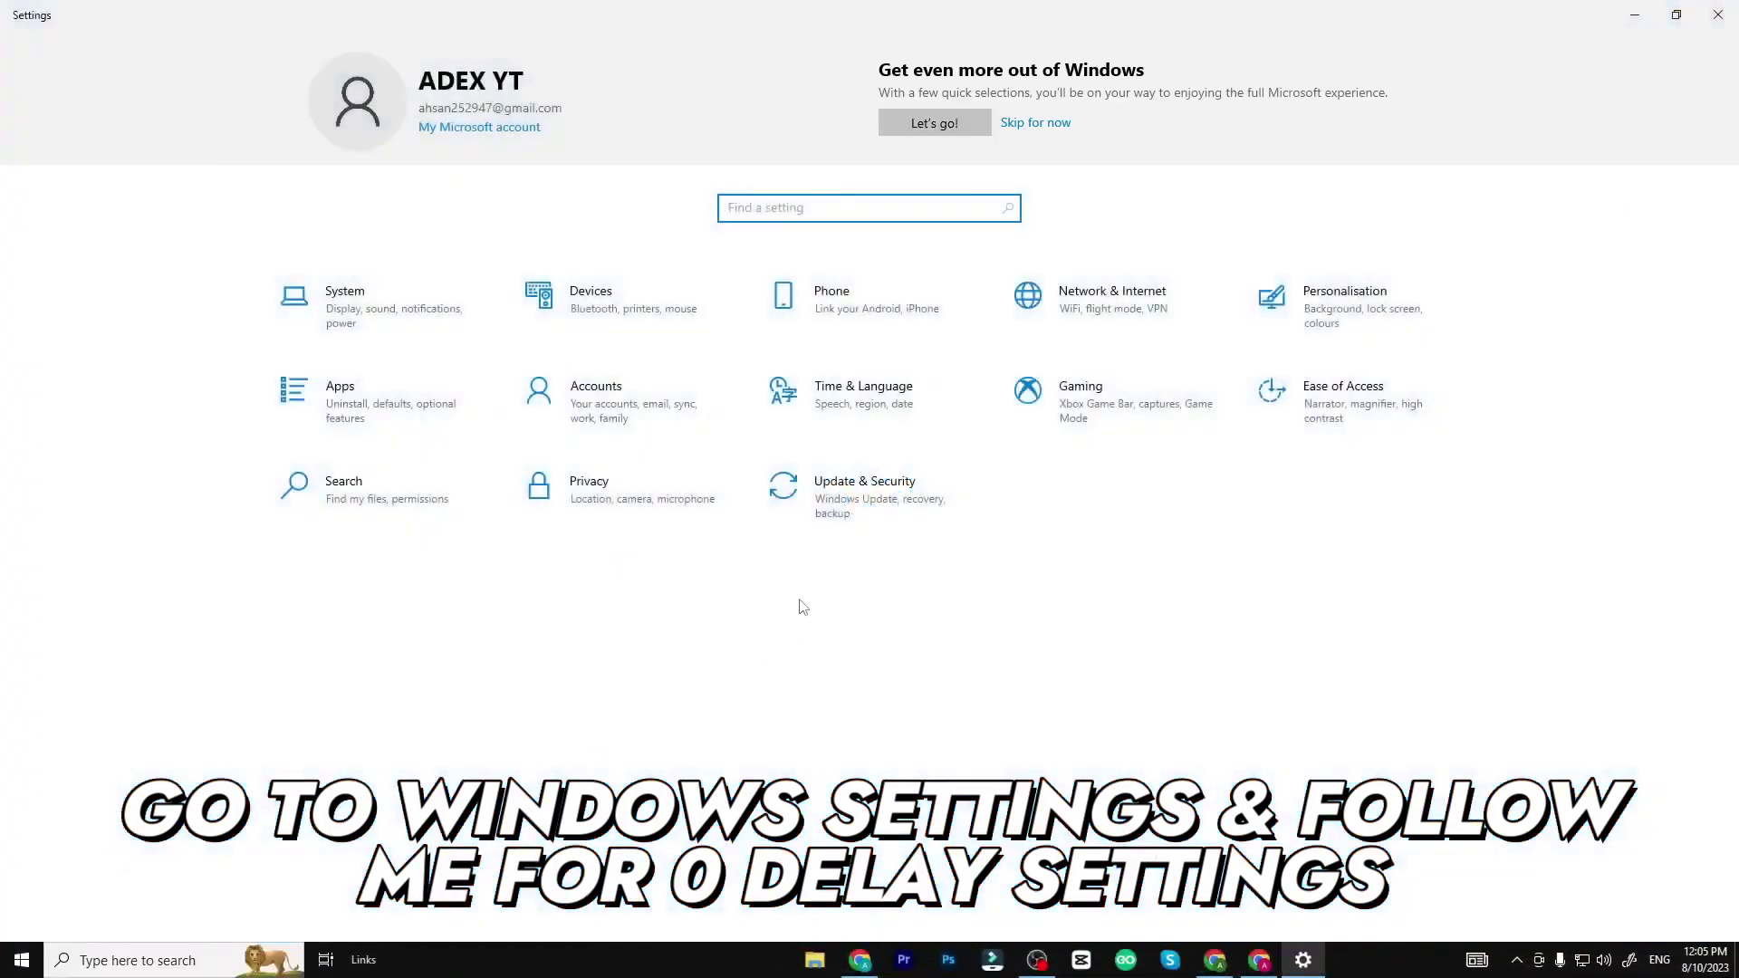
pyautogui.click(648, 497)
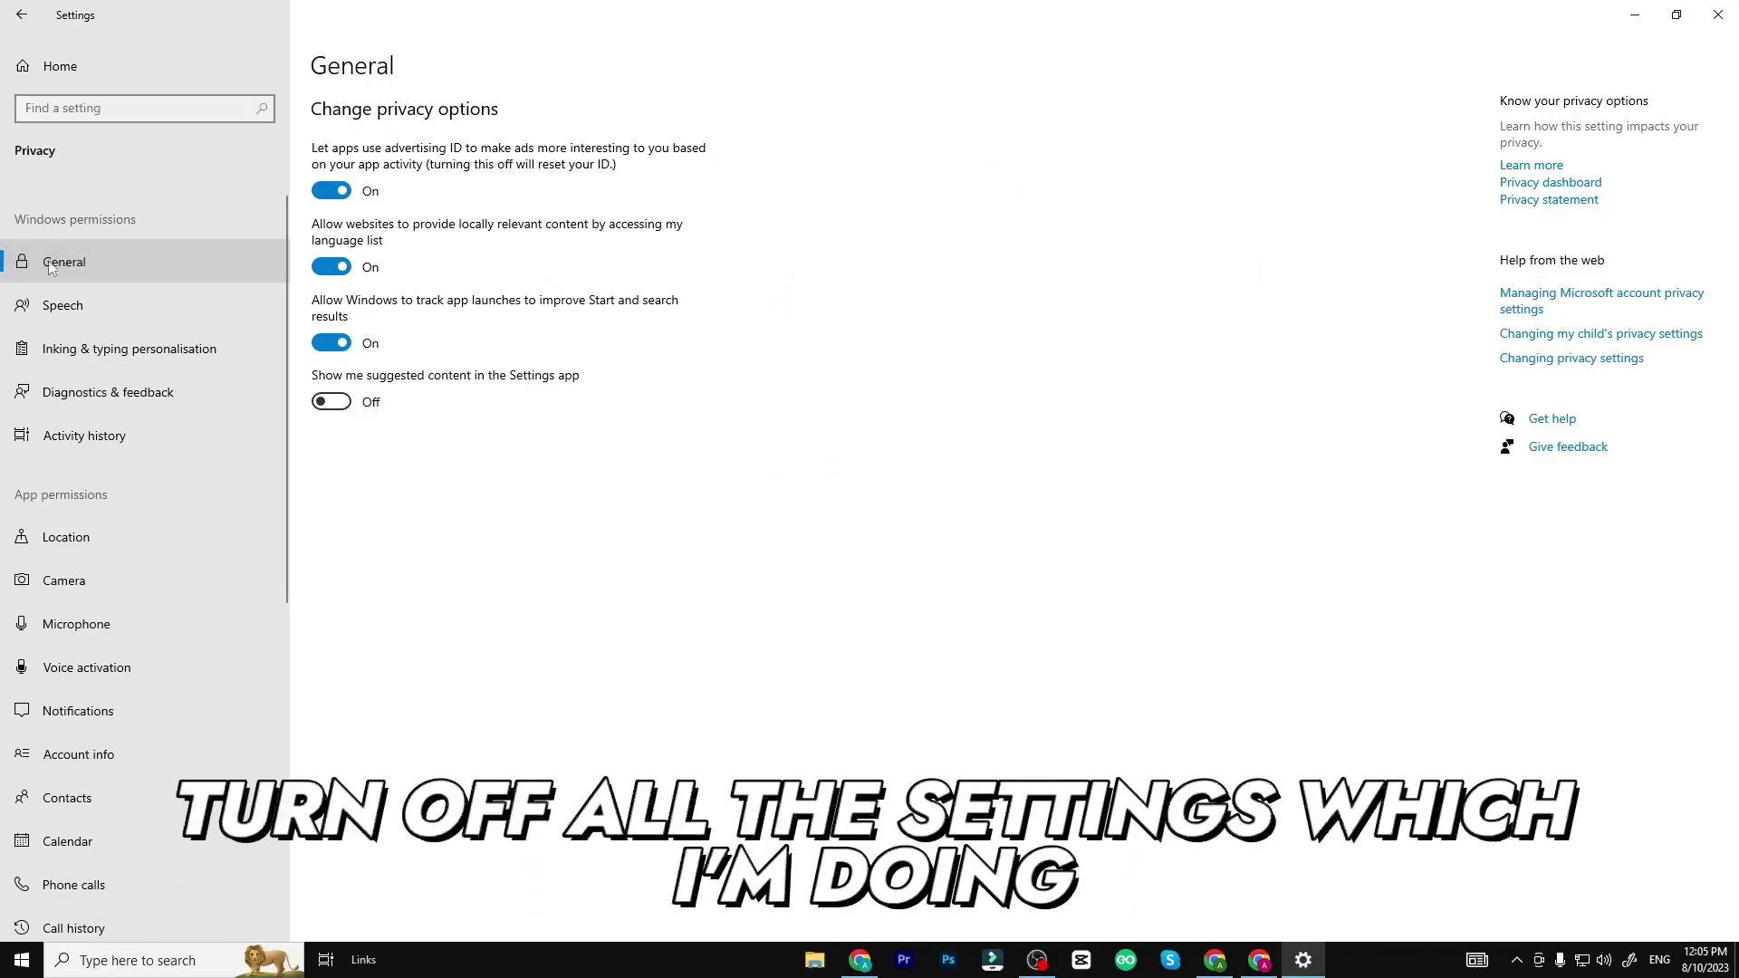
pyautogui.click(344, 267)
pyautogui.click(331, 342)
# Check the Speech and Inking & typing privacy settings, and turn off Improve inking and typing under Diagnostics & feedback
pyautogui.click(129, 306)
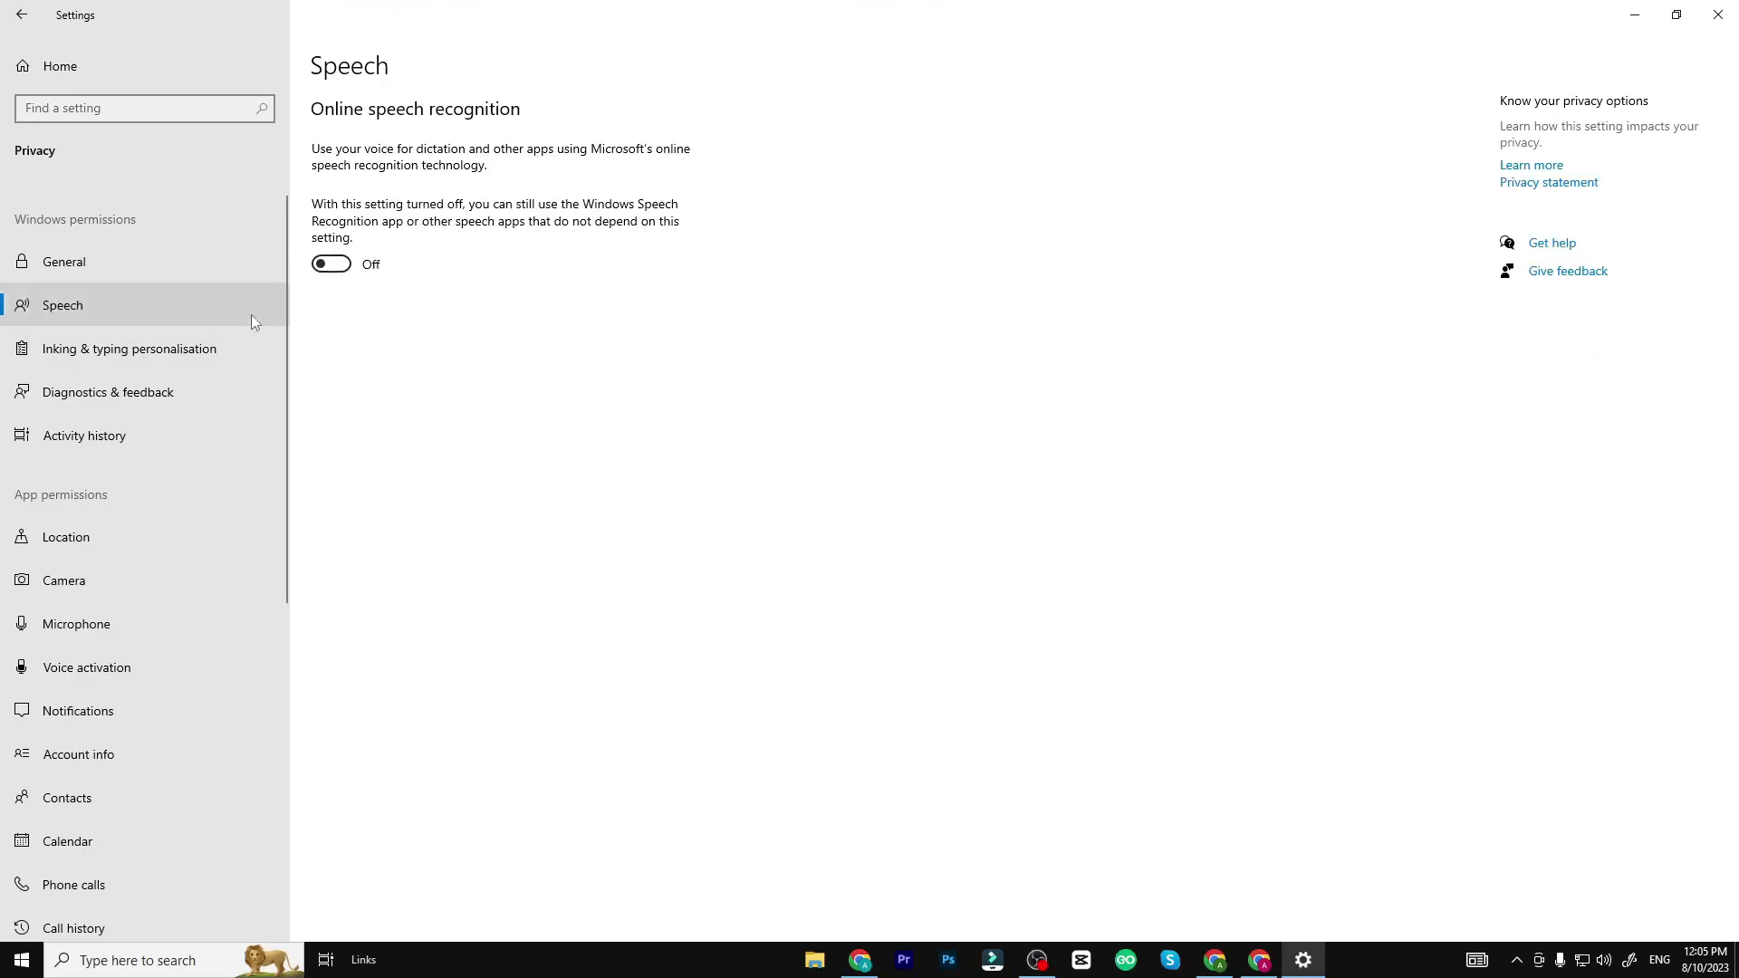
pyautogui.click(241, 348)
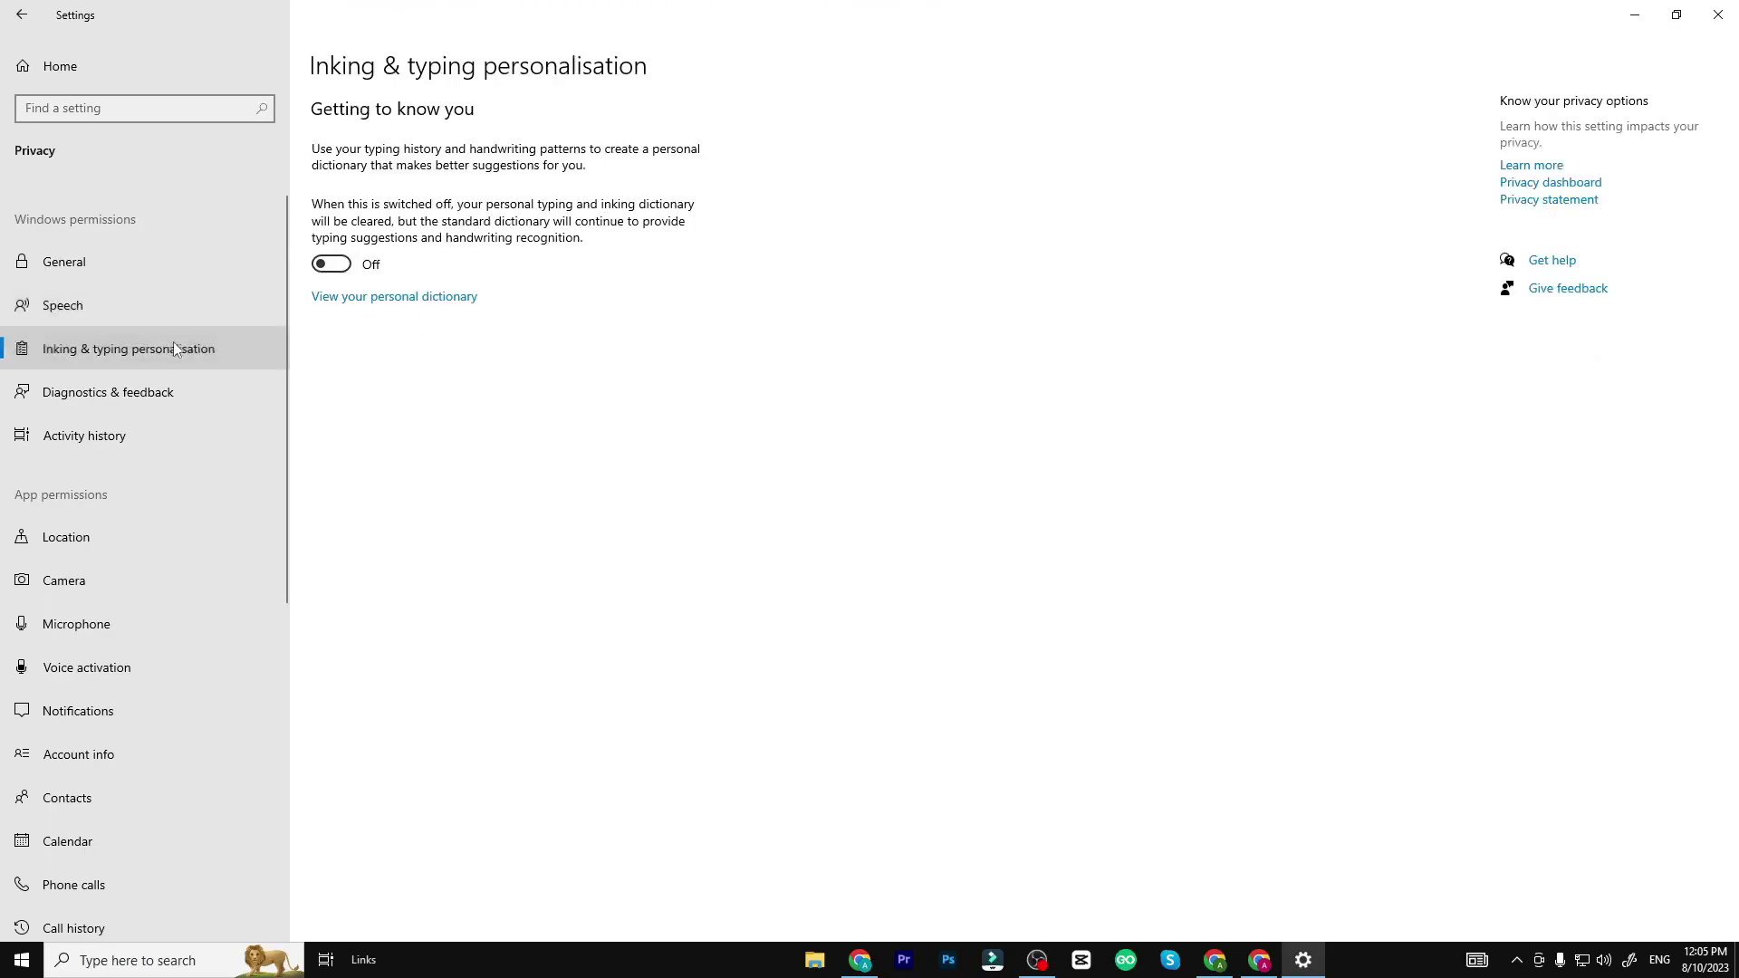
pyautogui.click(172, 392)
pyautogui.scroll(-3, 370, 414)
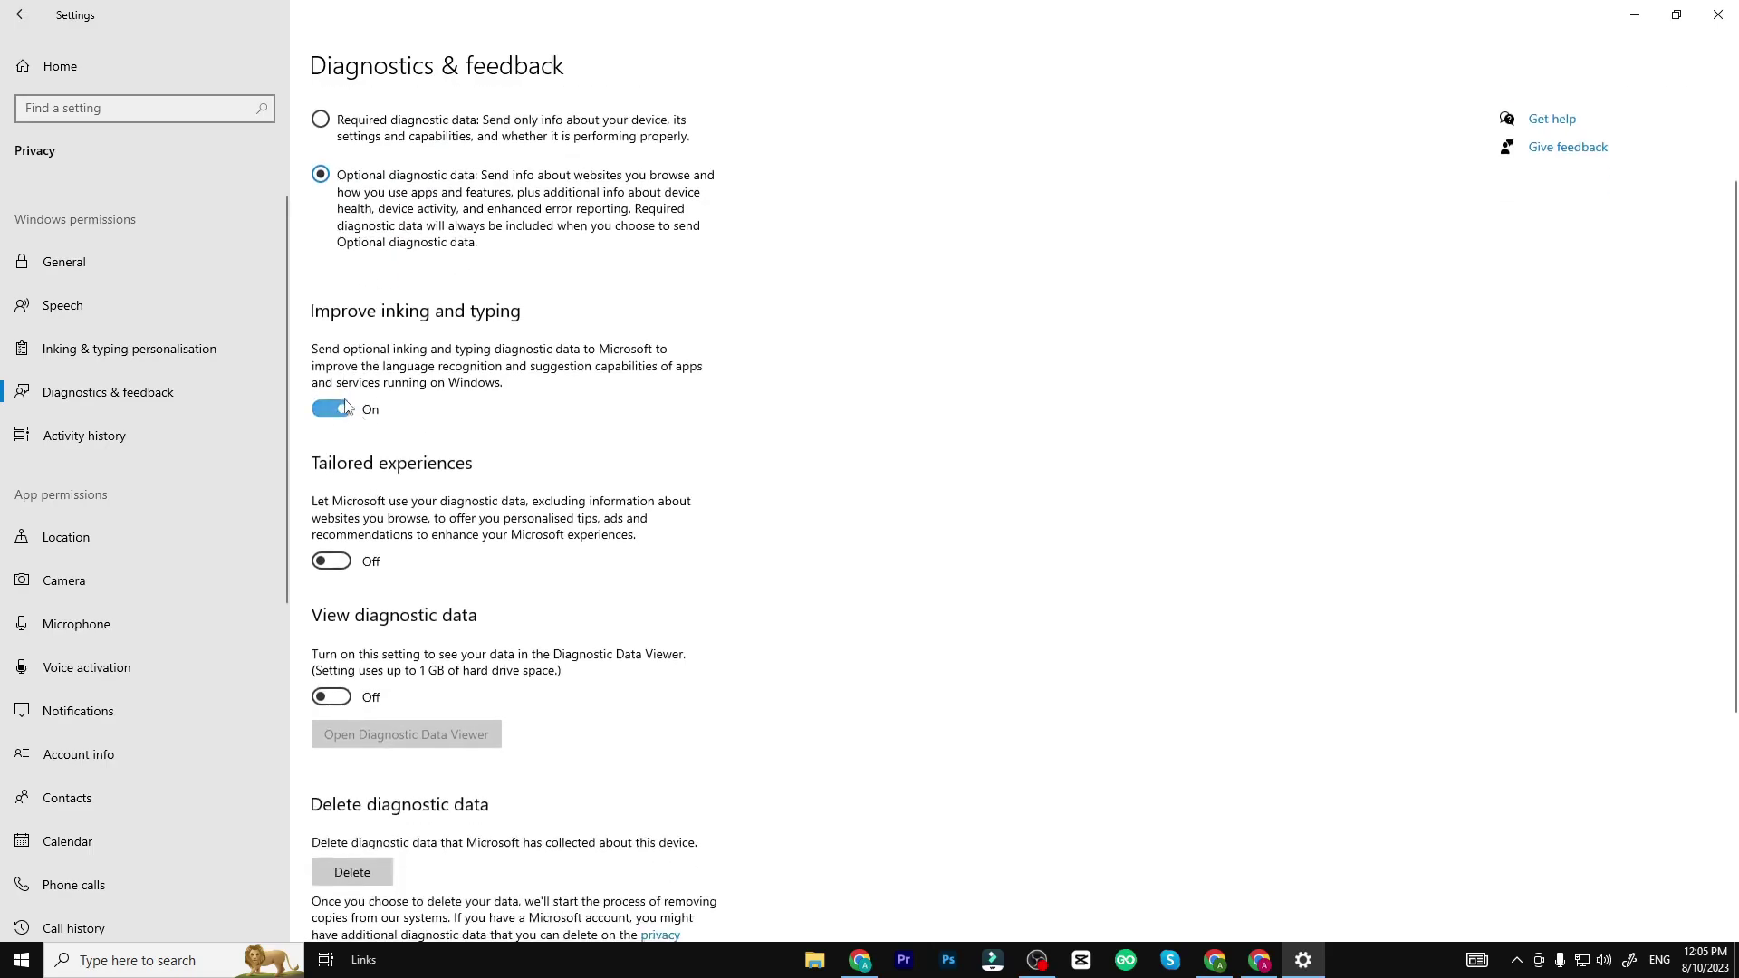
# Turn off showing the account's activities in Activity history, and deny apps access to location and camera
pyautogui.click(150, 422)
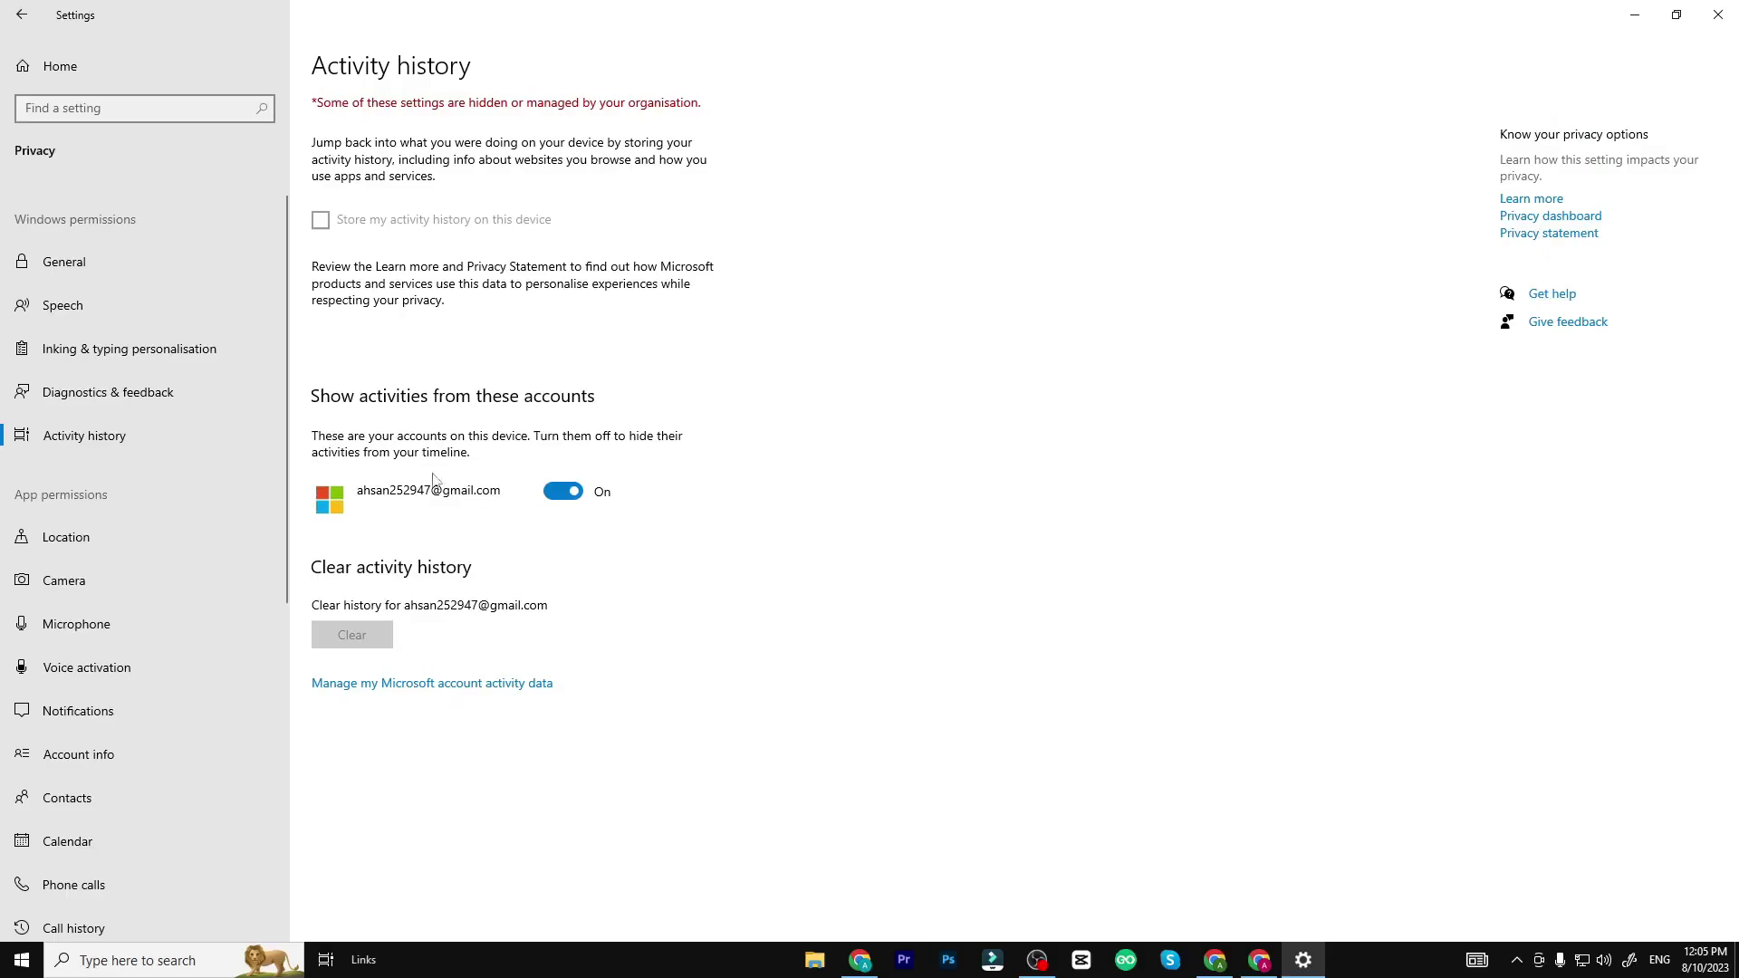
pyautogui.click(78, 534)
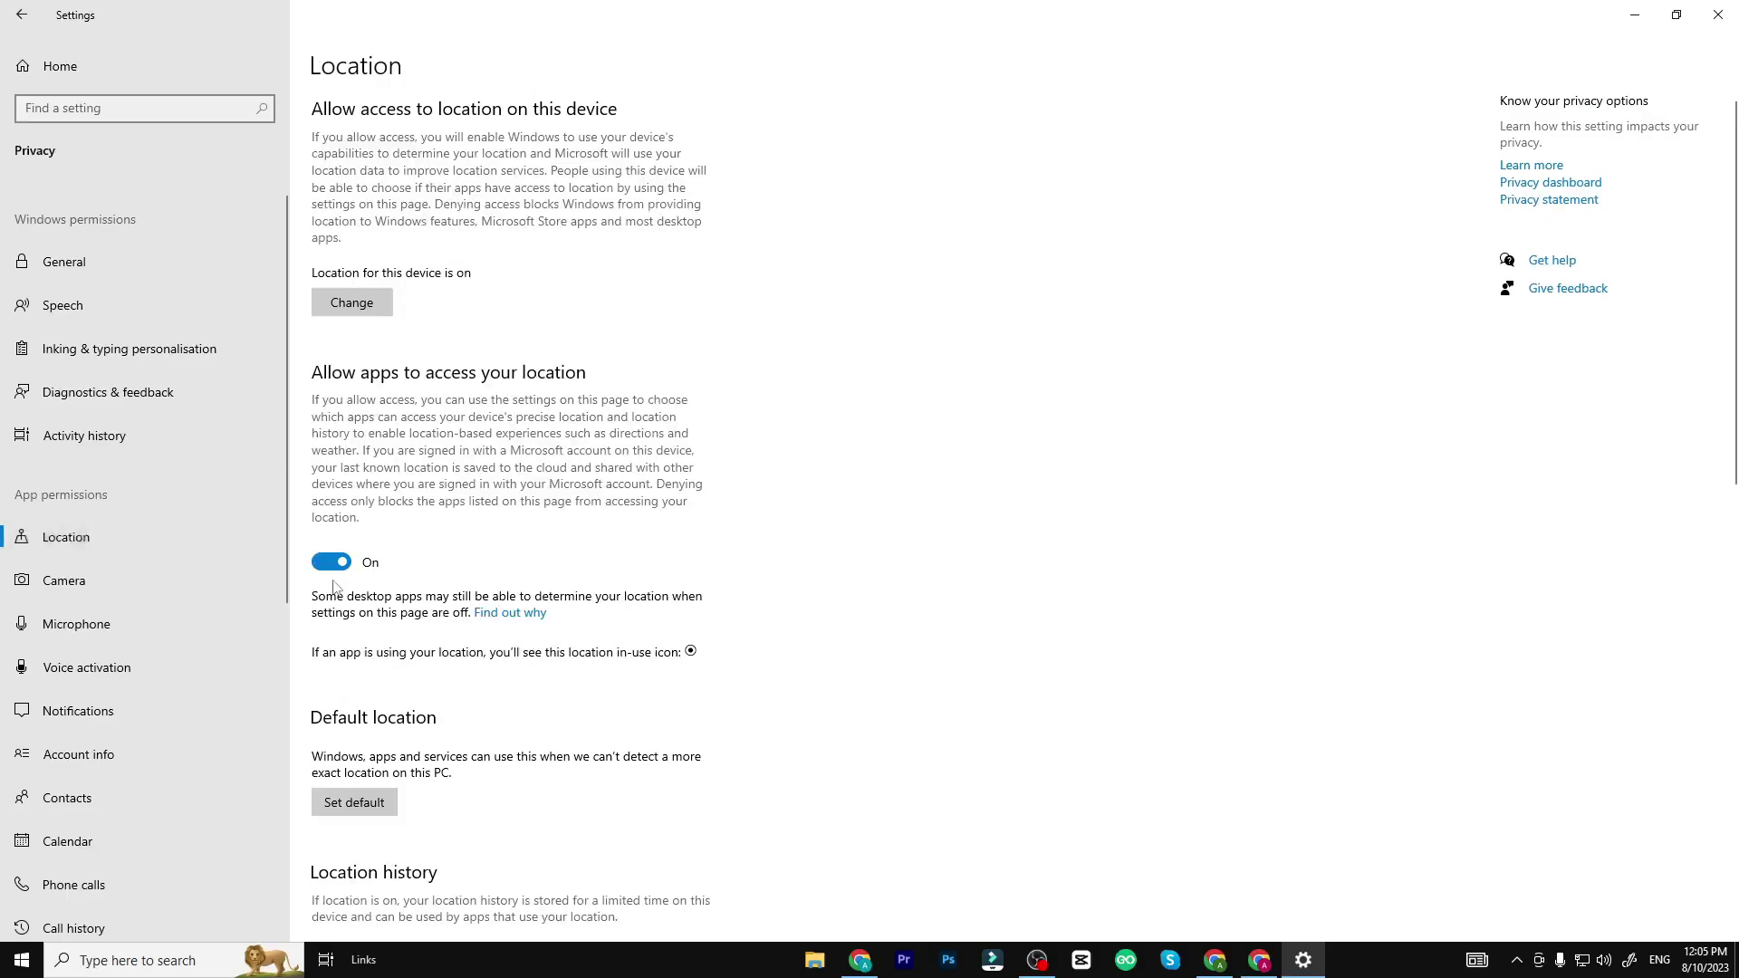
pyautogui.click(185, 576)
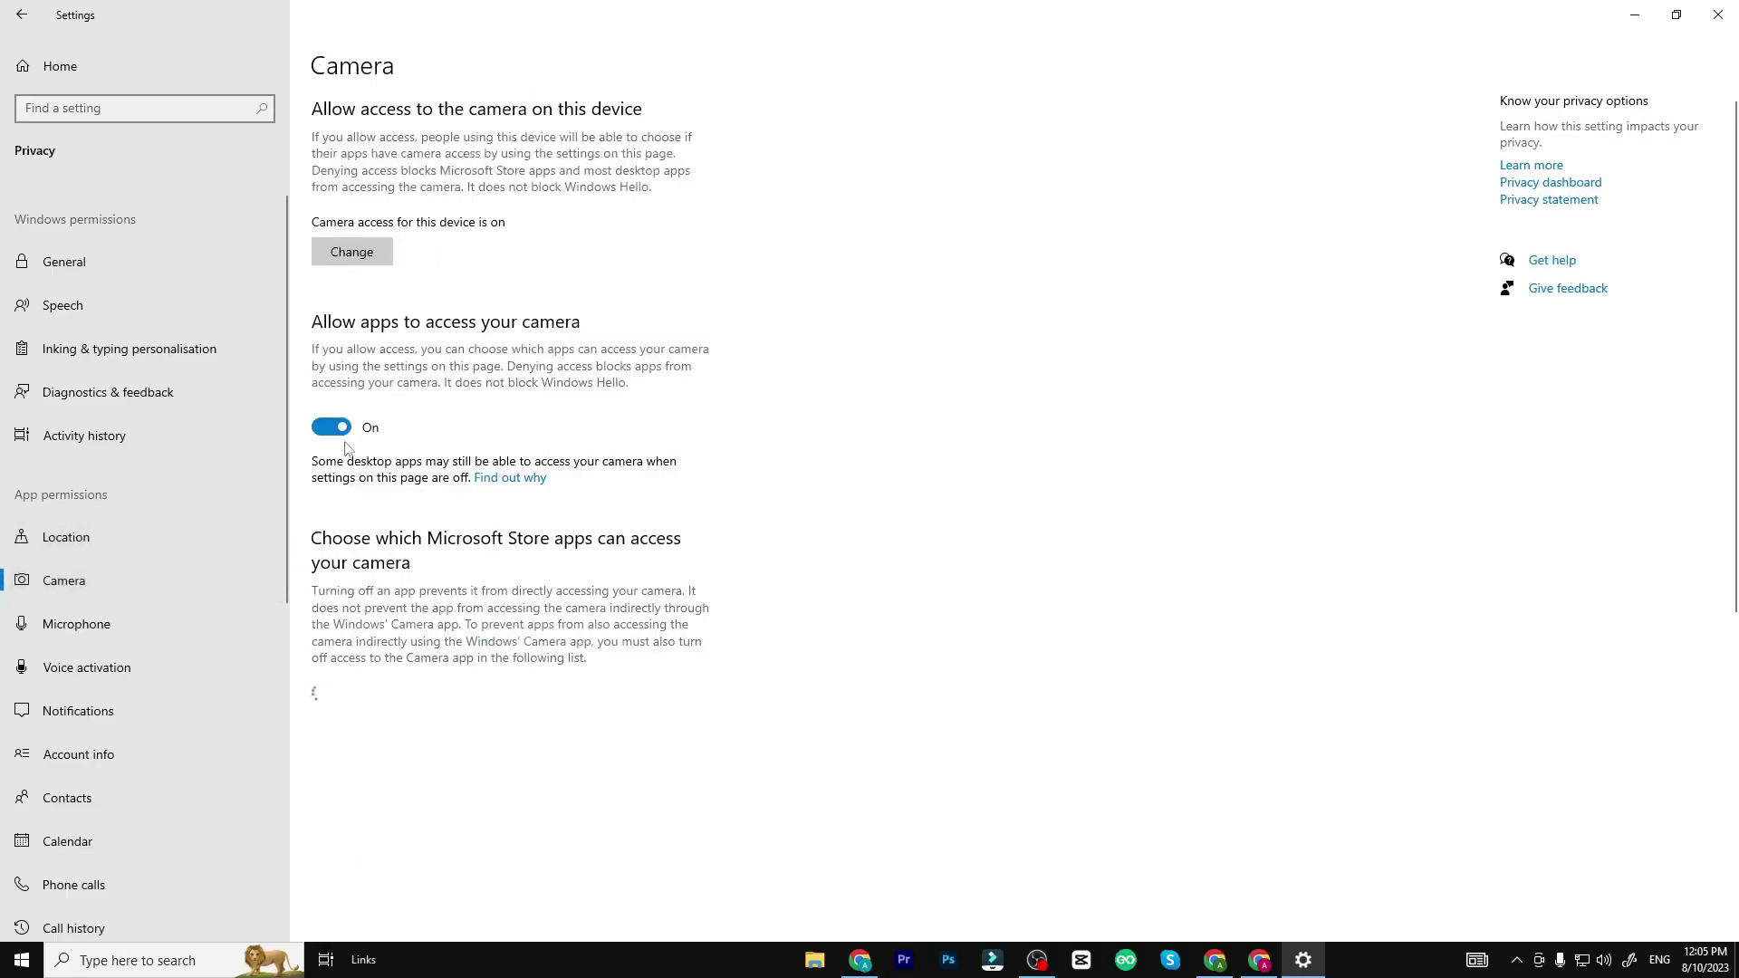
pyautogui.scroll(-3, 332, 375)
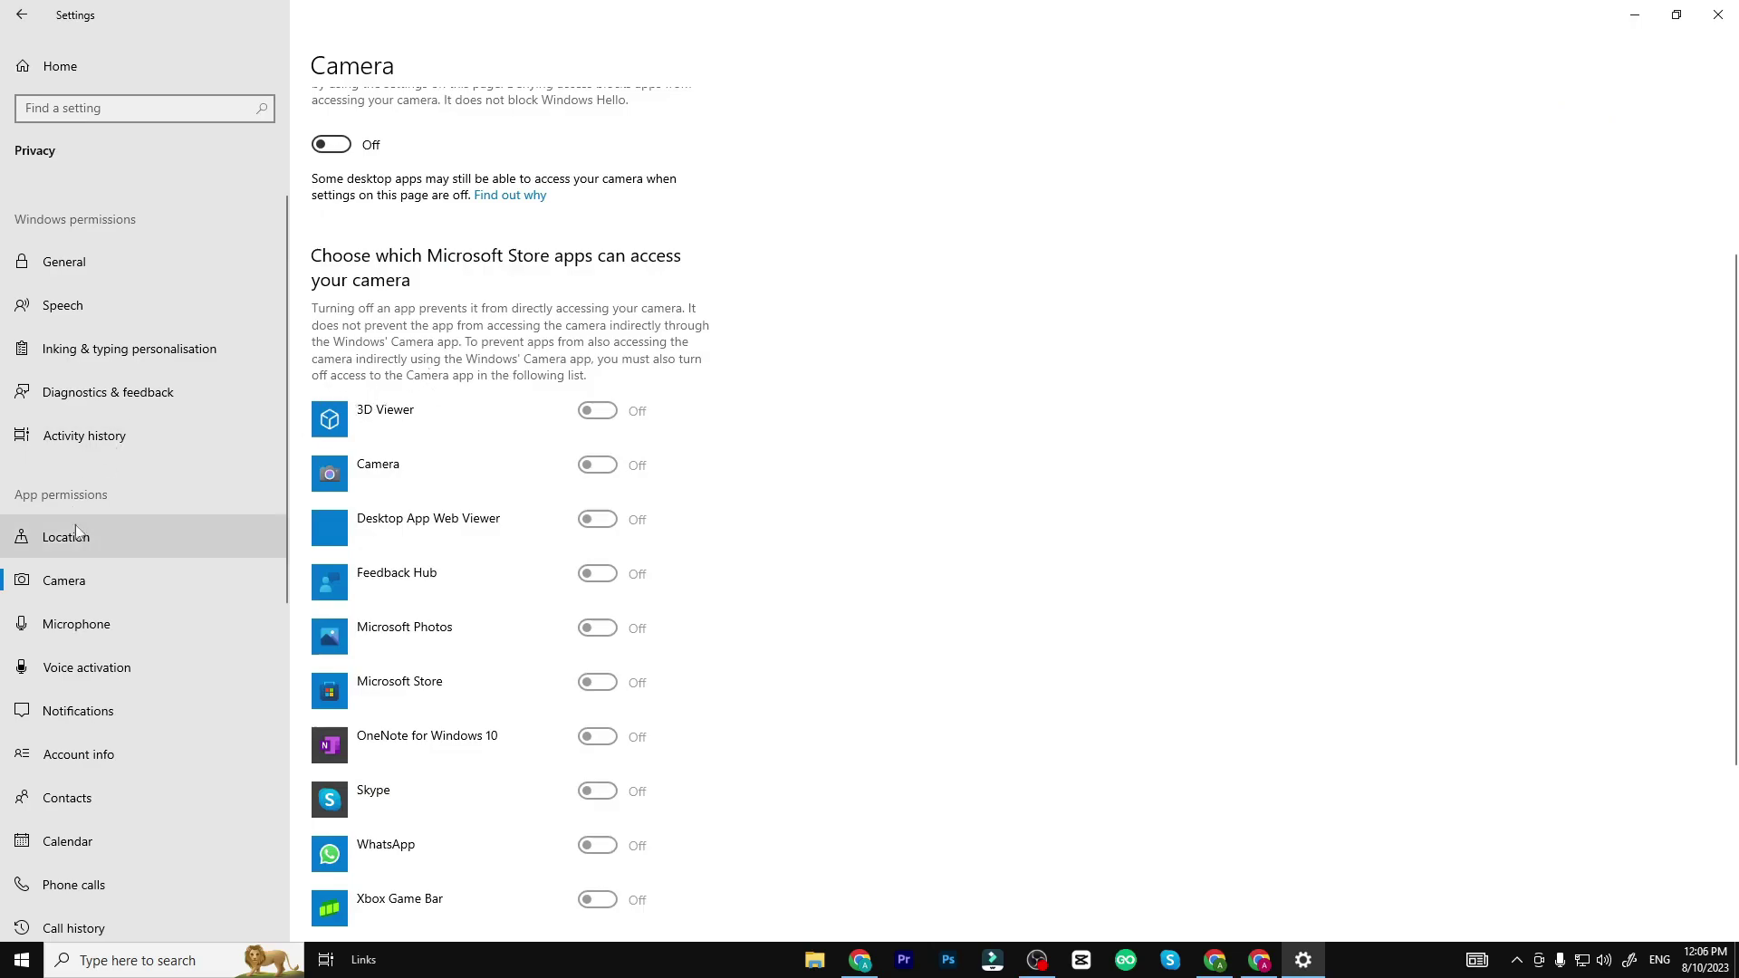
# Deny apps access to the microphone and notifications, checking the voice activation settings as well
pyautogui.click(91, 621)
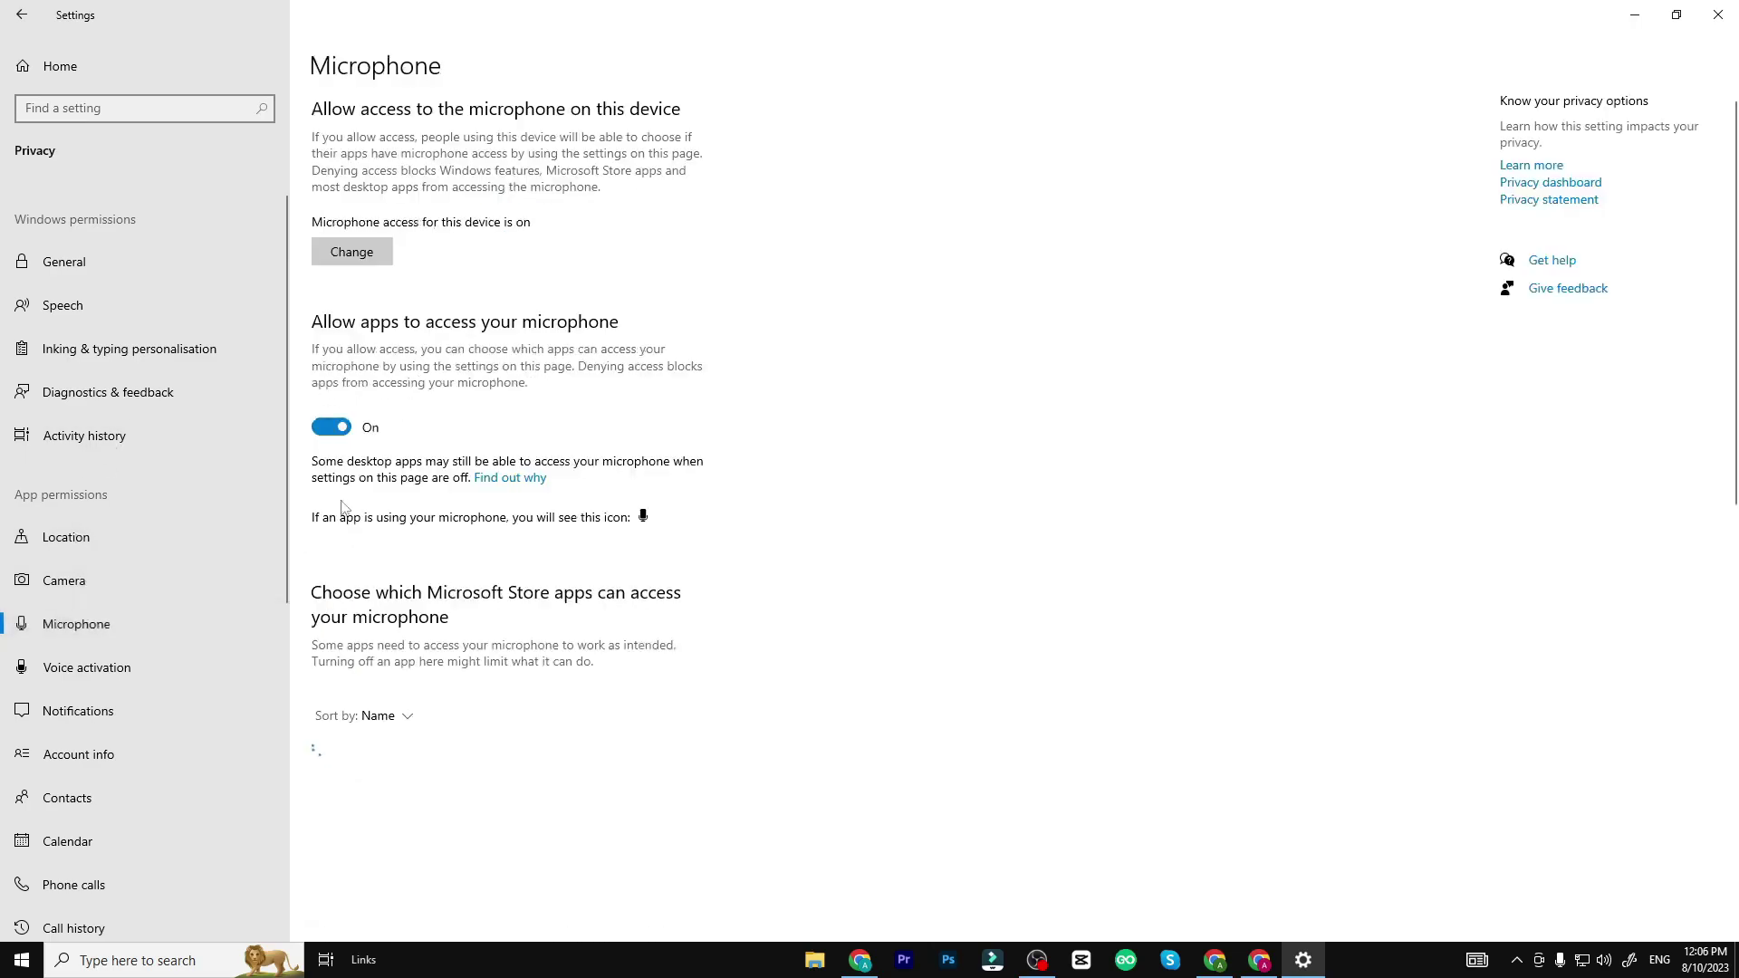
pyautogui.click(136, 667)
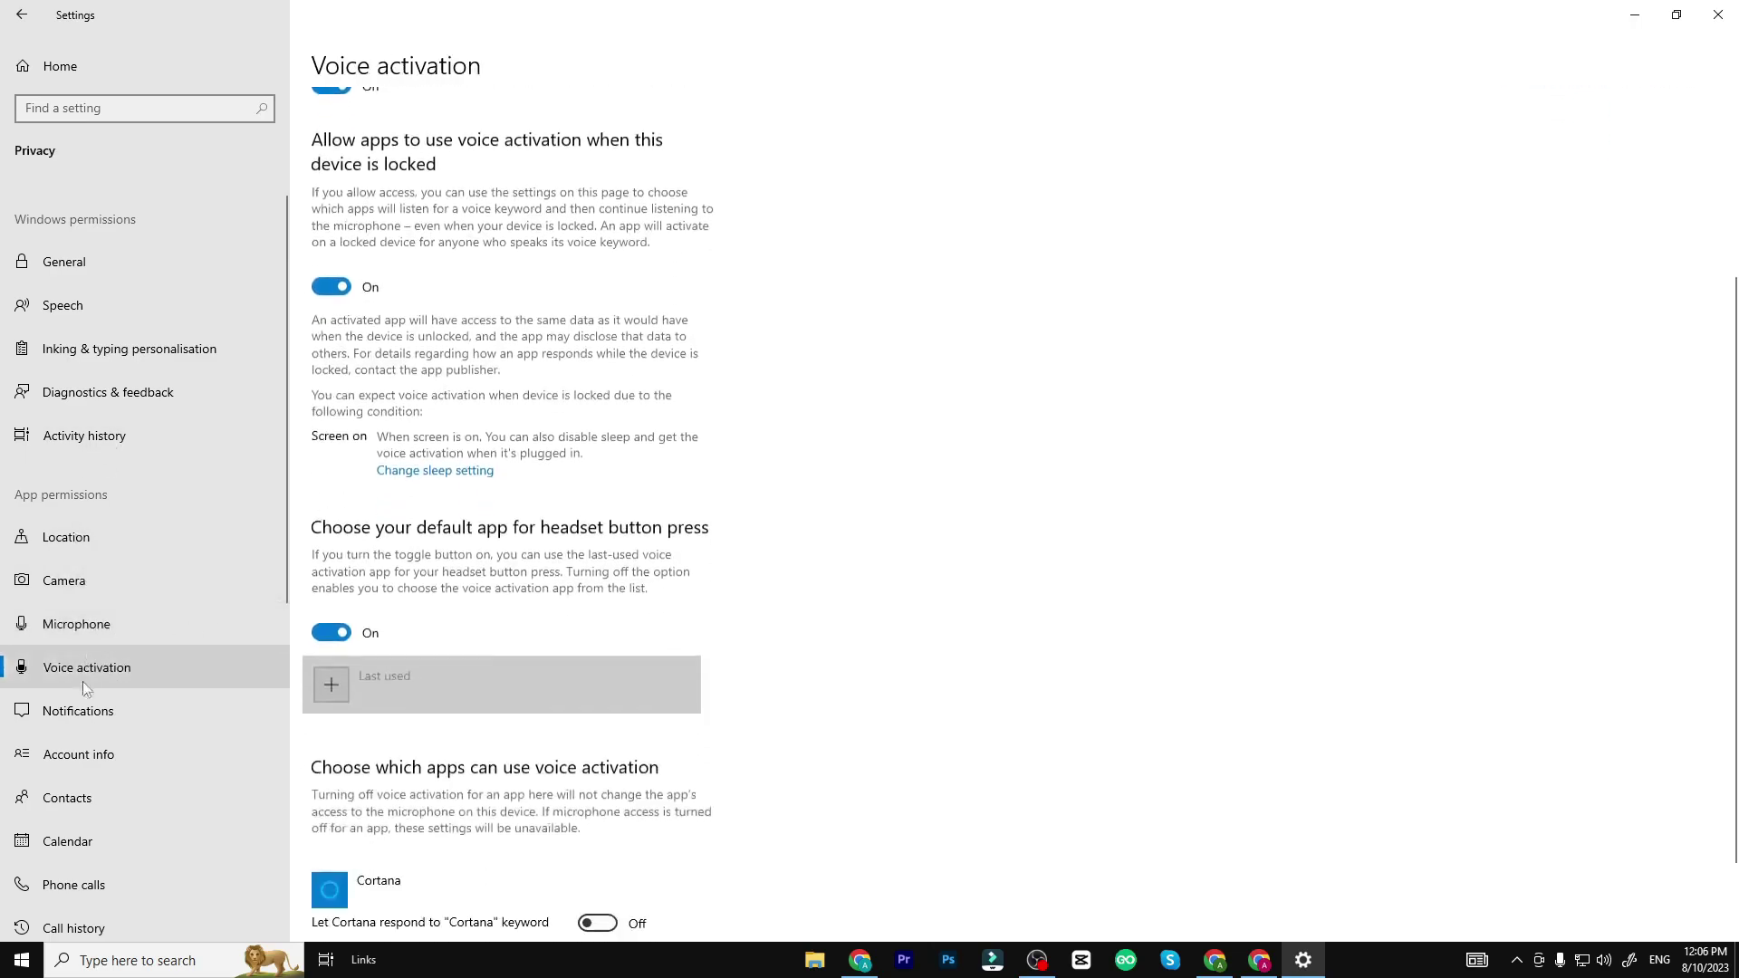
pyautogui.click(81, 711)
# Turn off app access to account info, contacts and calendar in the privacy settings
pyautogui.scroll(-3, 258, 475)
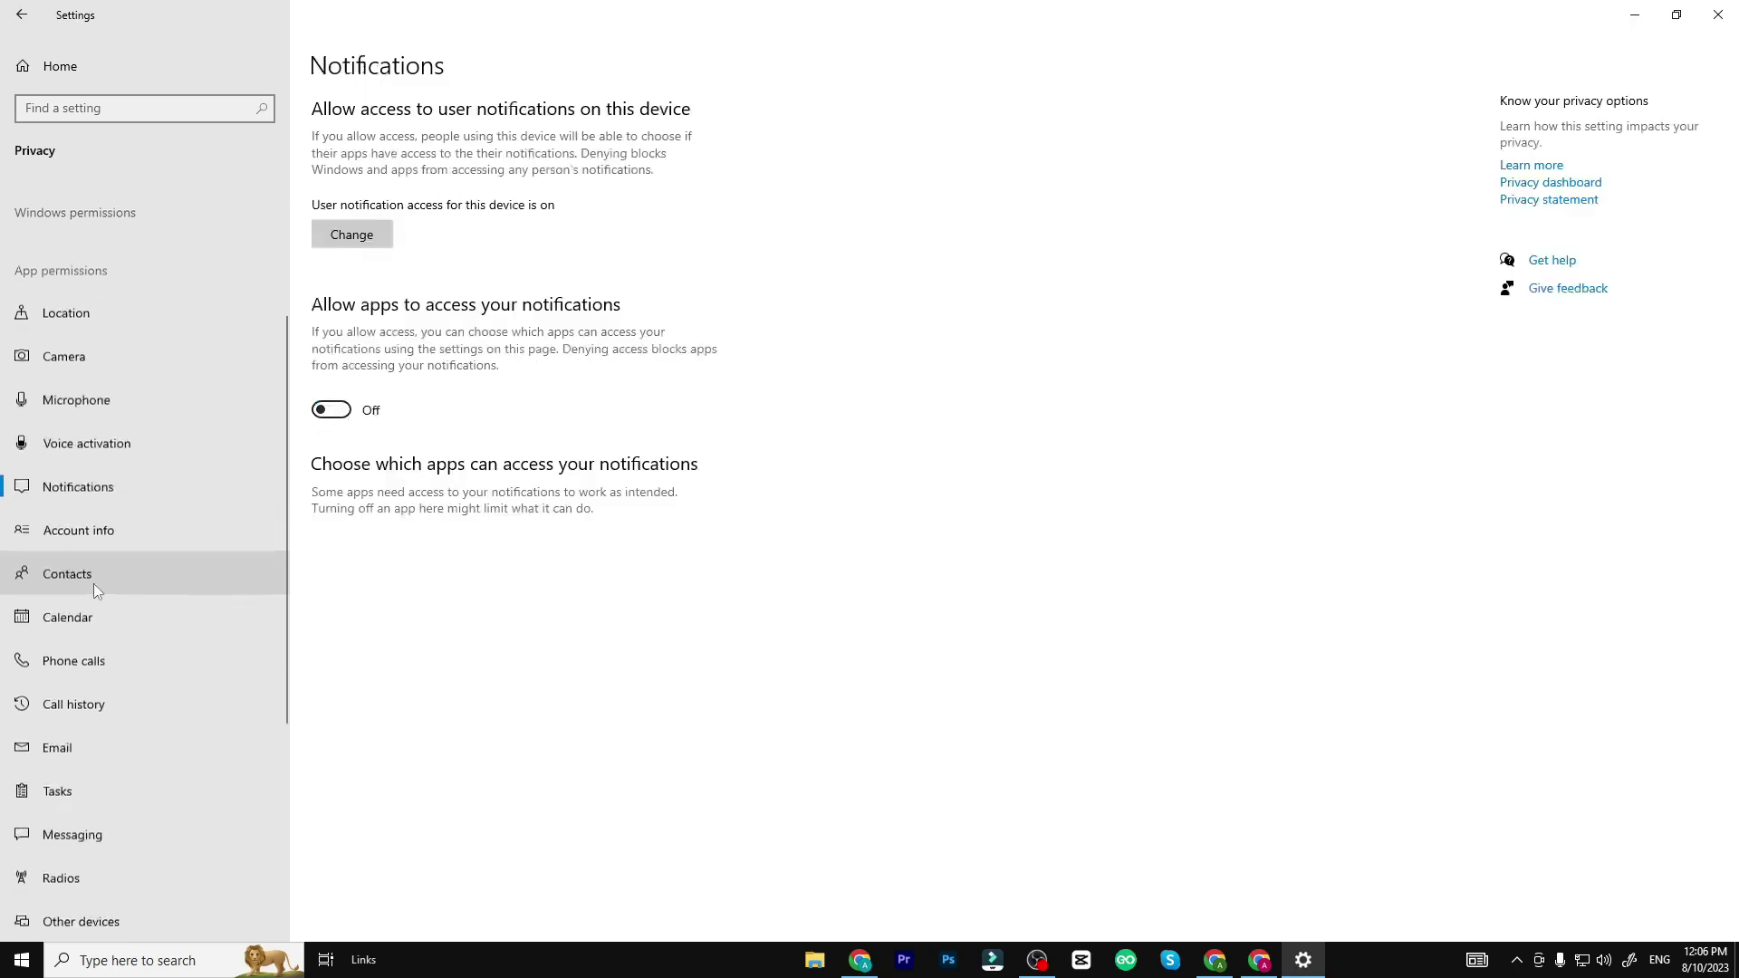
pyautogui.click(96, 529)
pyautogui.click(337, 418)
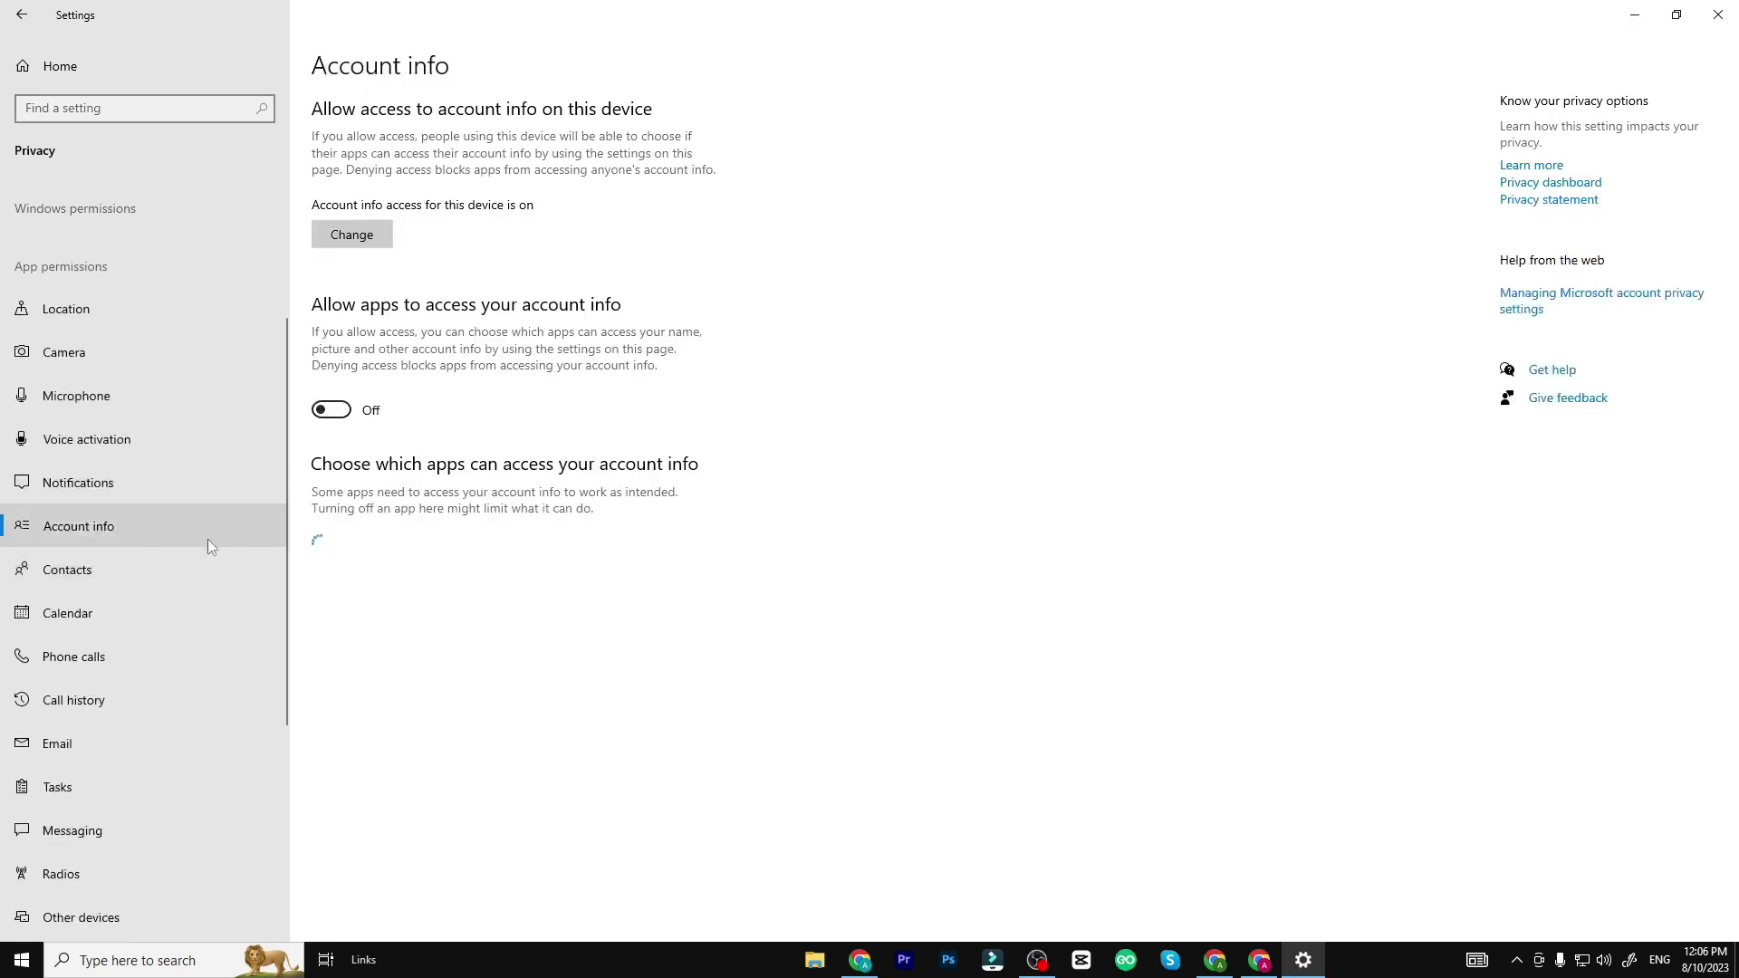
pyautogui.click(145, 580)
pyautogui.click(342, 415)
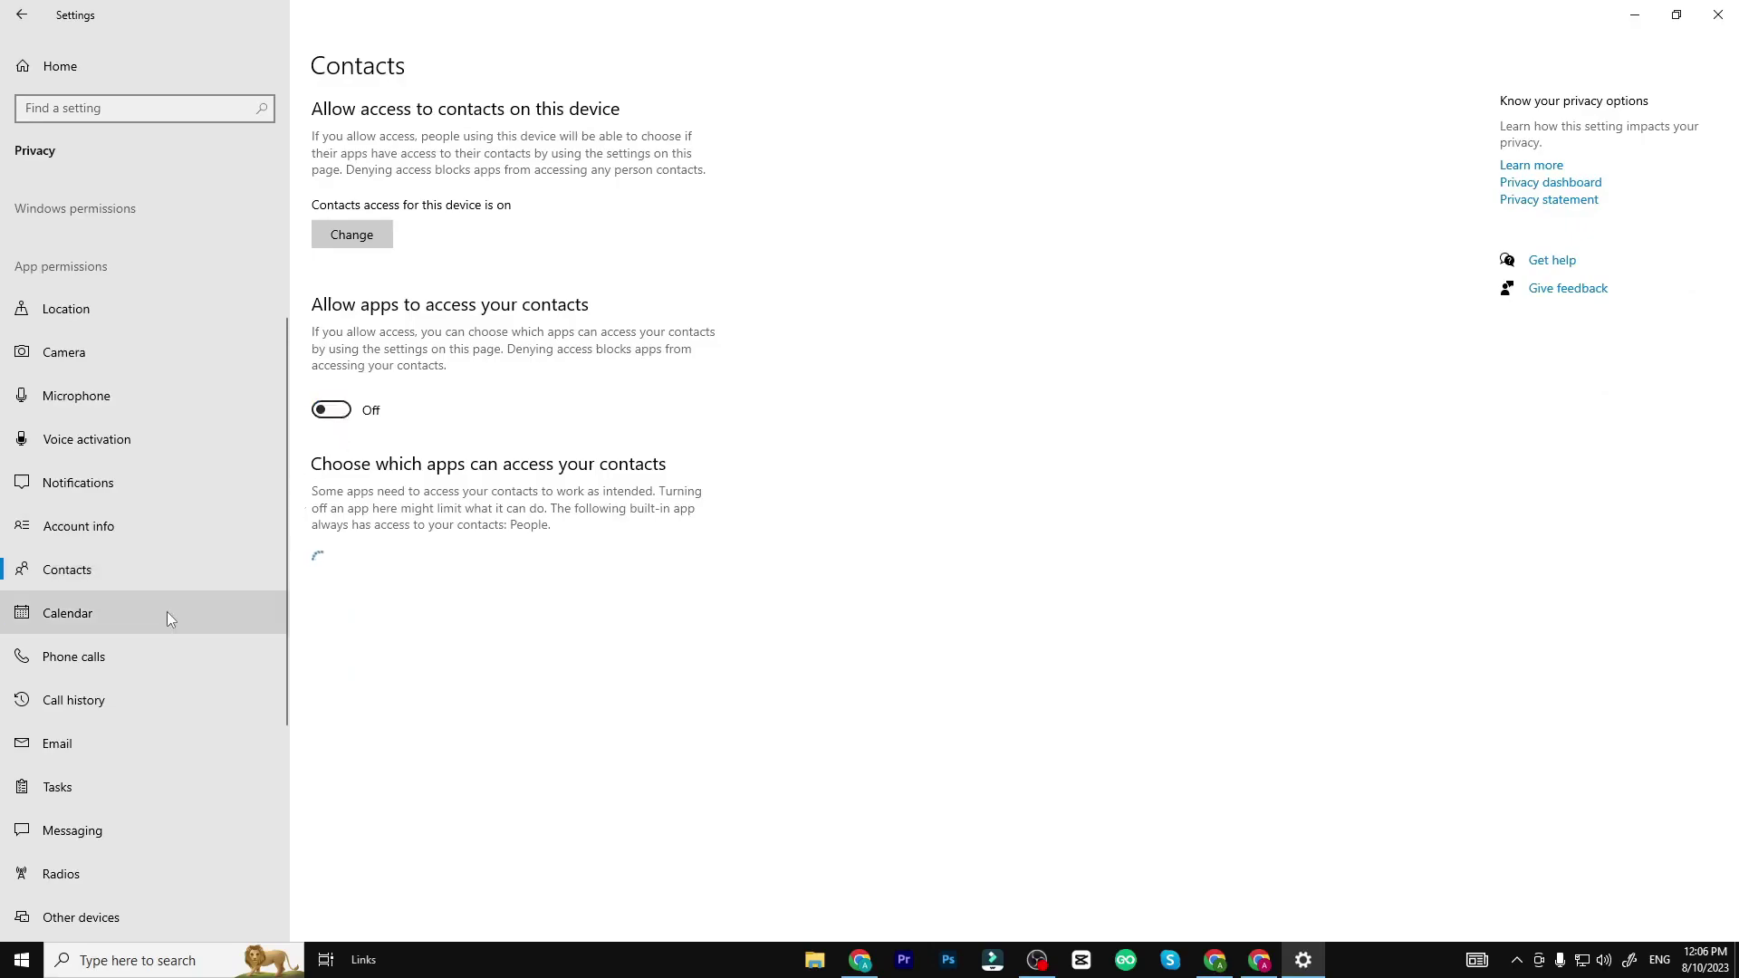
pyautogui.click(170, 608)
pyautogui.click(339, 418)
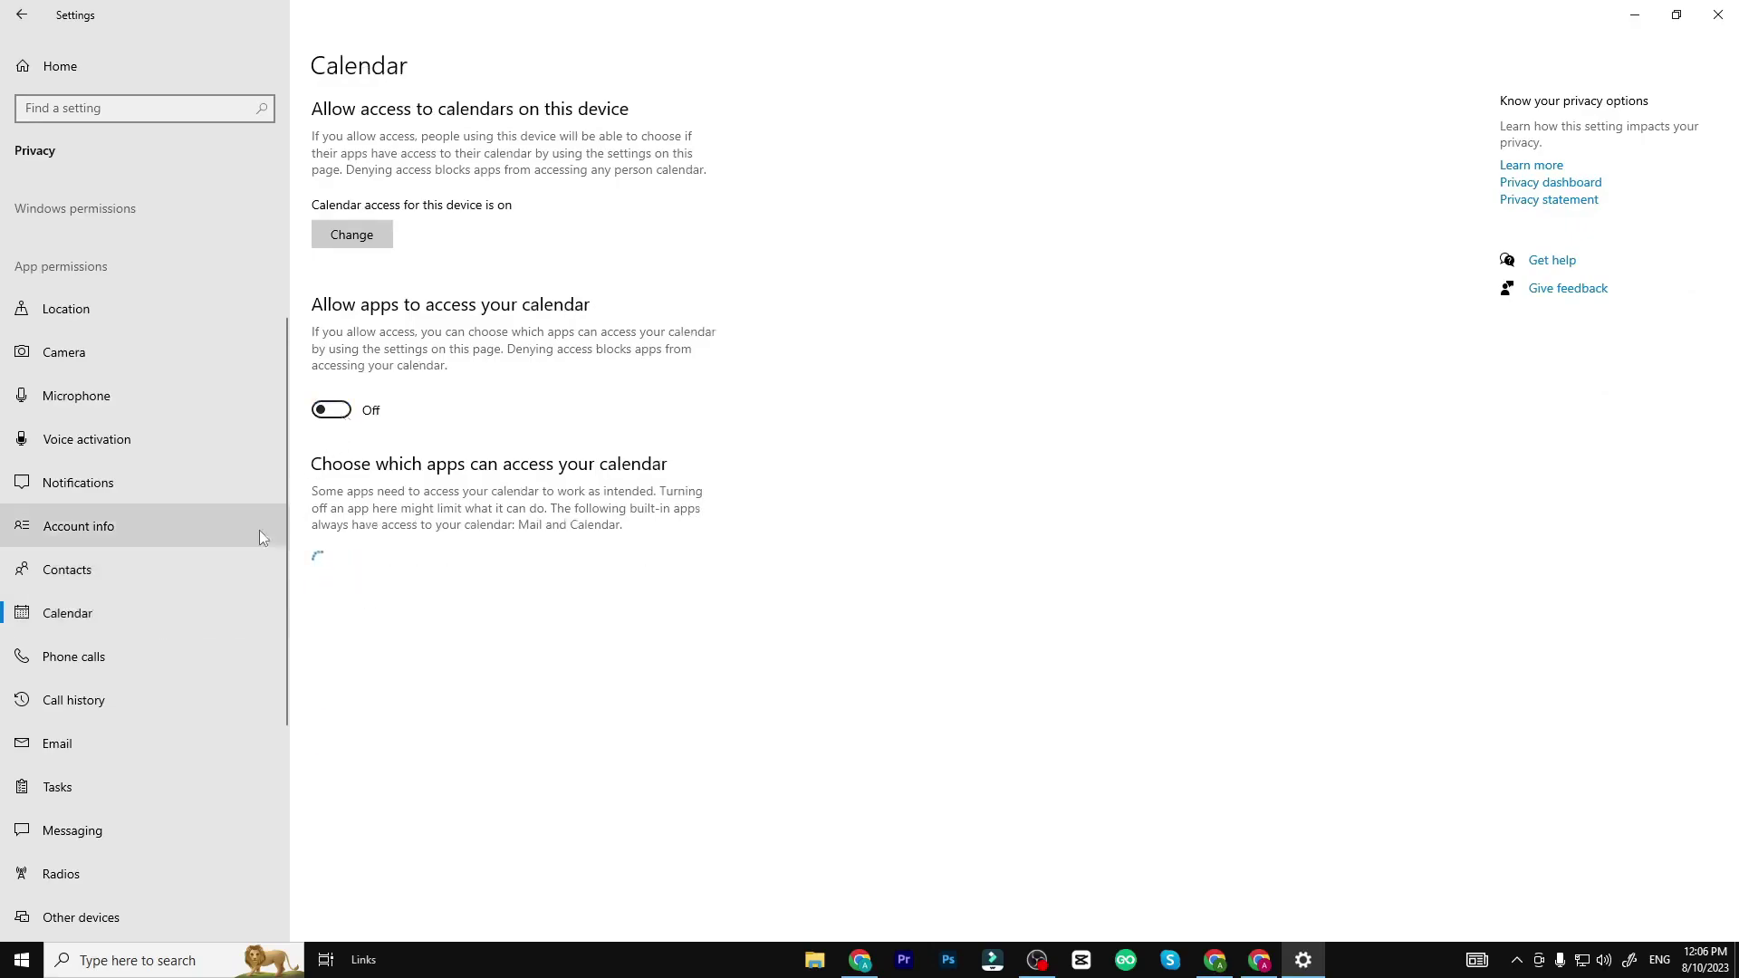
# Turn off app access to phone calls, call history and email in the privacy settings
pyautogui.click(128, 656)
pyautogui.click(332, 478)
pyautogui.click(124, 703)
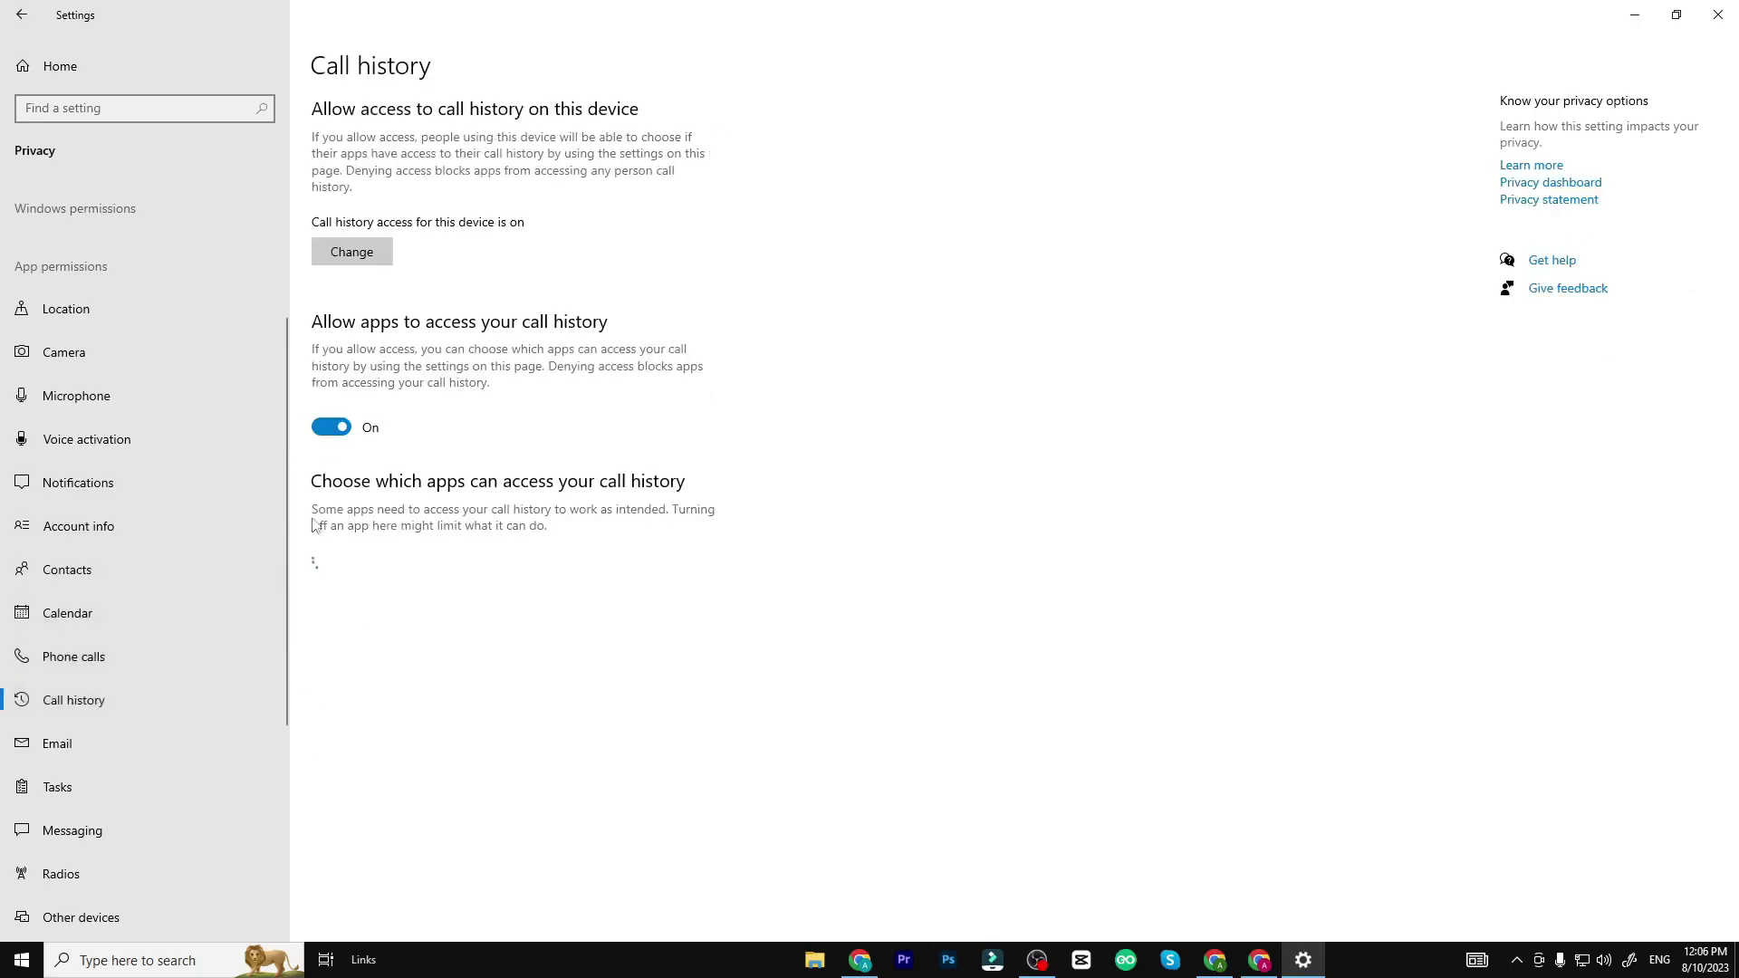
pyautogui.click(343, 431)
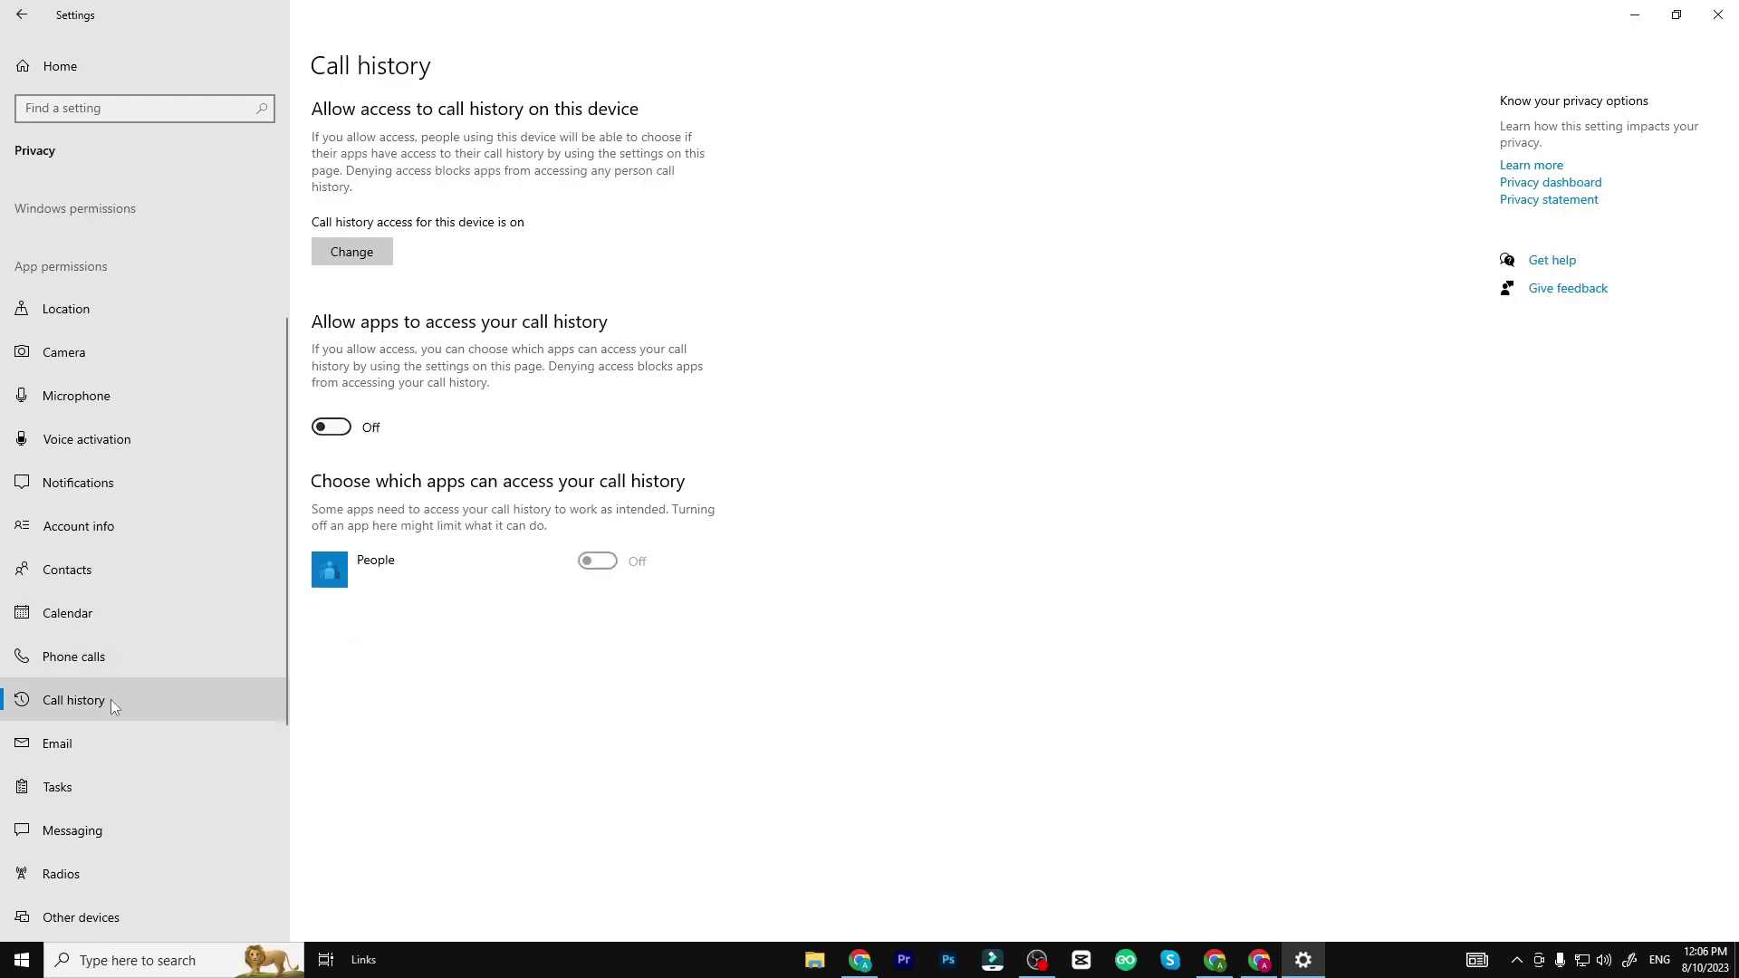
pyautogui.click(100, 739)
pyautogui.click(342, 413)
# Turn off app access to tasks and app permission to read or send messages
pyautogui.scroll(-4, 113, 540)
pyautogui.click(105, 569)
pyautogui.click(331, 410)
pyautogui.click(154, 606)
pyautogui.click(331, 430)
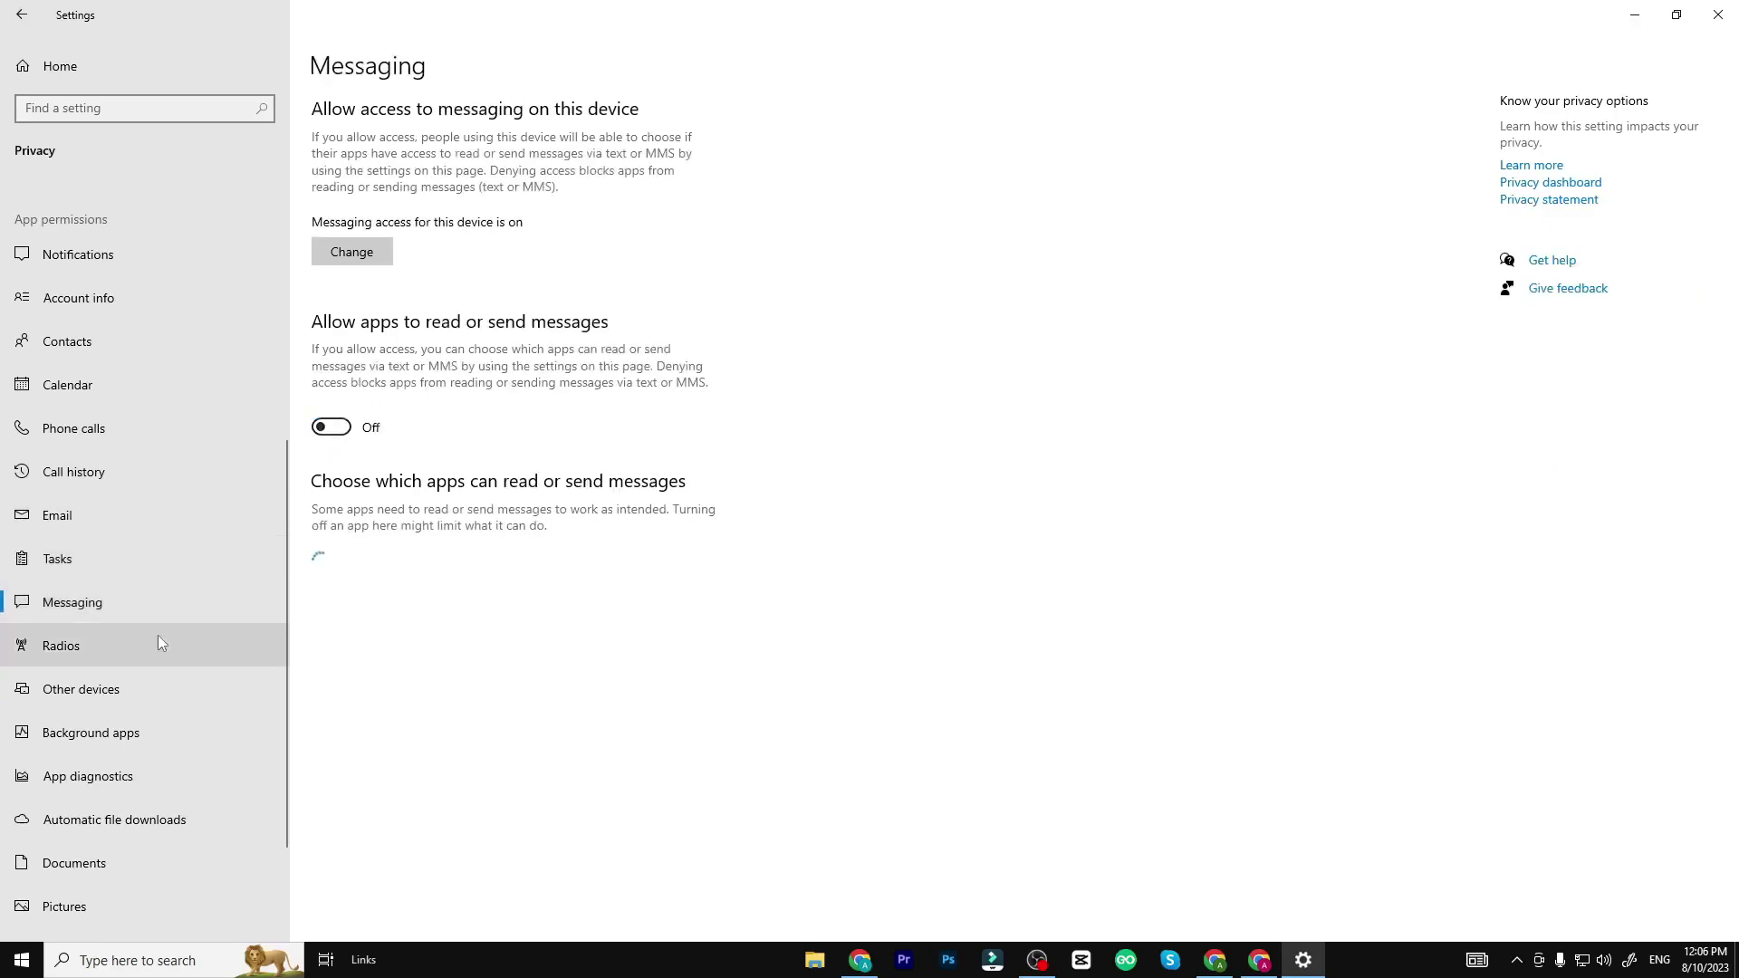
# Turn off radio control by apps, communication with unpaired devices and background apps
pyautogui.click(154, 642)
pyautogui.click(125, 681)
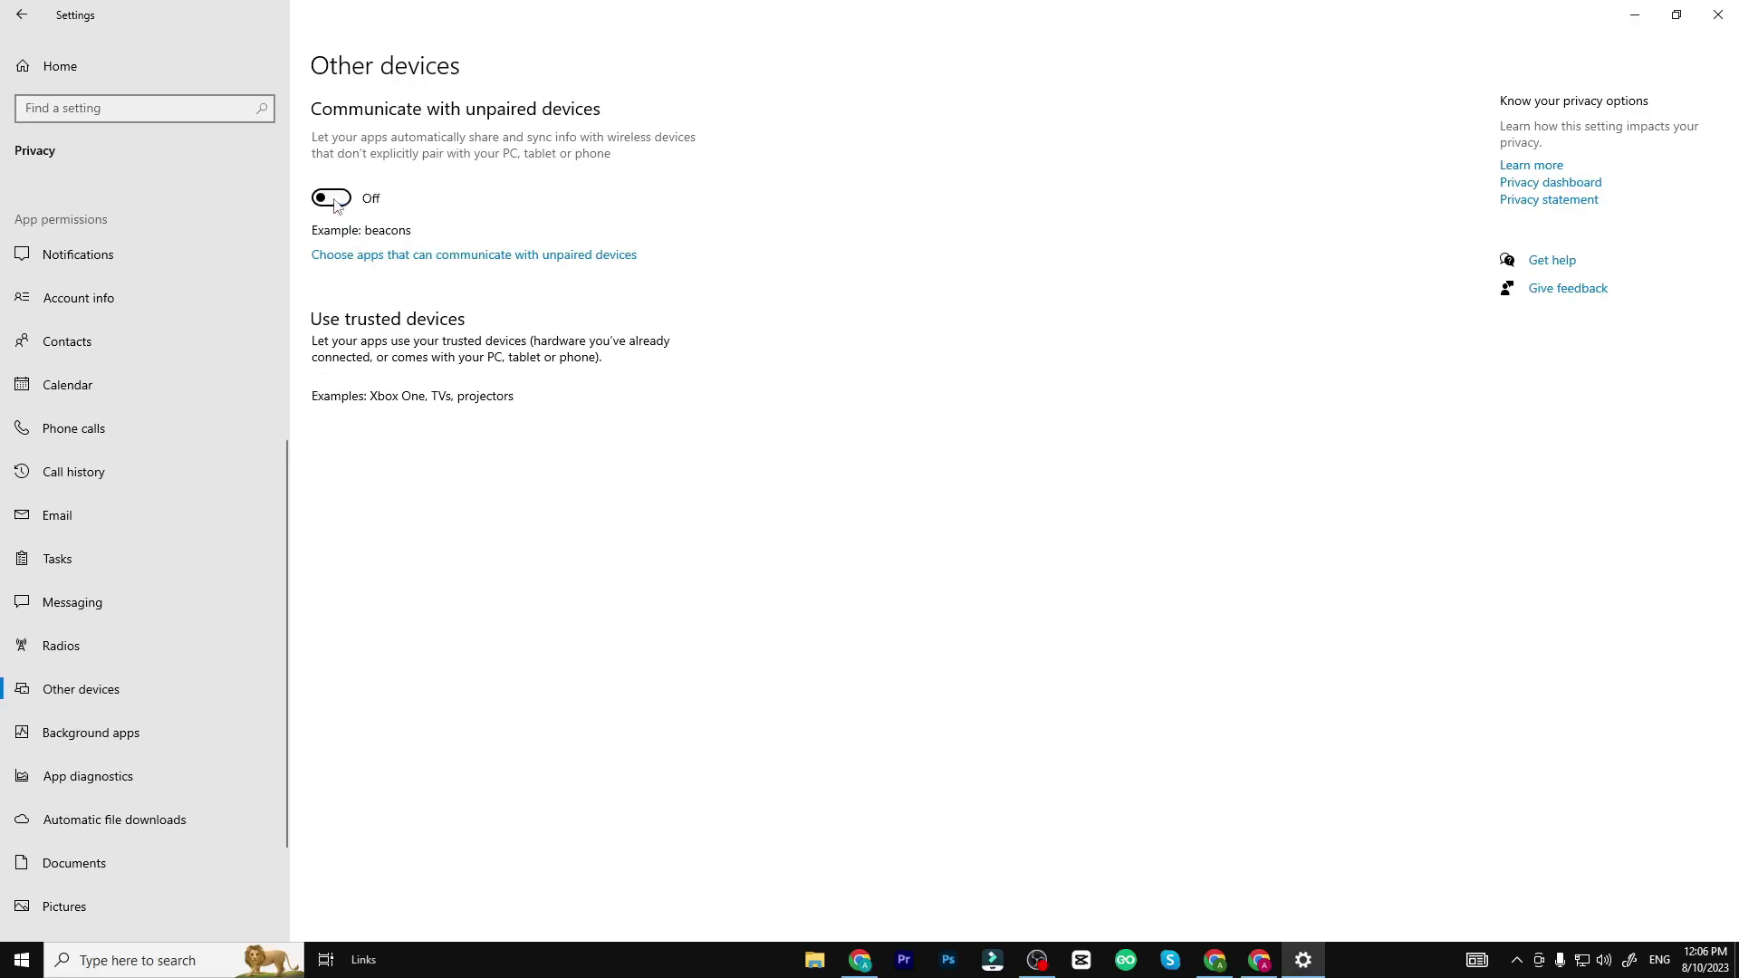
pyautogui.click(118, 732)
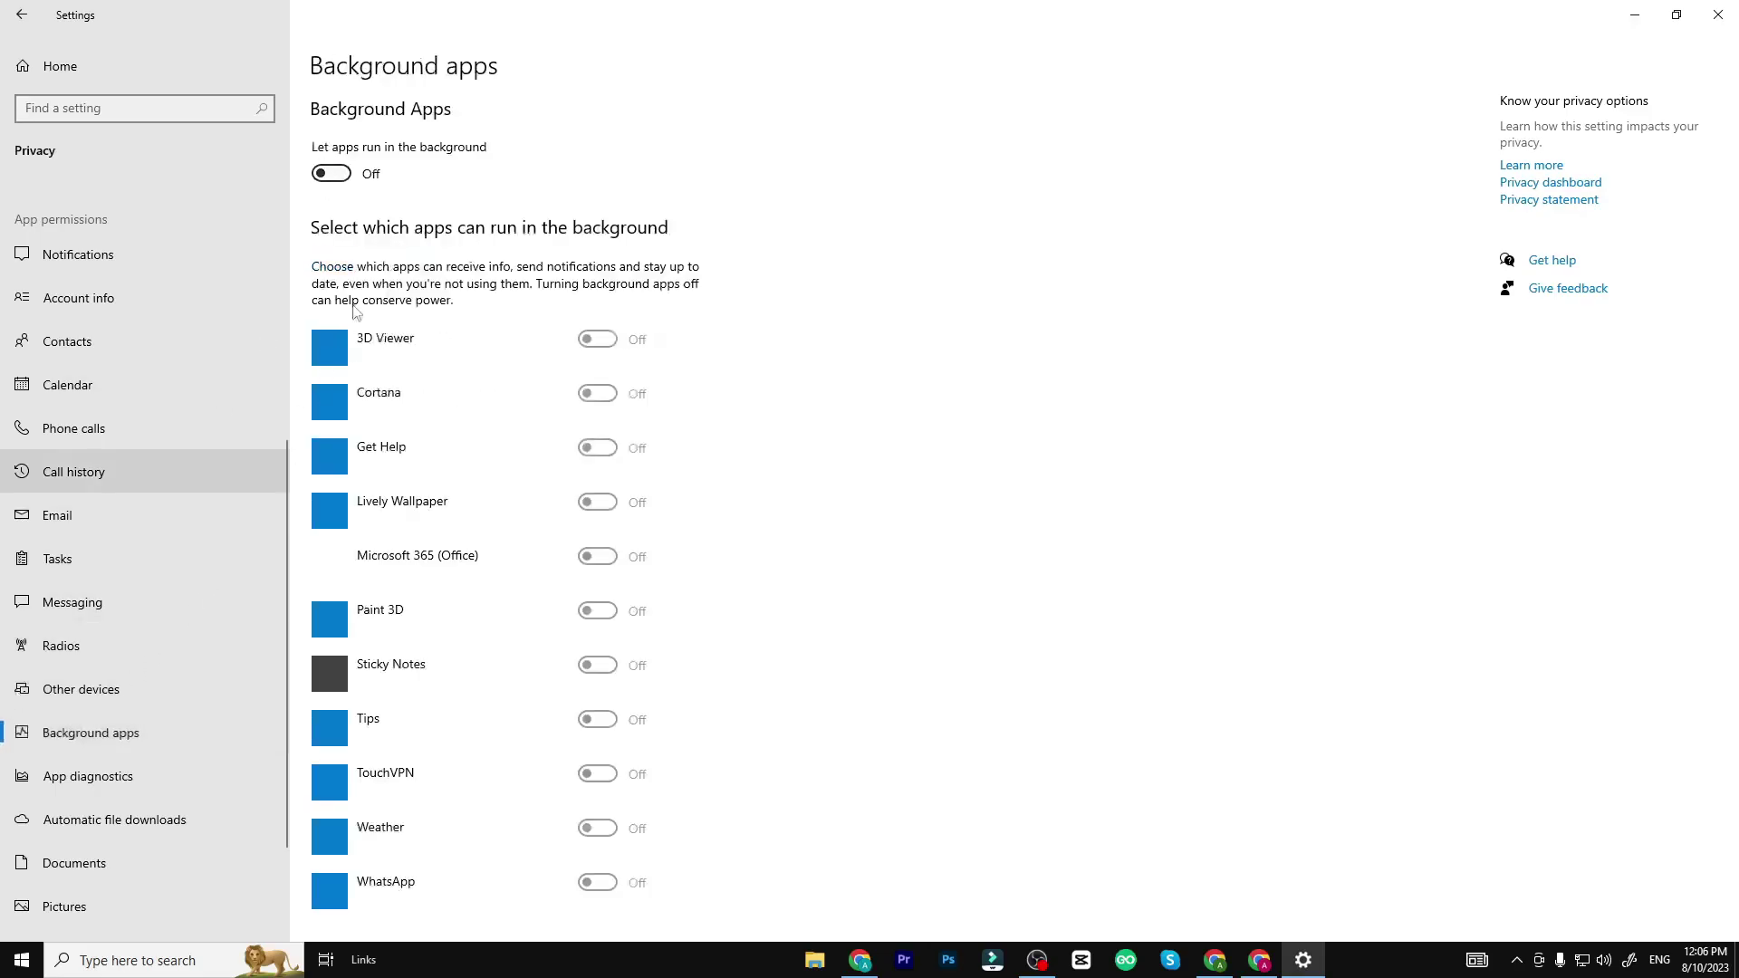
# Turn off app access to diagnostic info about other apps and check the automatic file downloads permission
pyautogui.scroll(-3, 163, 443)
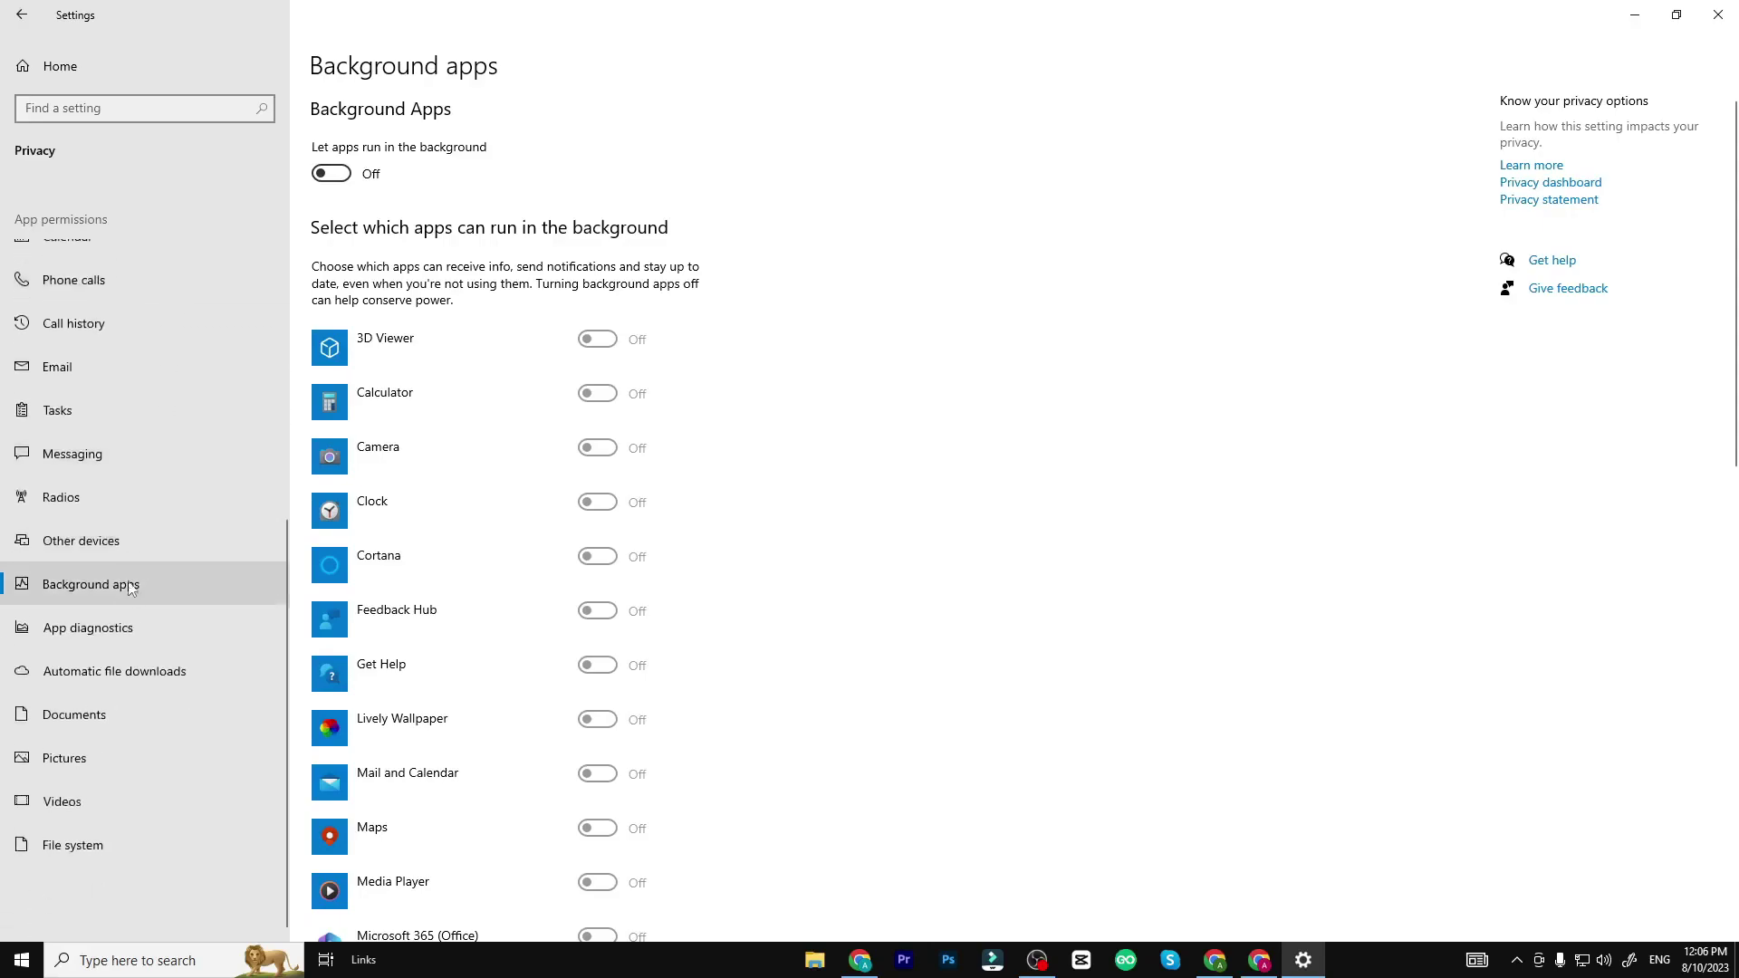
pyautogui.click(116, 625)
pyautogui.click(331, 469)
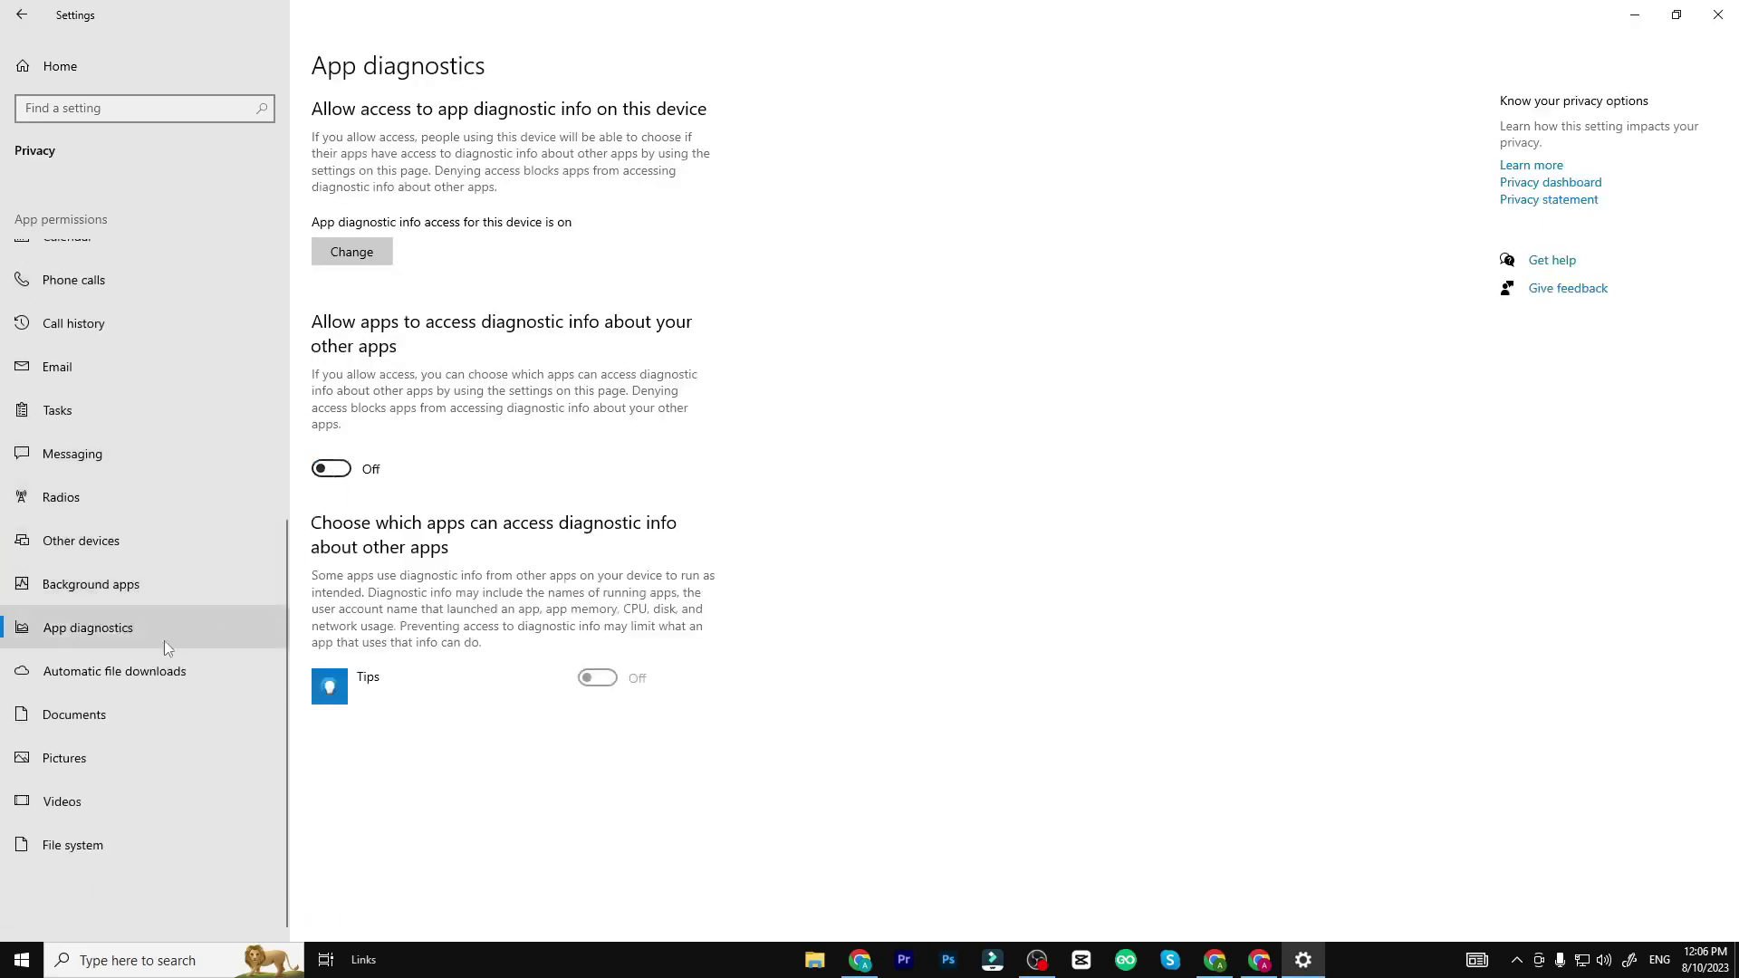
pyautogui.click(113, 671)
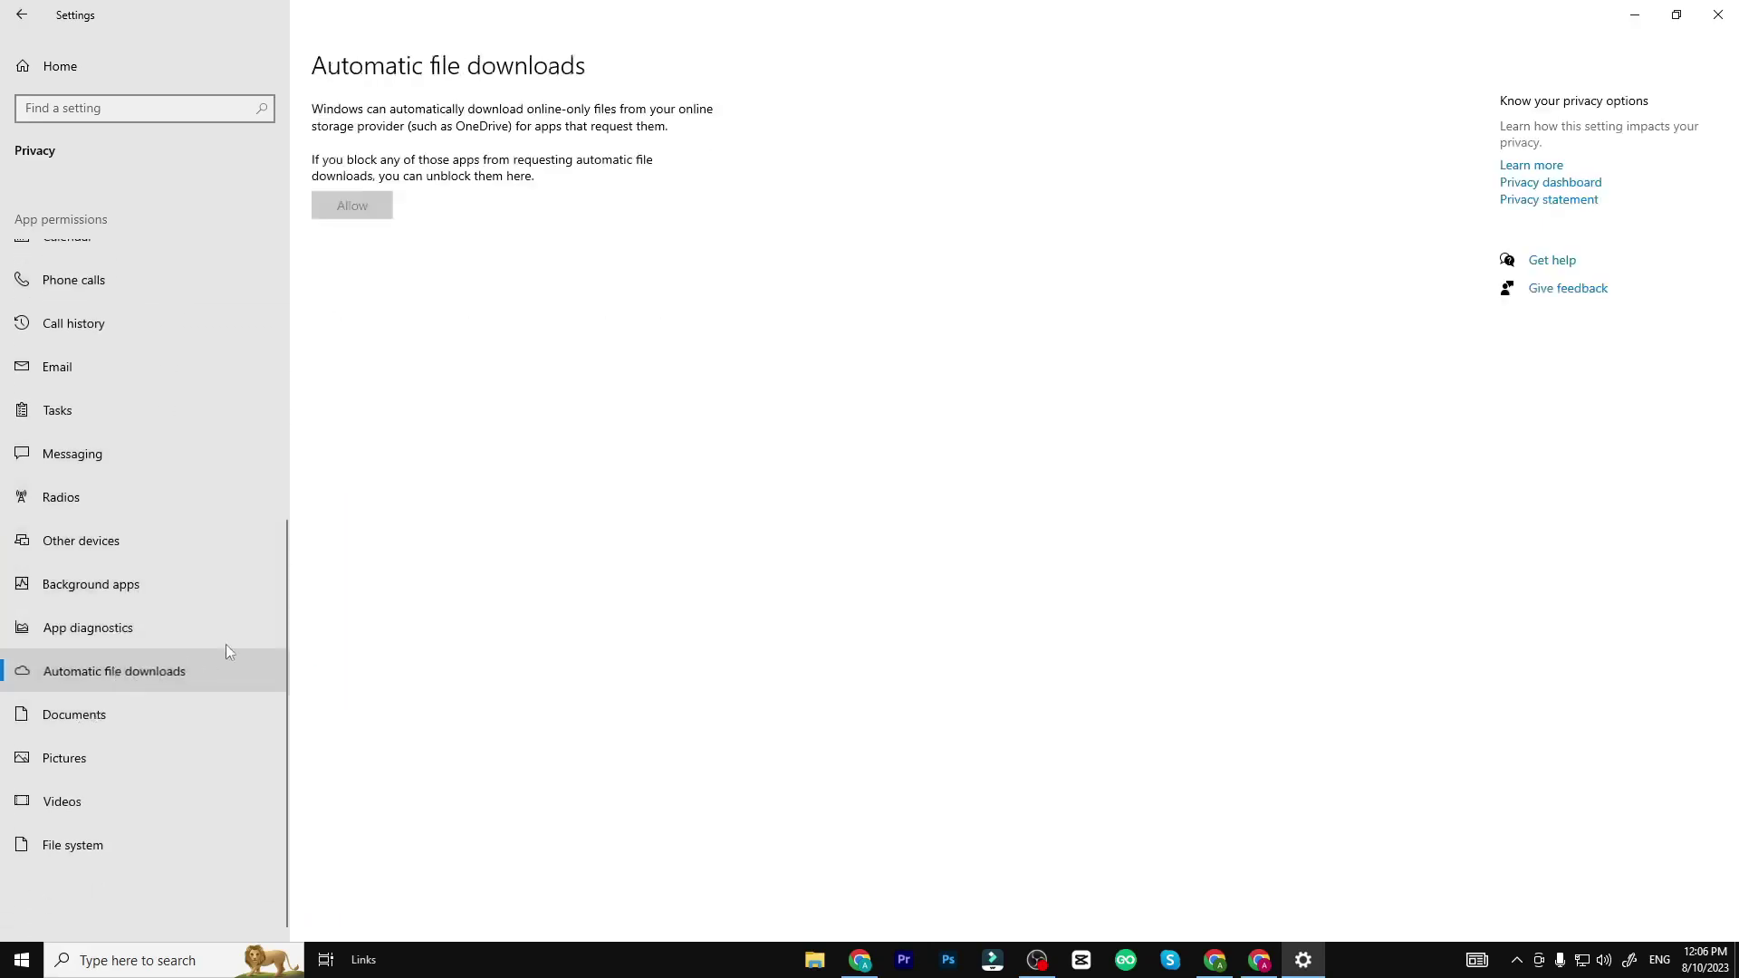
# Turn off app access to the documents, pictures and videos libraries and open the file system permission
pyautogui.click(116, 721)
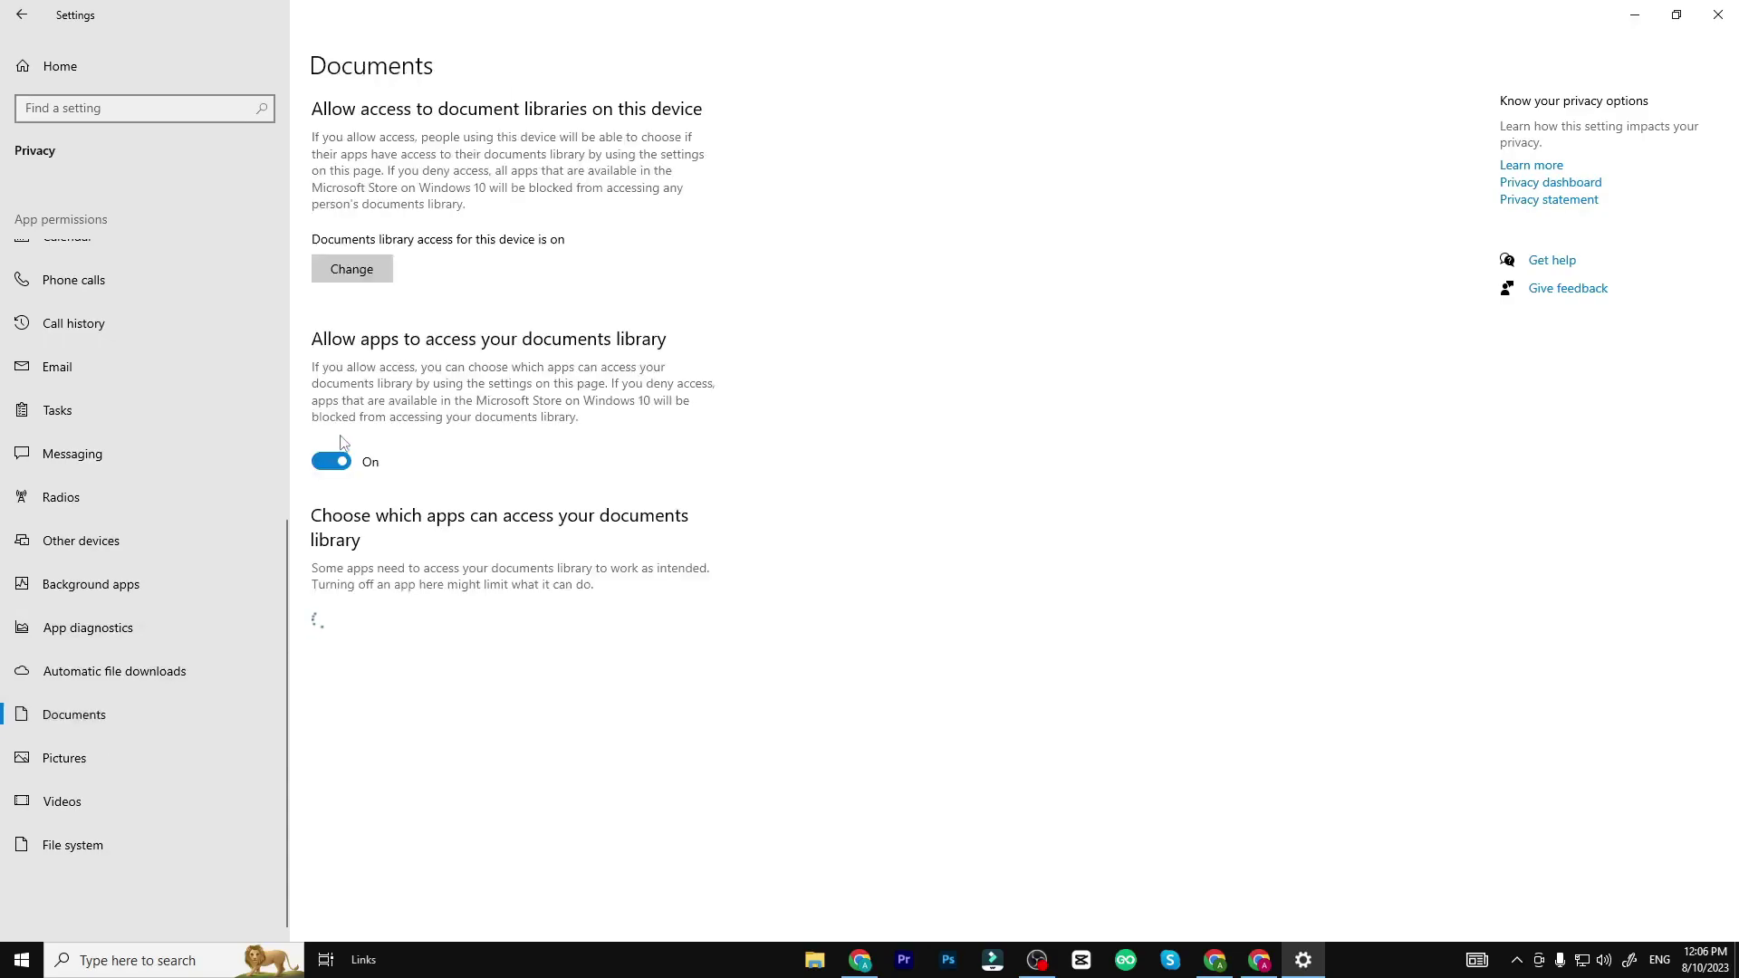
pyautogui.click(343, 462)
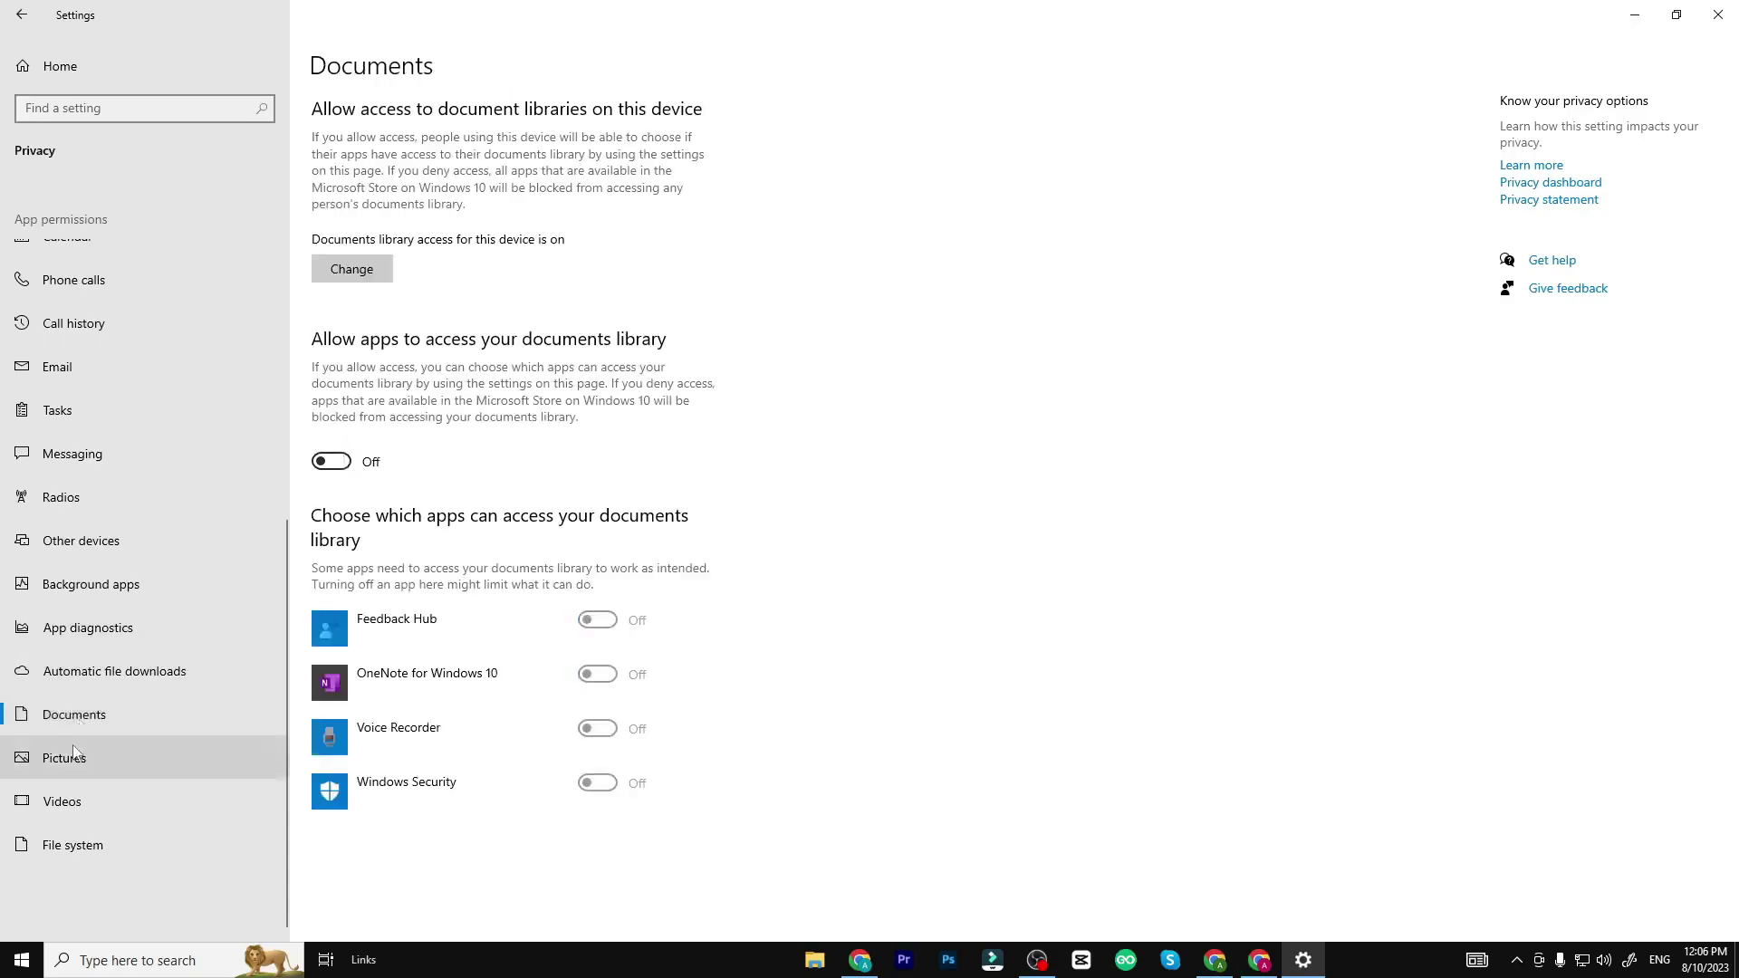
pyautogui.click(97, 743)
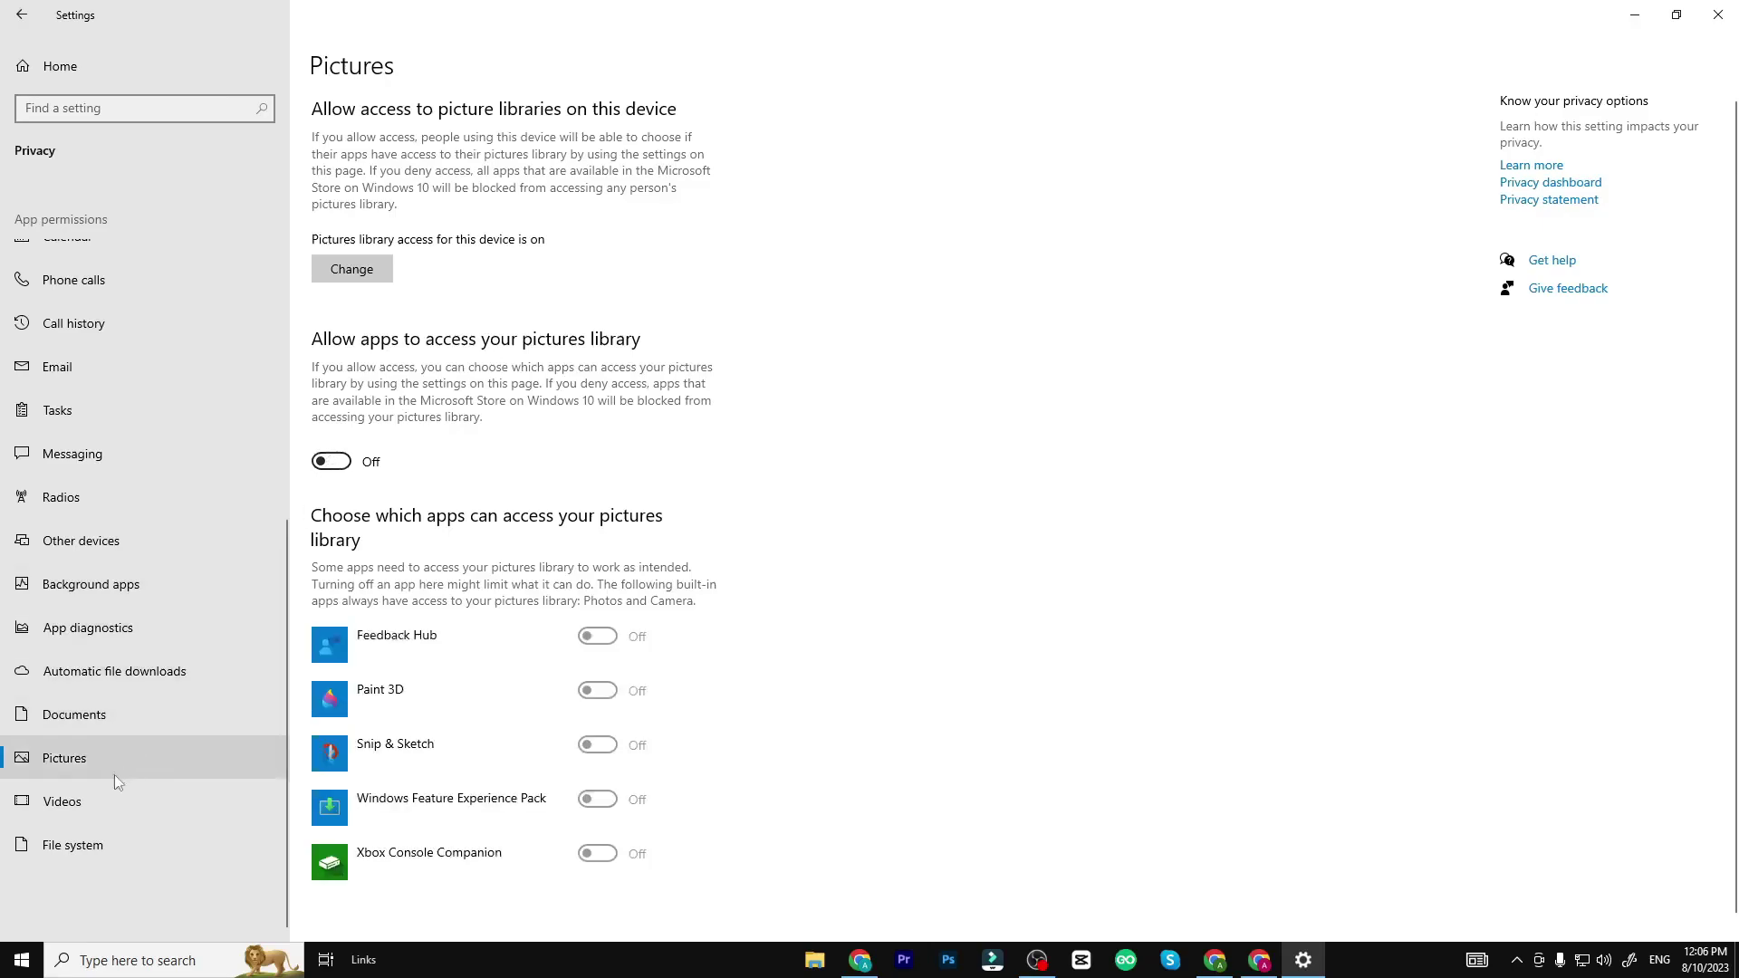
pyautogui.click(94, 803)
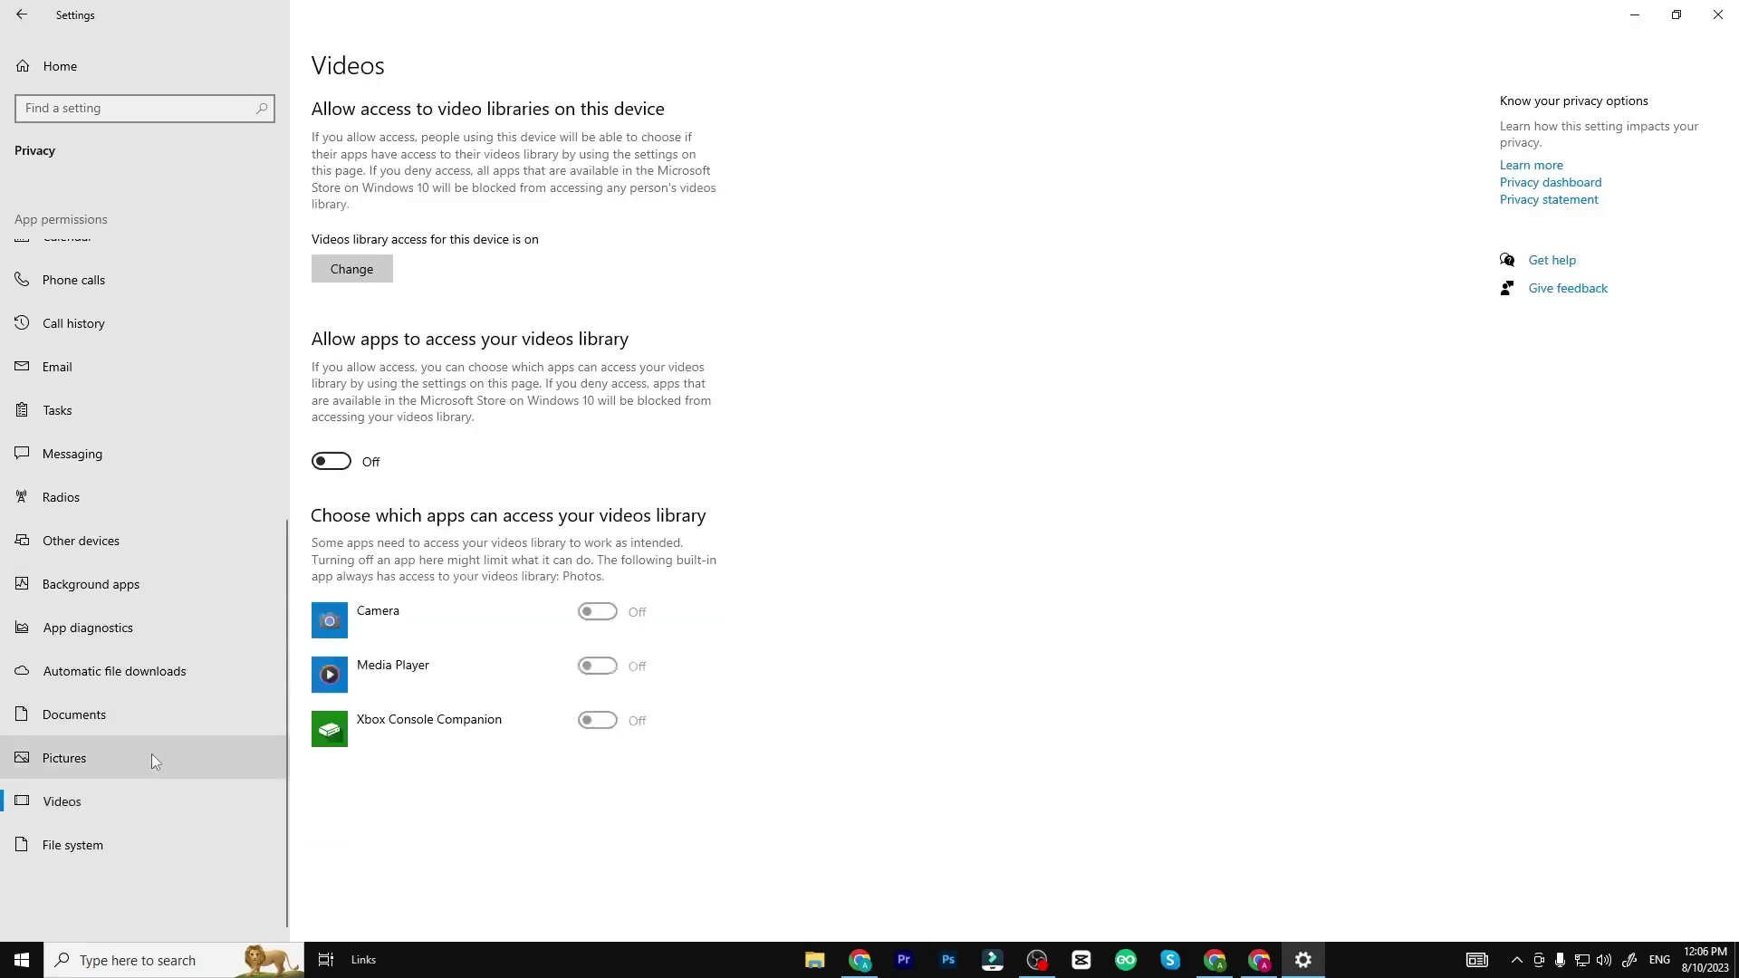
pyautogui.click(86, 845)
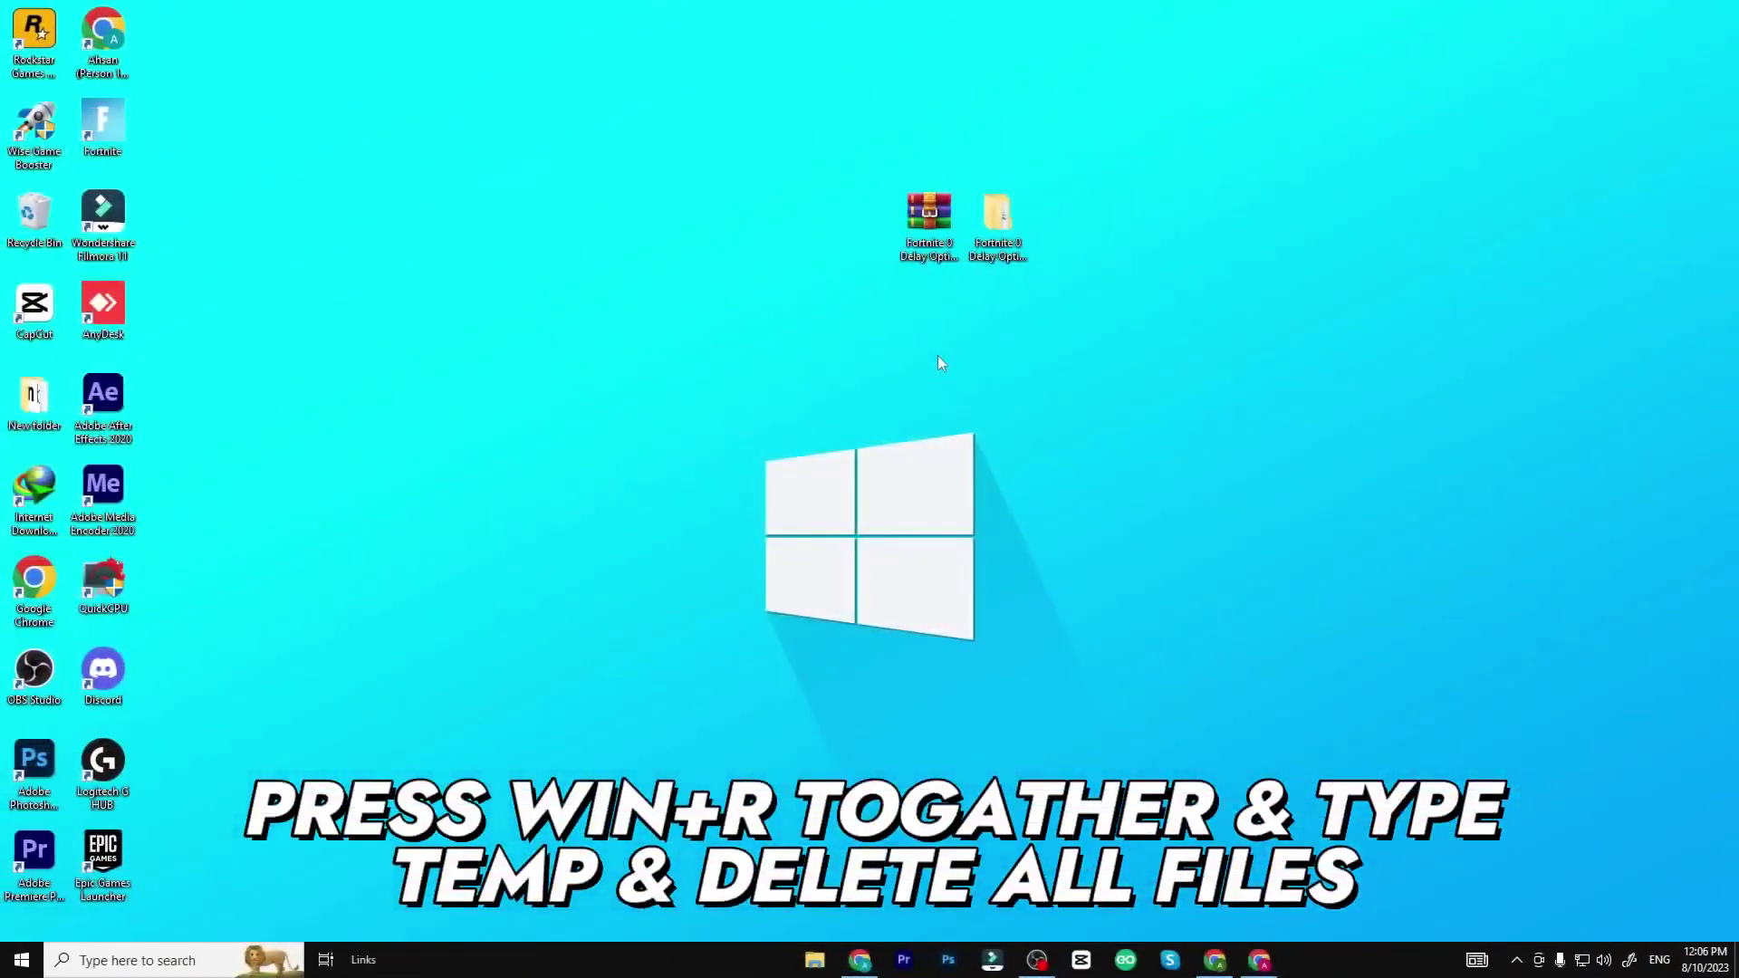
# Open the Windows temp folder by running the command temp
pyautogui.press('super+r')
pyautogui.moveTo(218, 762); pyautogui.dragTo(900, 325)
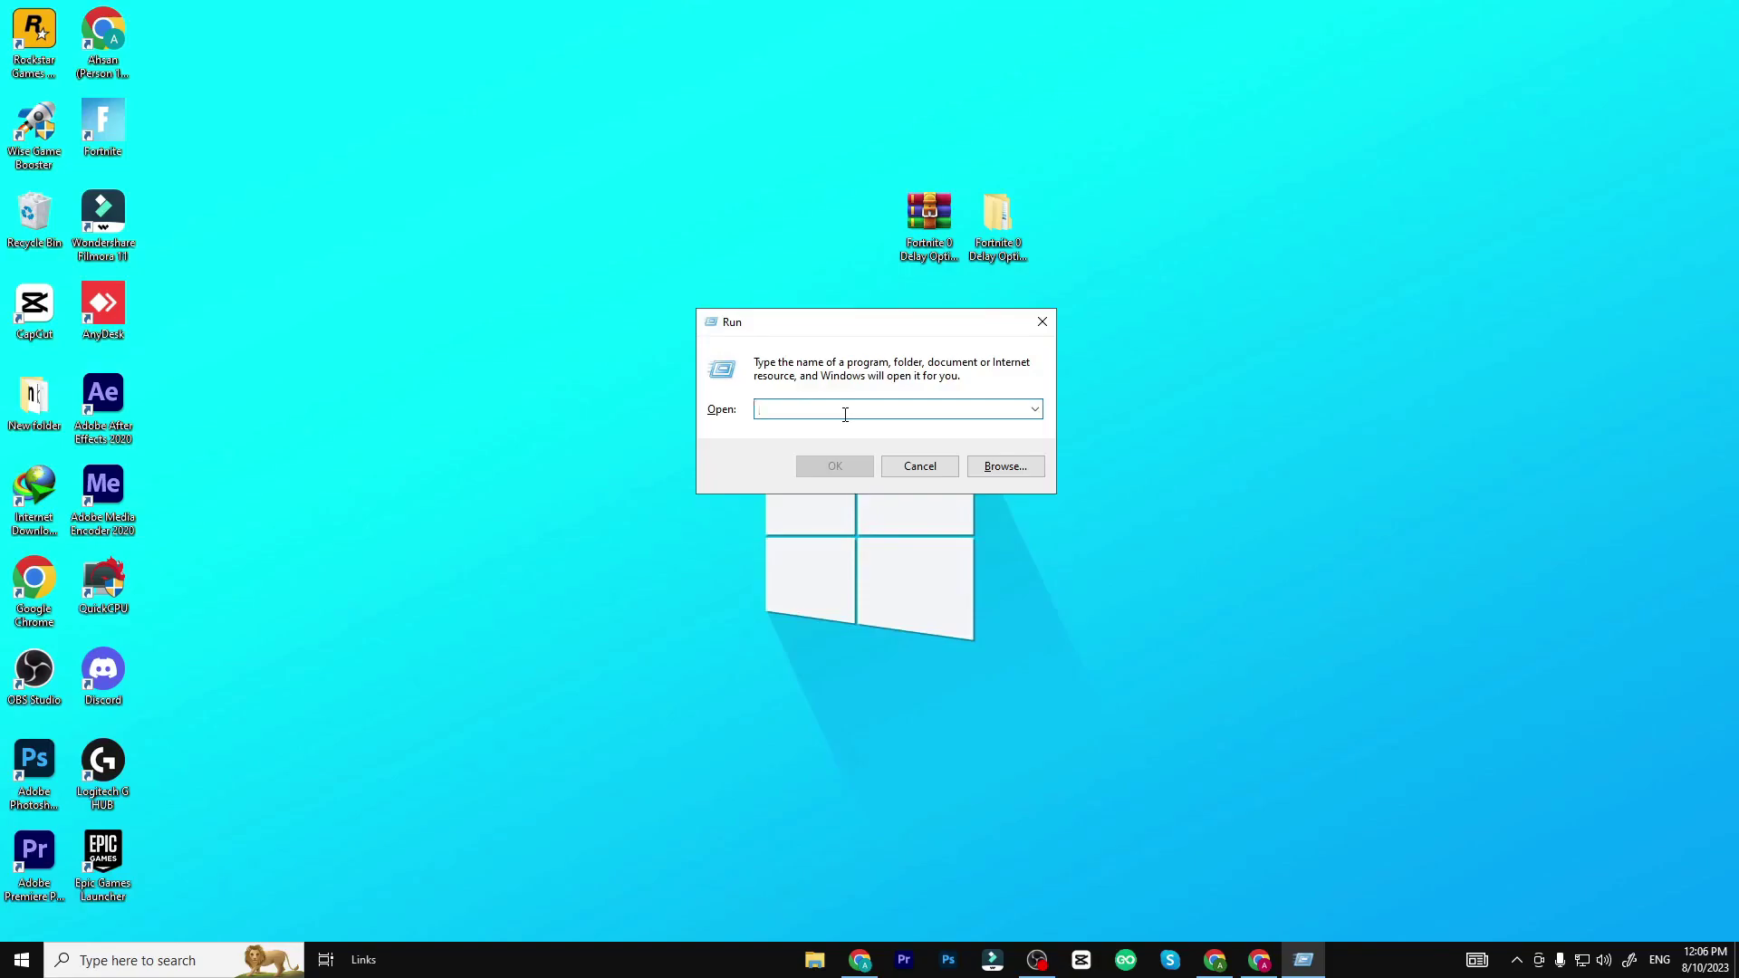
pyautogui.write('tem')
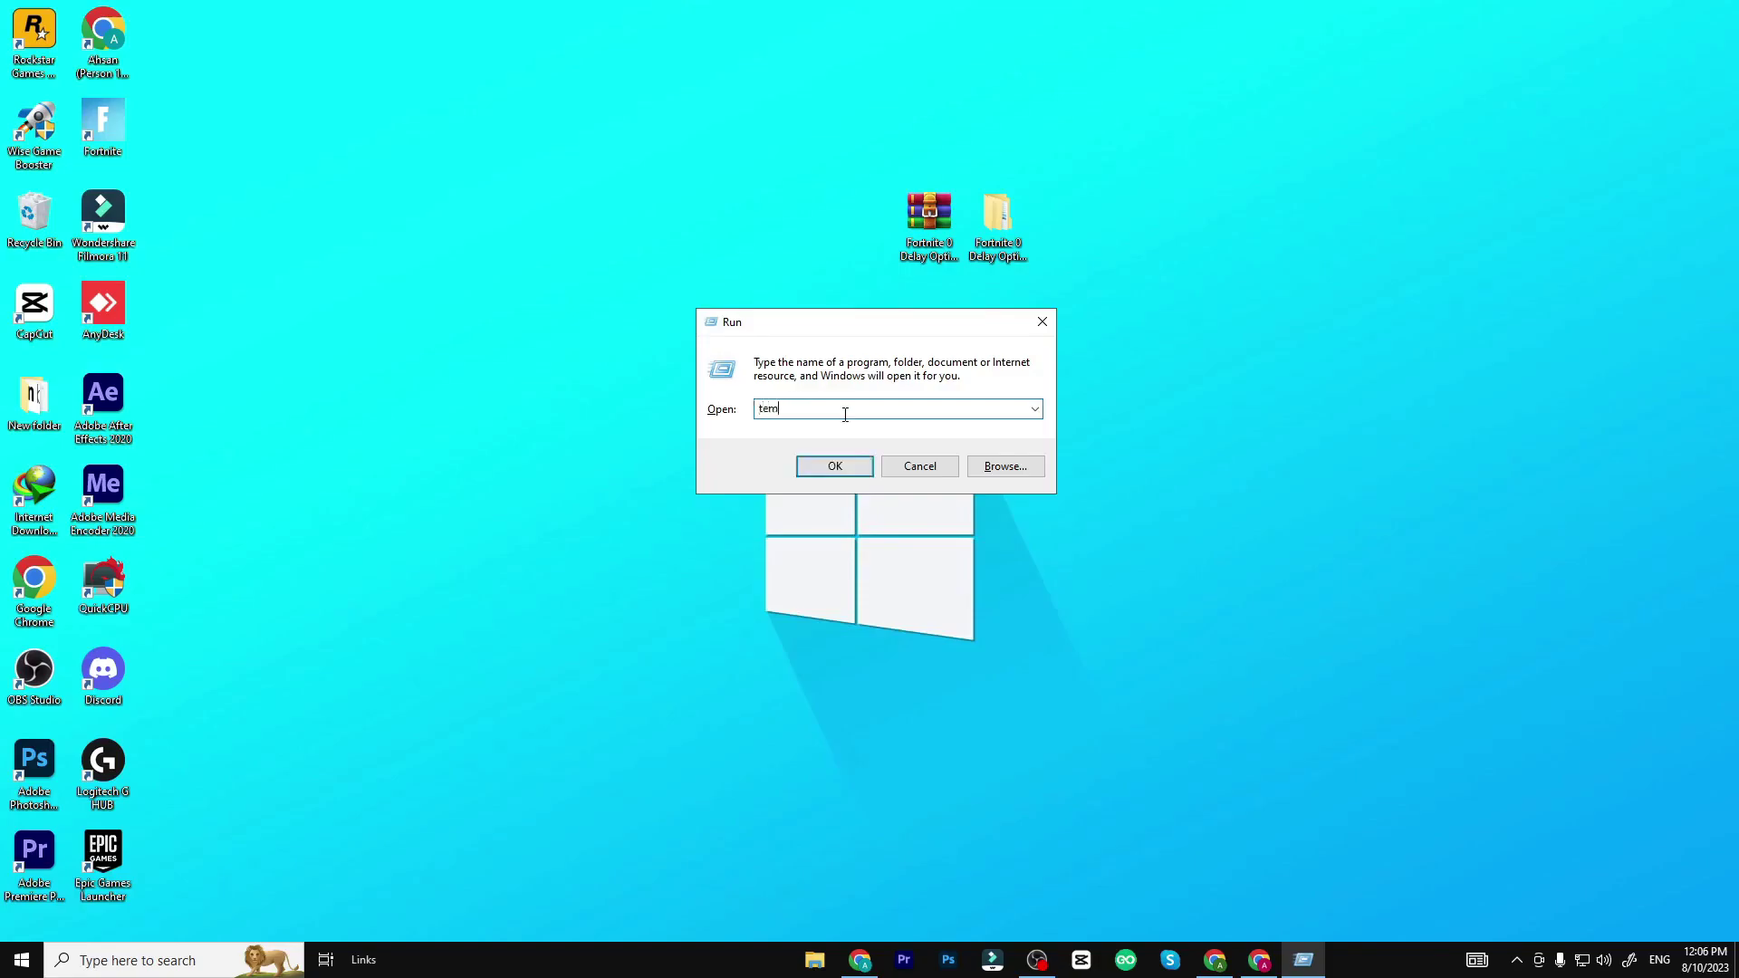
pyautogui.write('p')
pyautogui.press('Return')
# Delete all files in the temp folder and close its window
pyautogui.hotkey('ctrl', 'a')
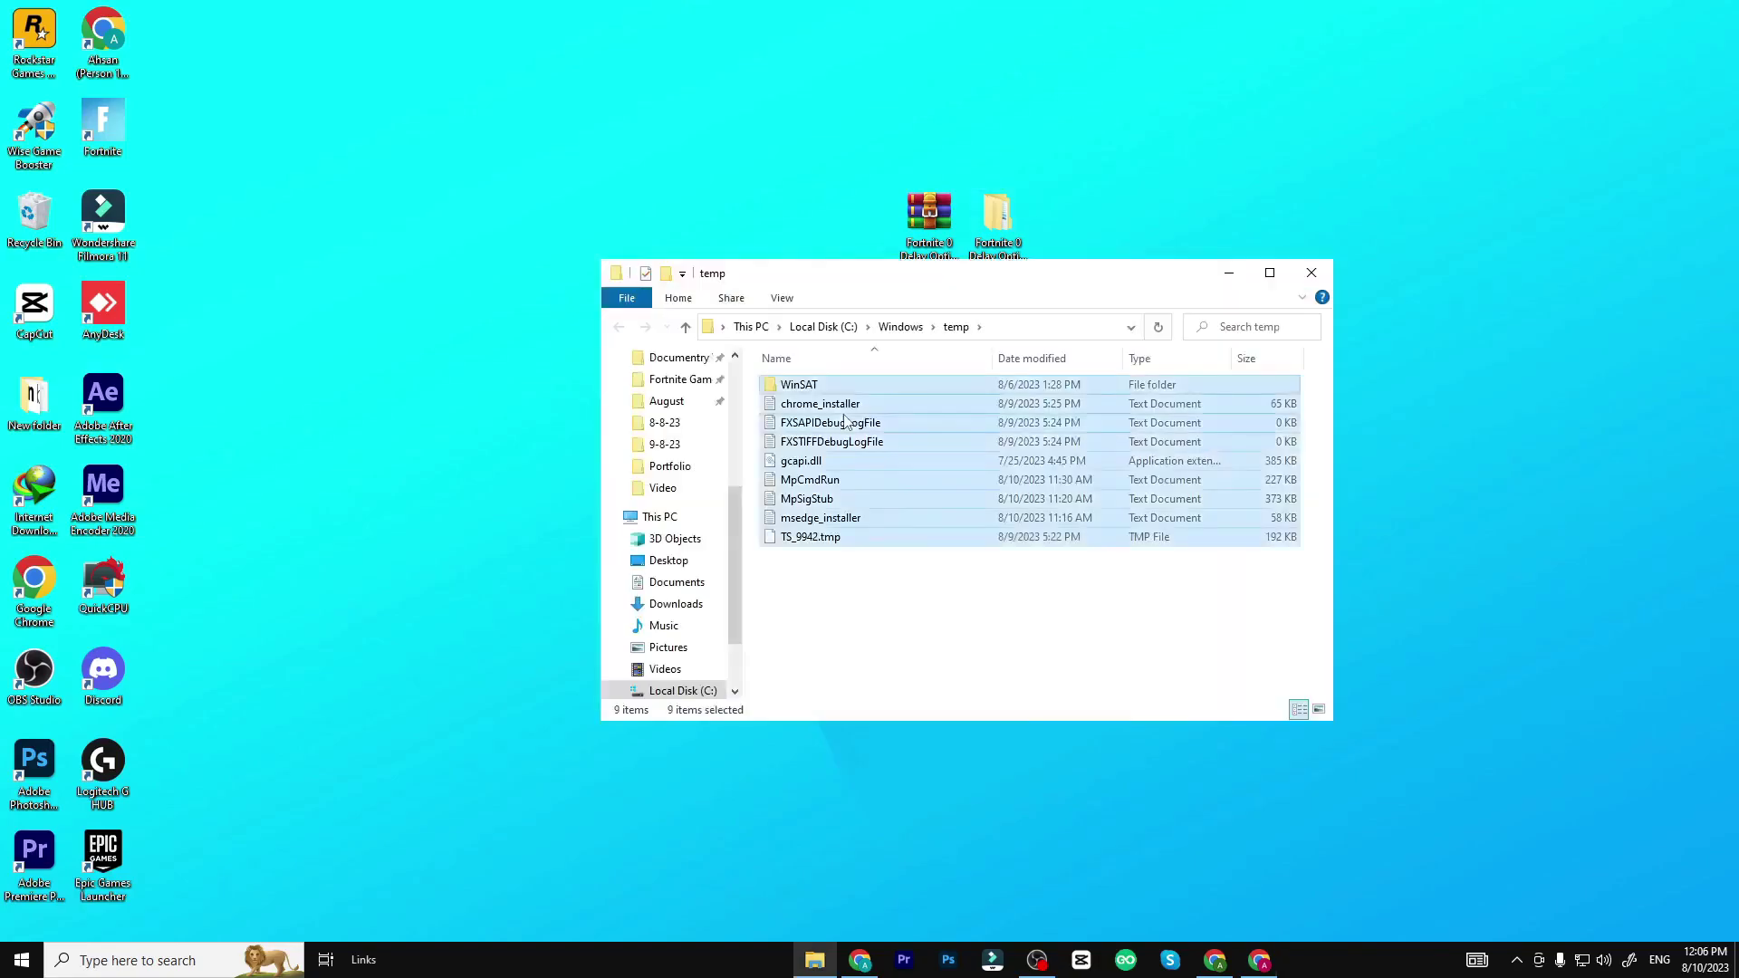
pyautogui.rightClick(845, 422)
pyautogui.click(911, 648)
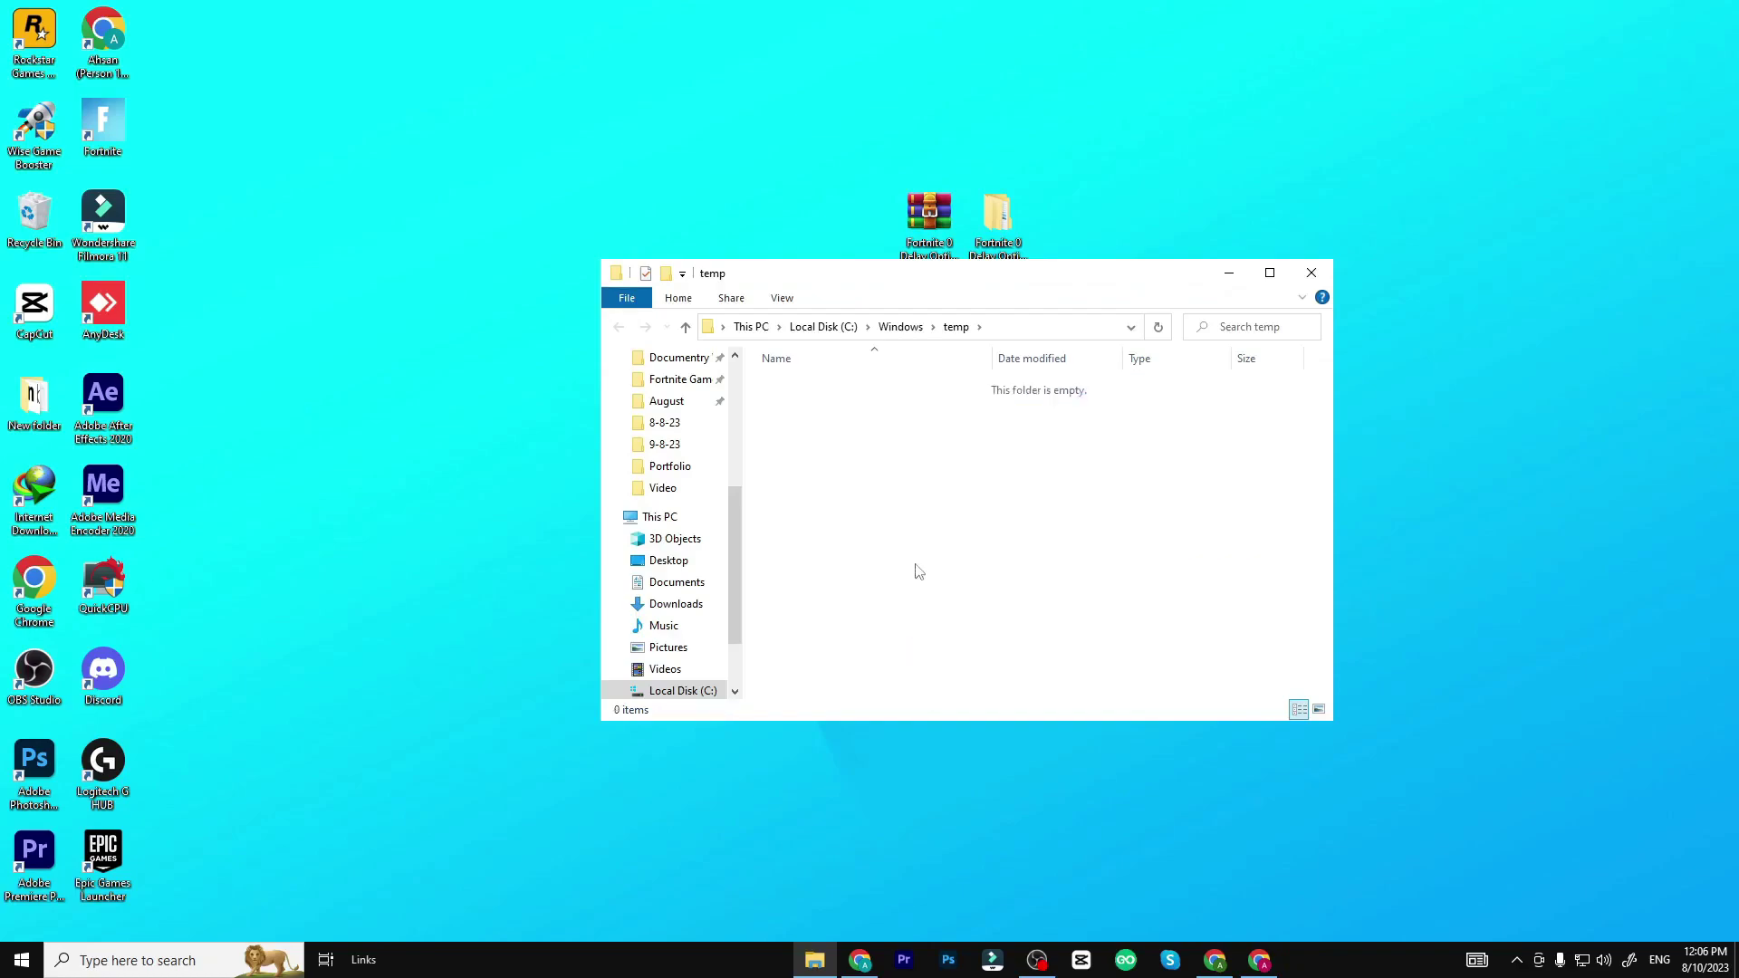
pyautogui.click(1311, 275)
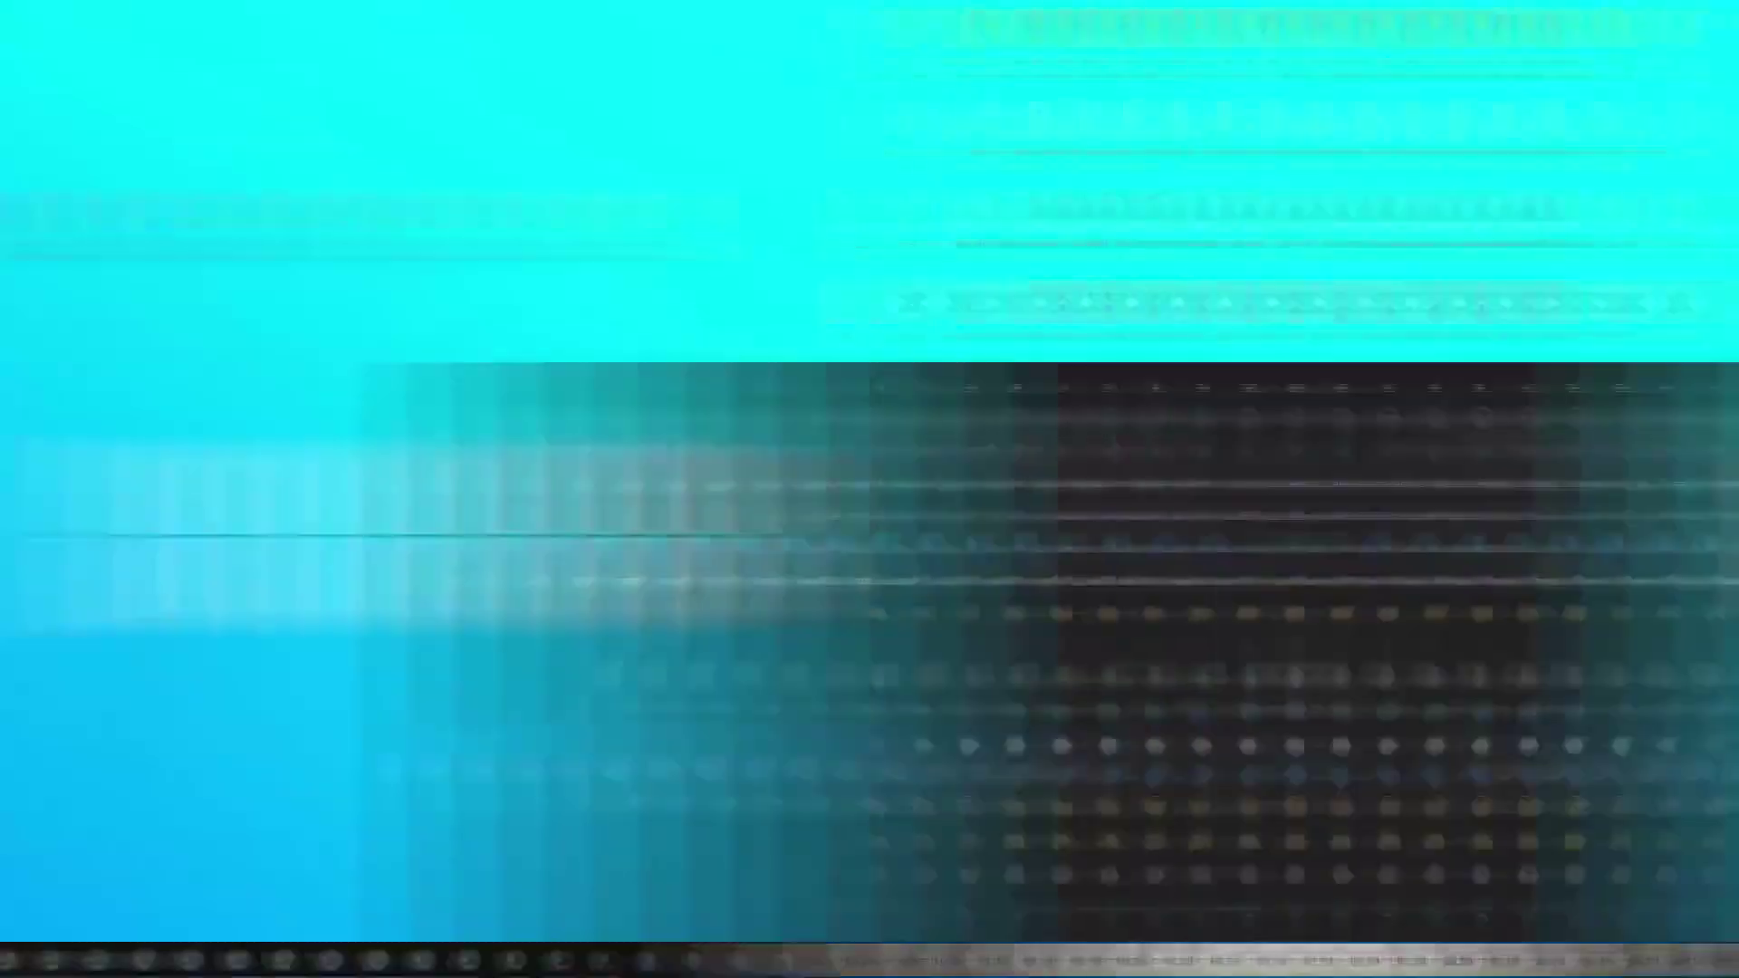
# Optimise Local Disk (C:) with the drive optimisation tool from its properties
pyautogui.press('Return')
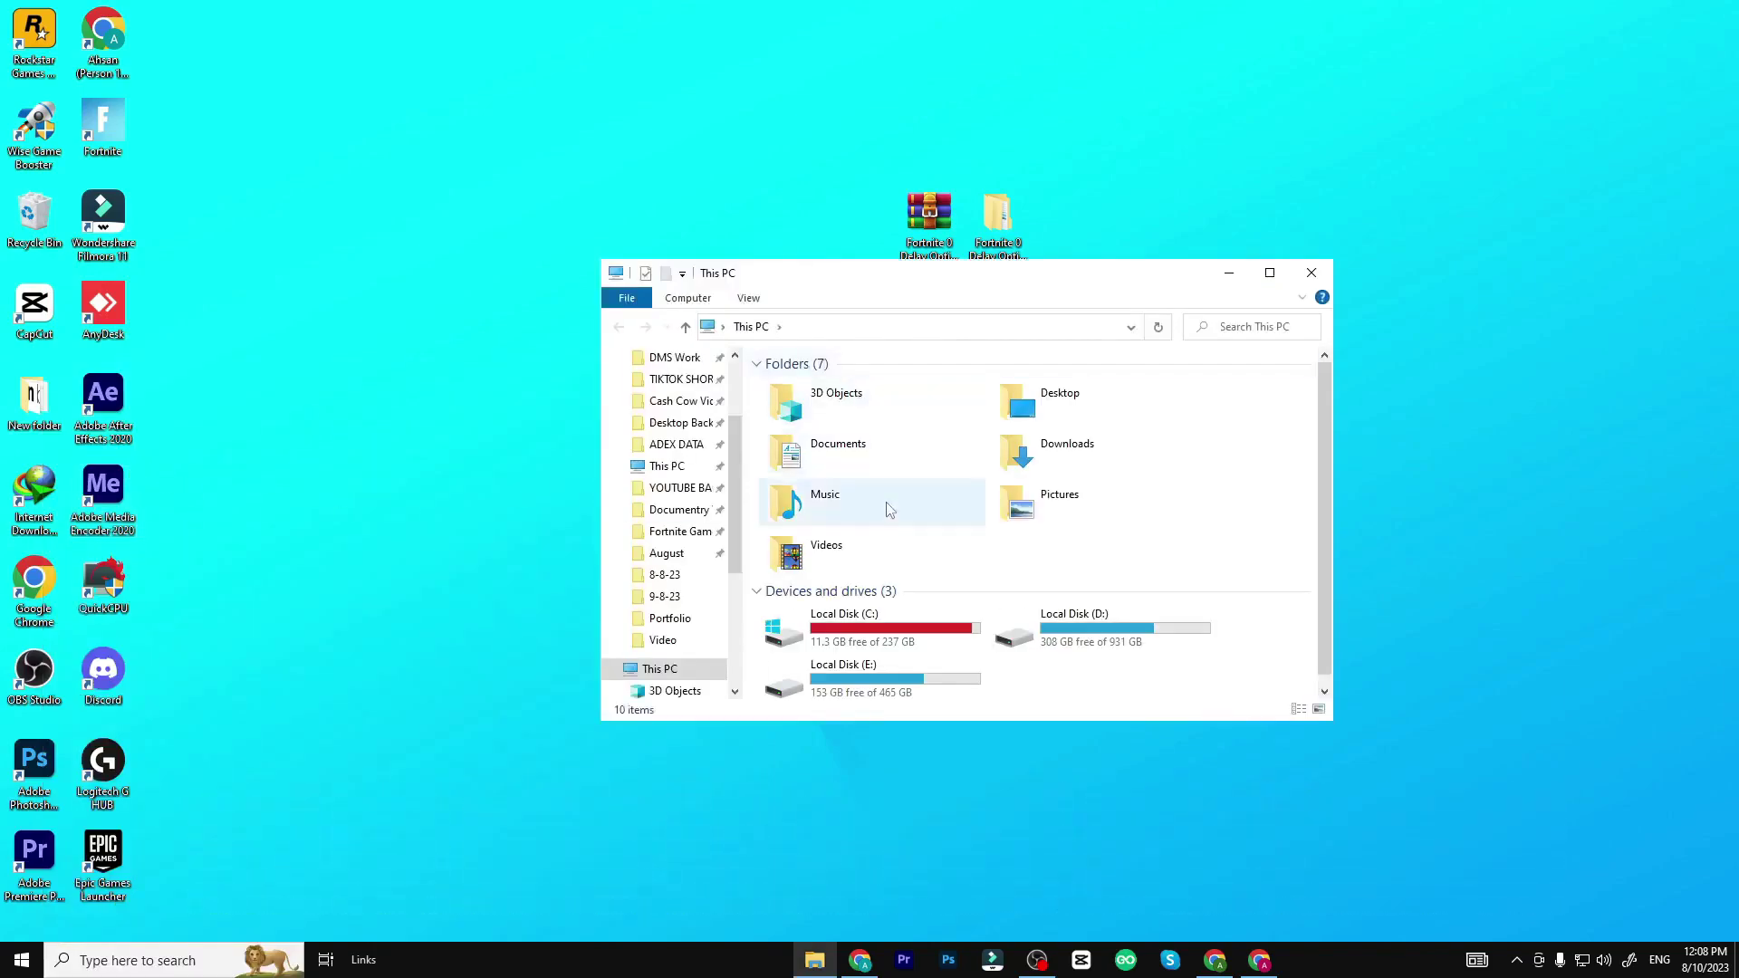
pyautogui.rightClick(865, 623)
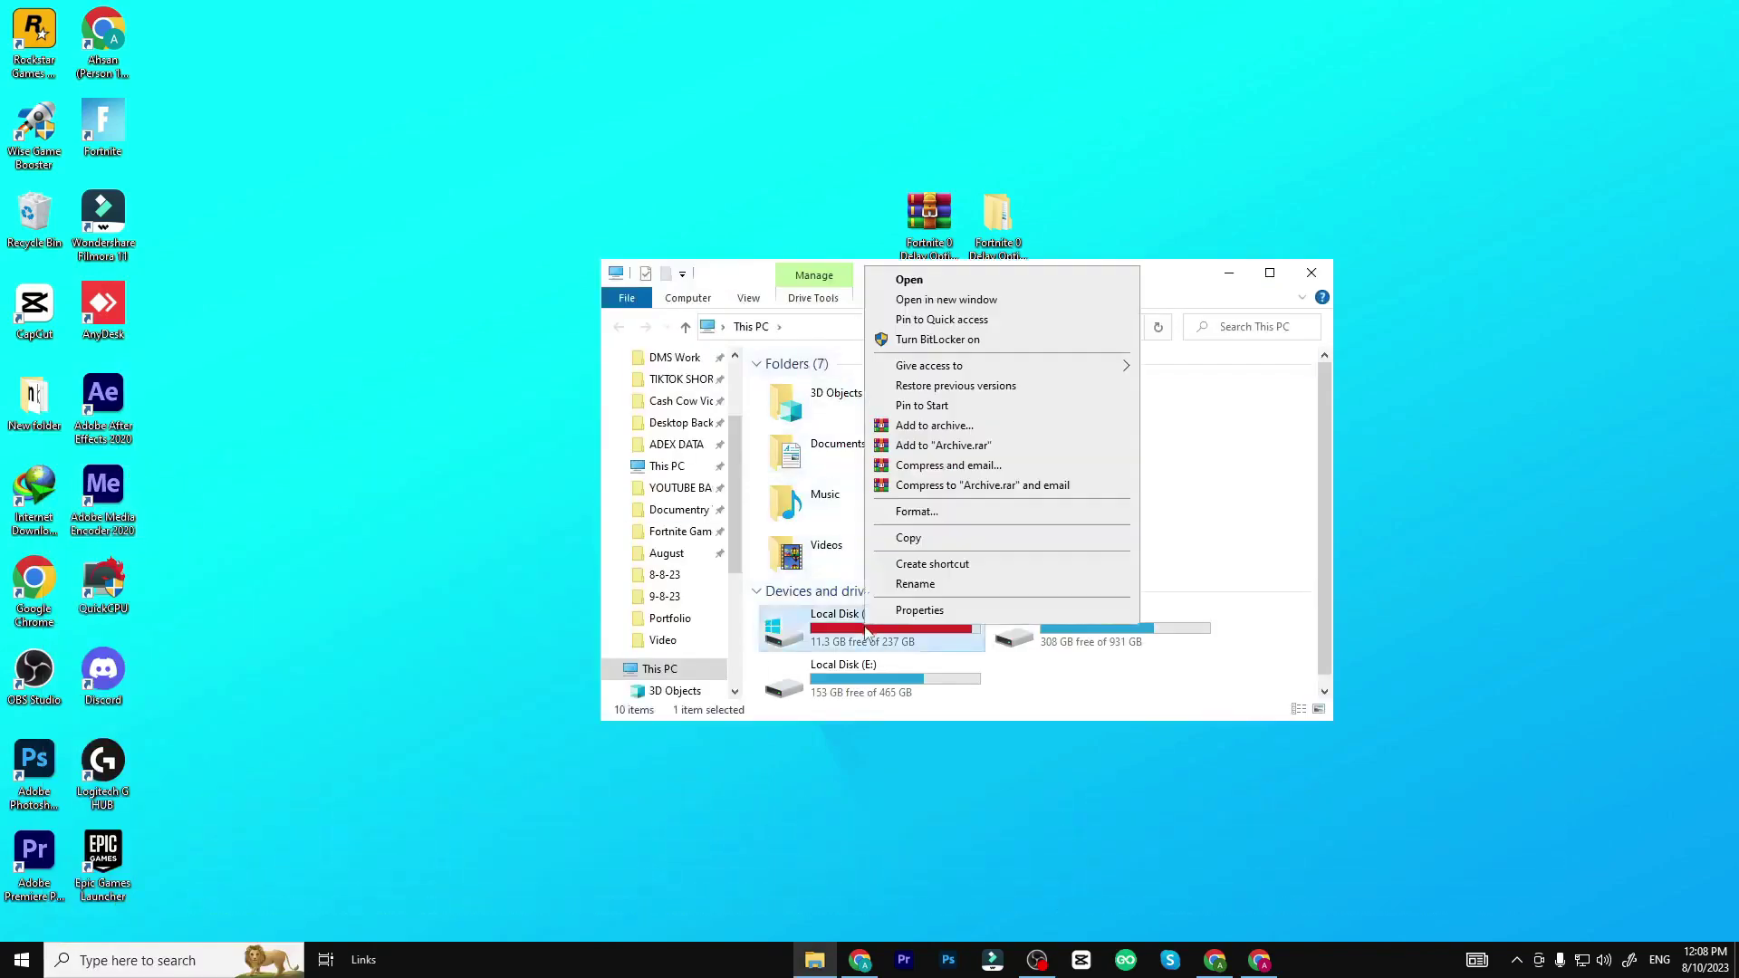
pyautogui.click(920, 614)
pyautogui.click(990, 542)
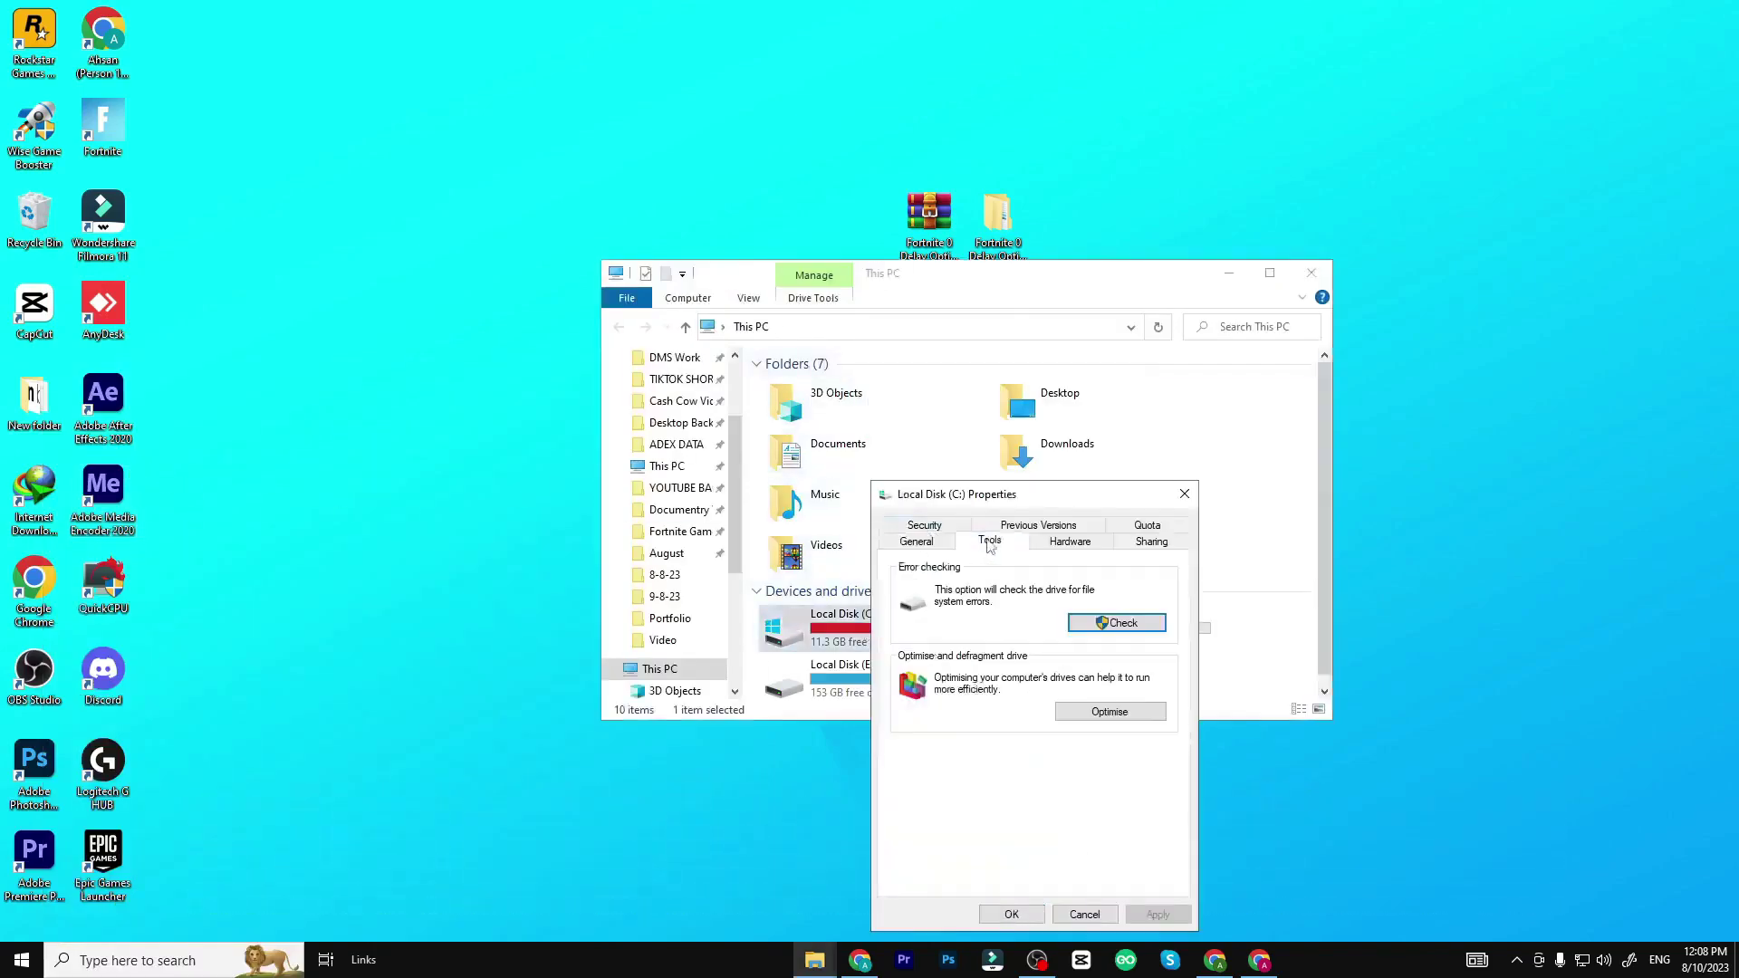
pyautogui.click(1112, 711)
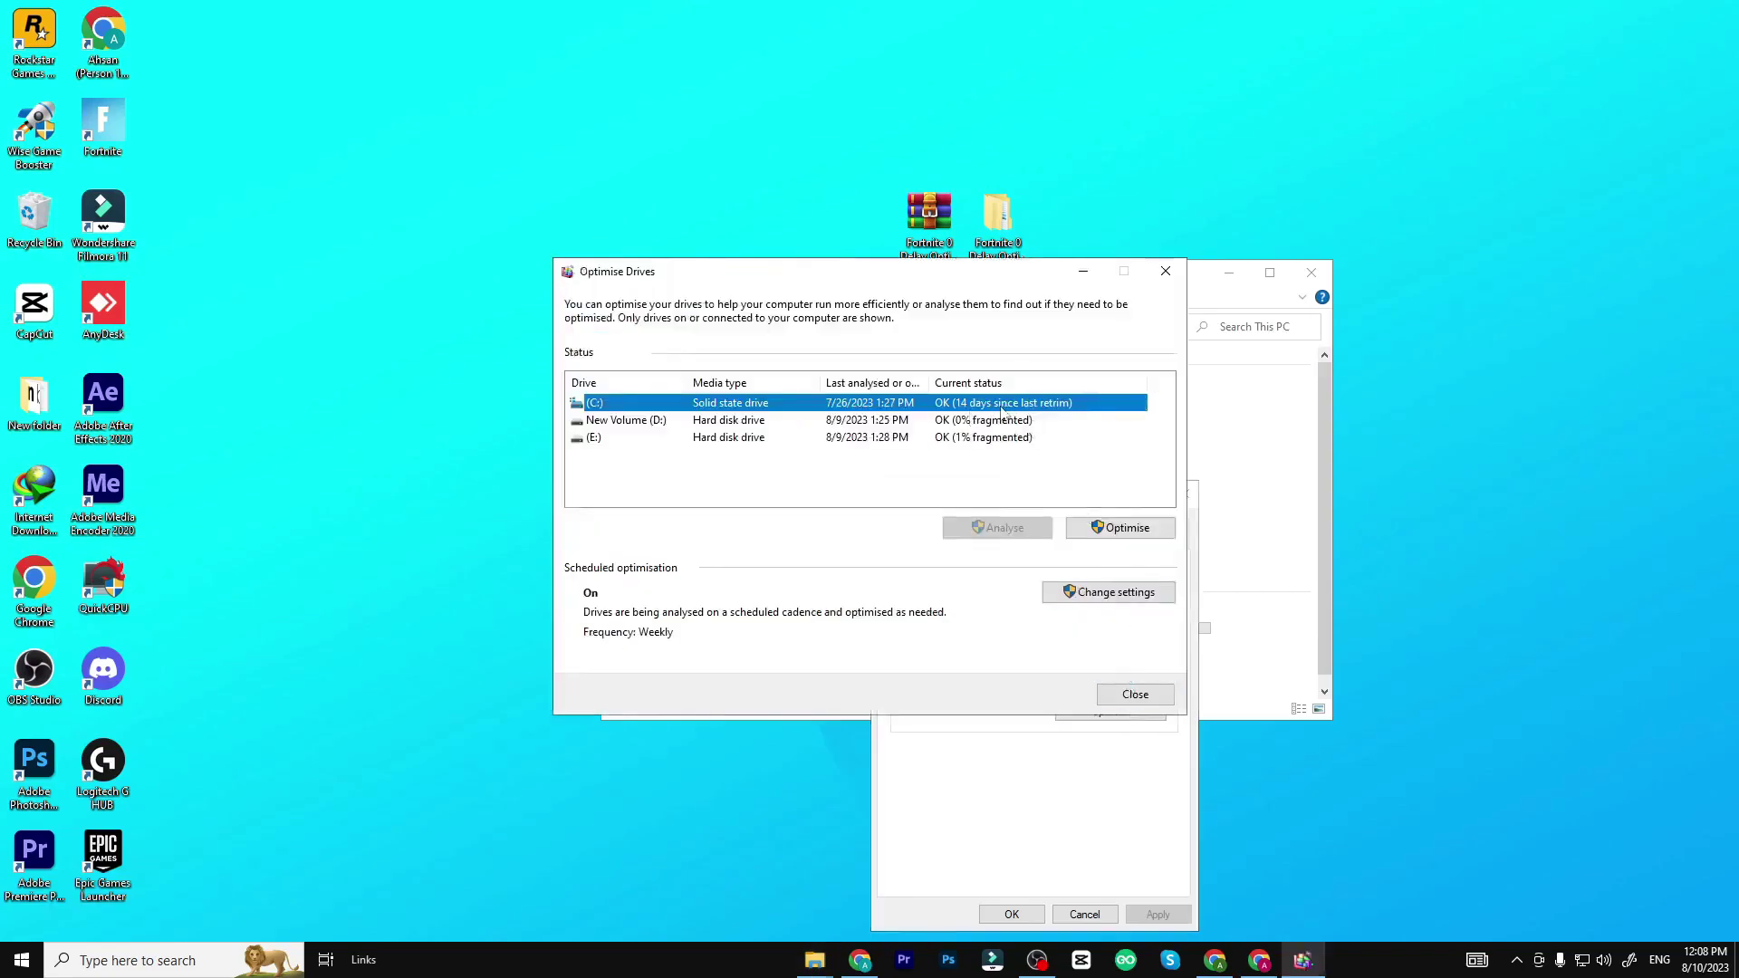
pyautogui.click(1116, 529)
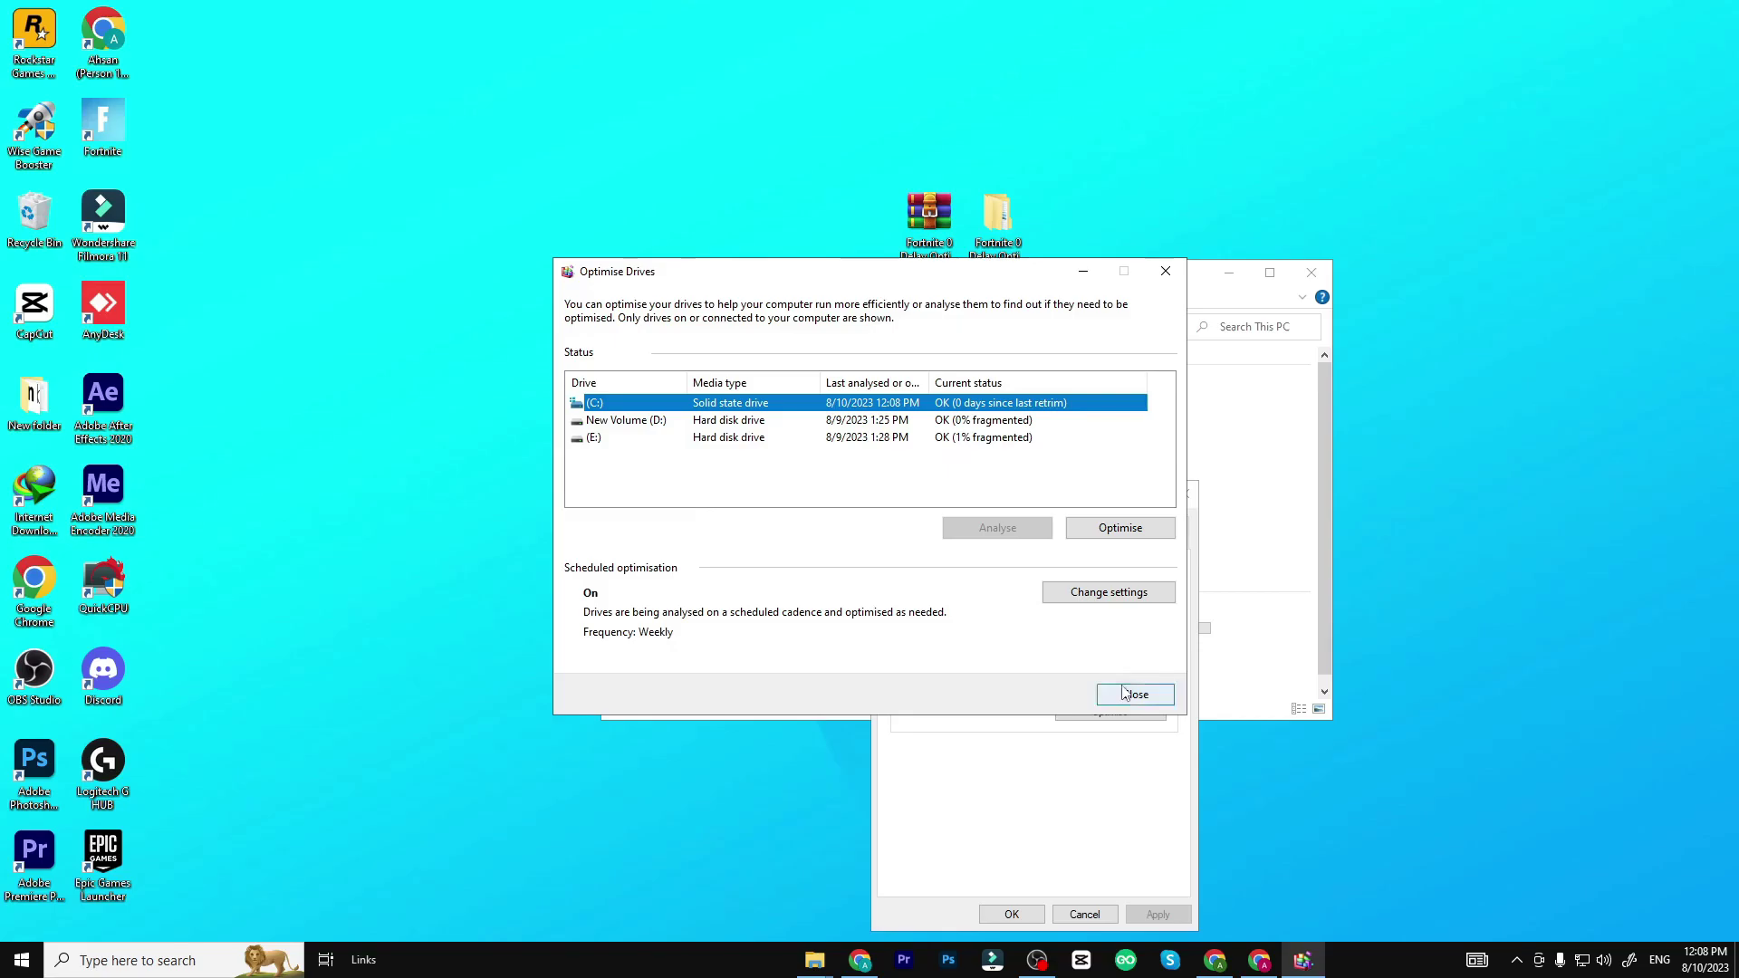
pyautogui.click(1125, 694)
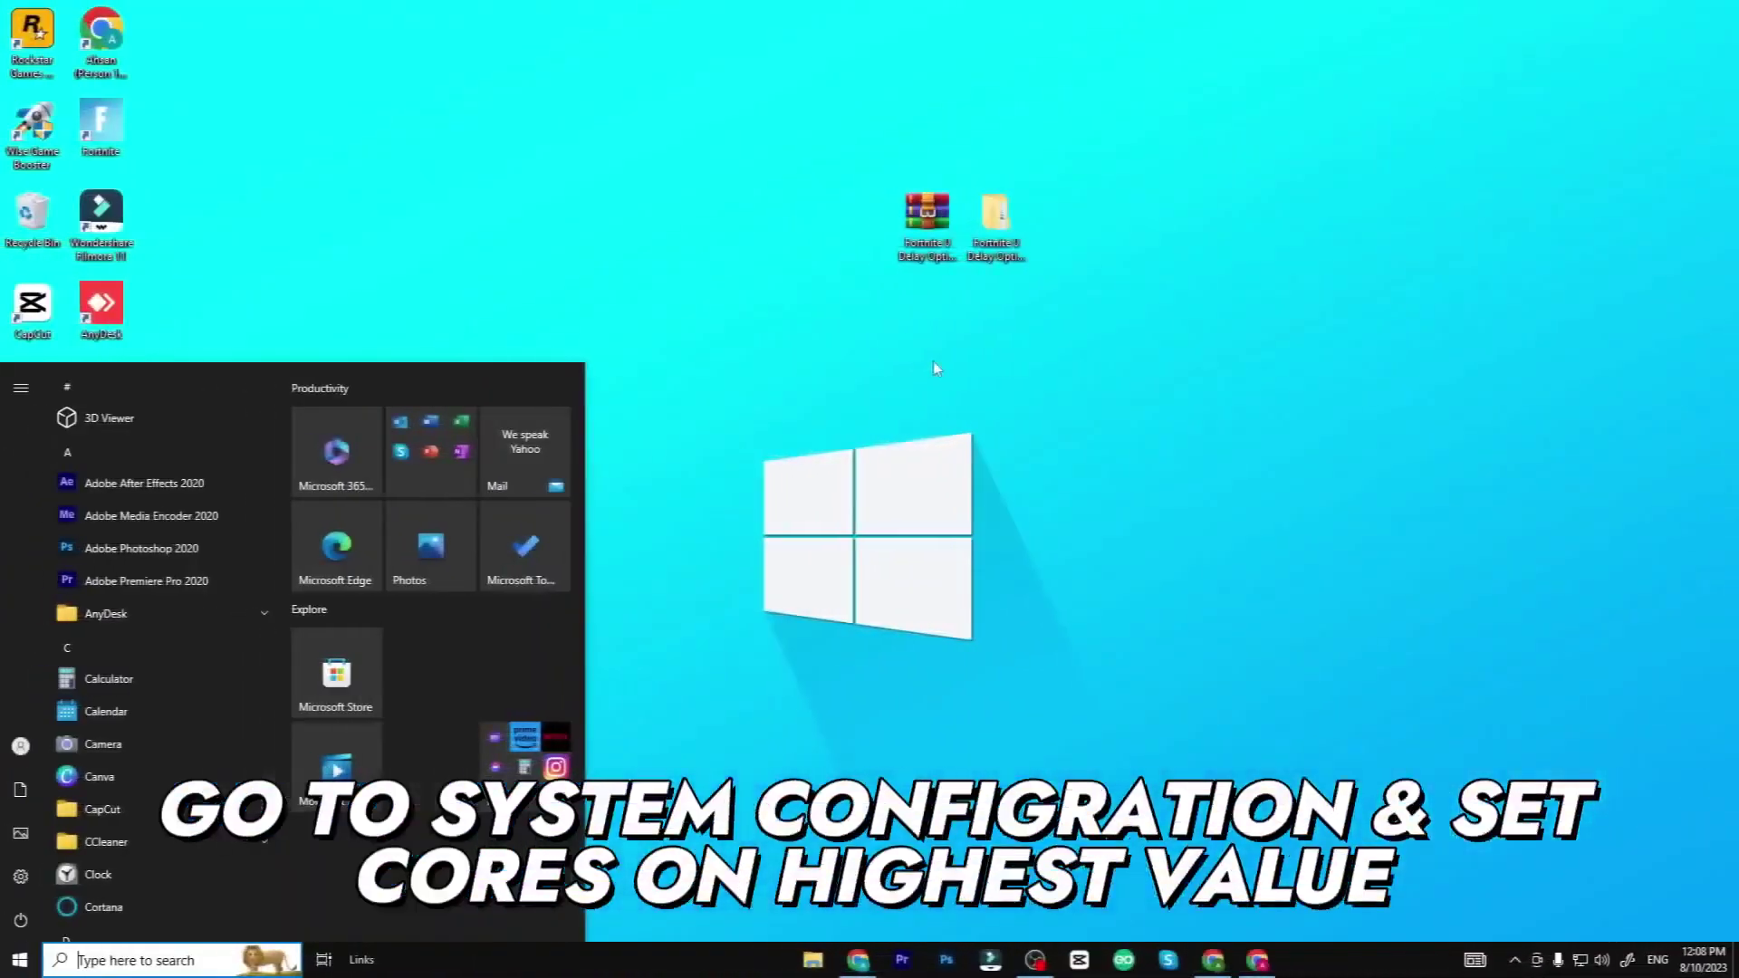
# Set the number of processors to 8 in System Configuration's advanced boot options and save the configuration
pyautogui.write('sys')
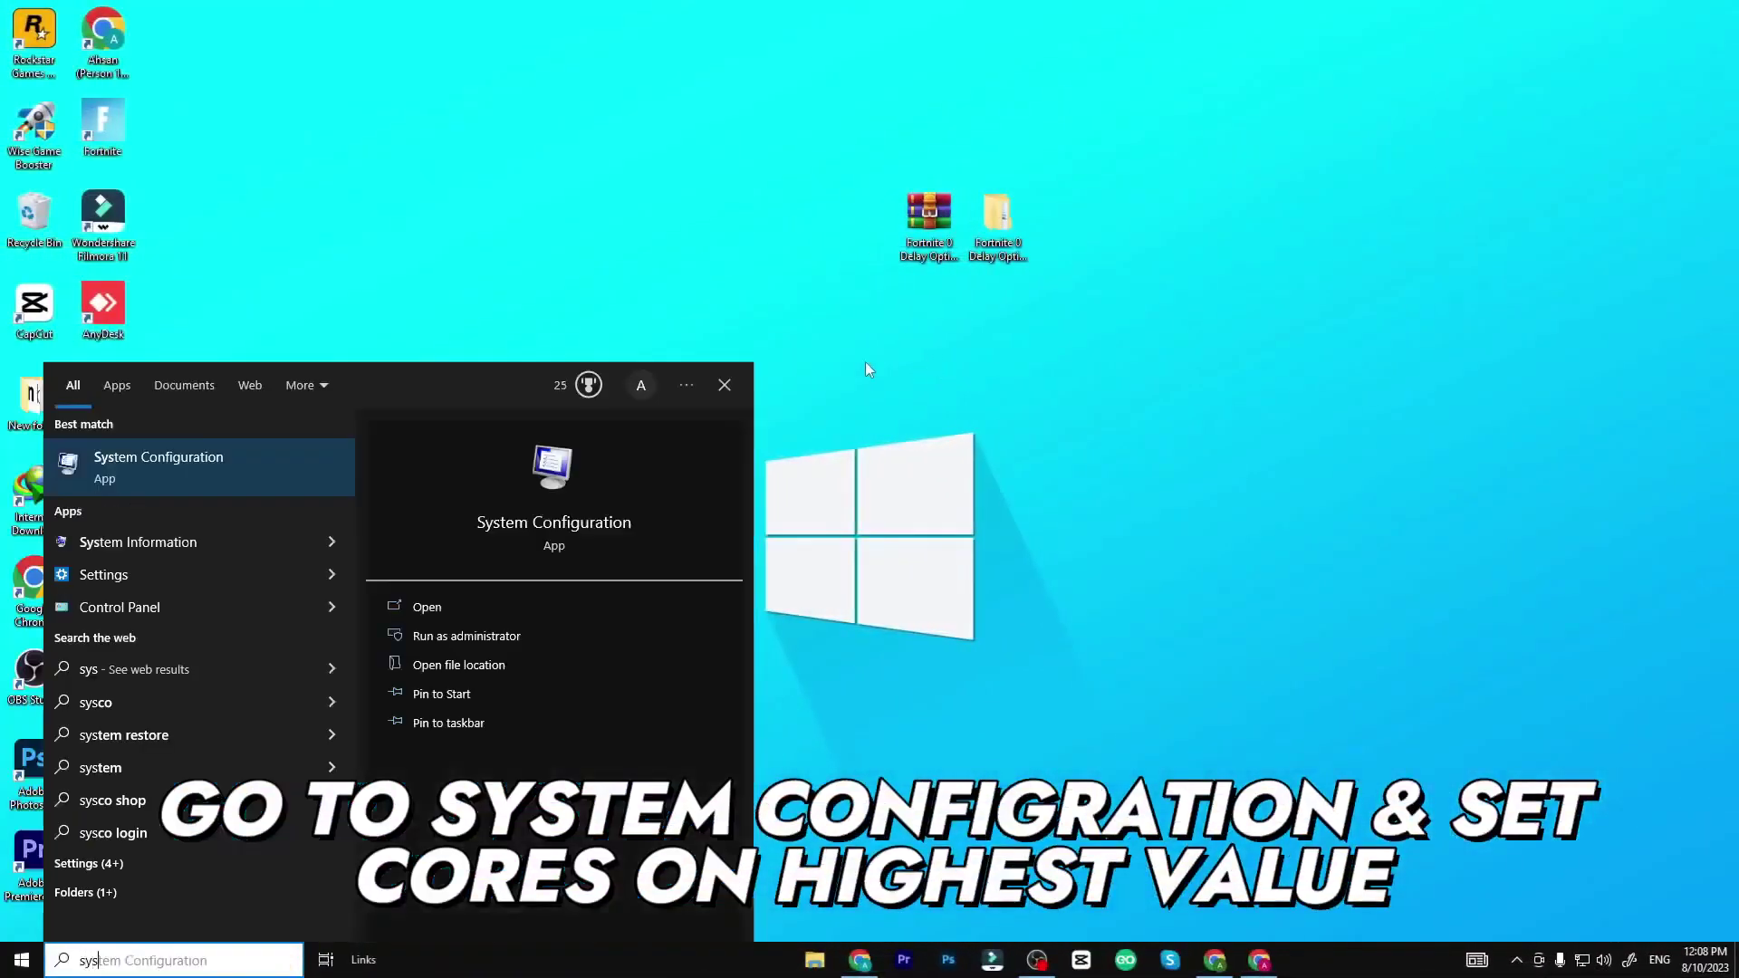
pyautogui.click(349, 489)
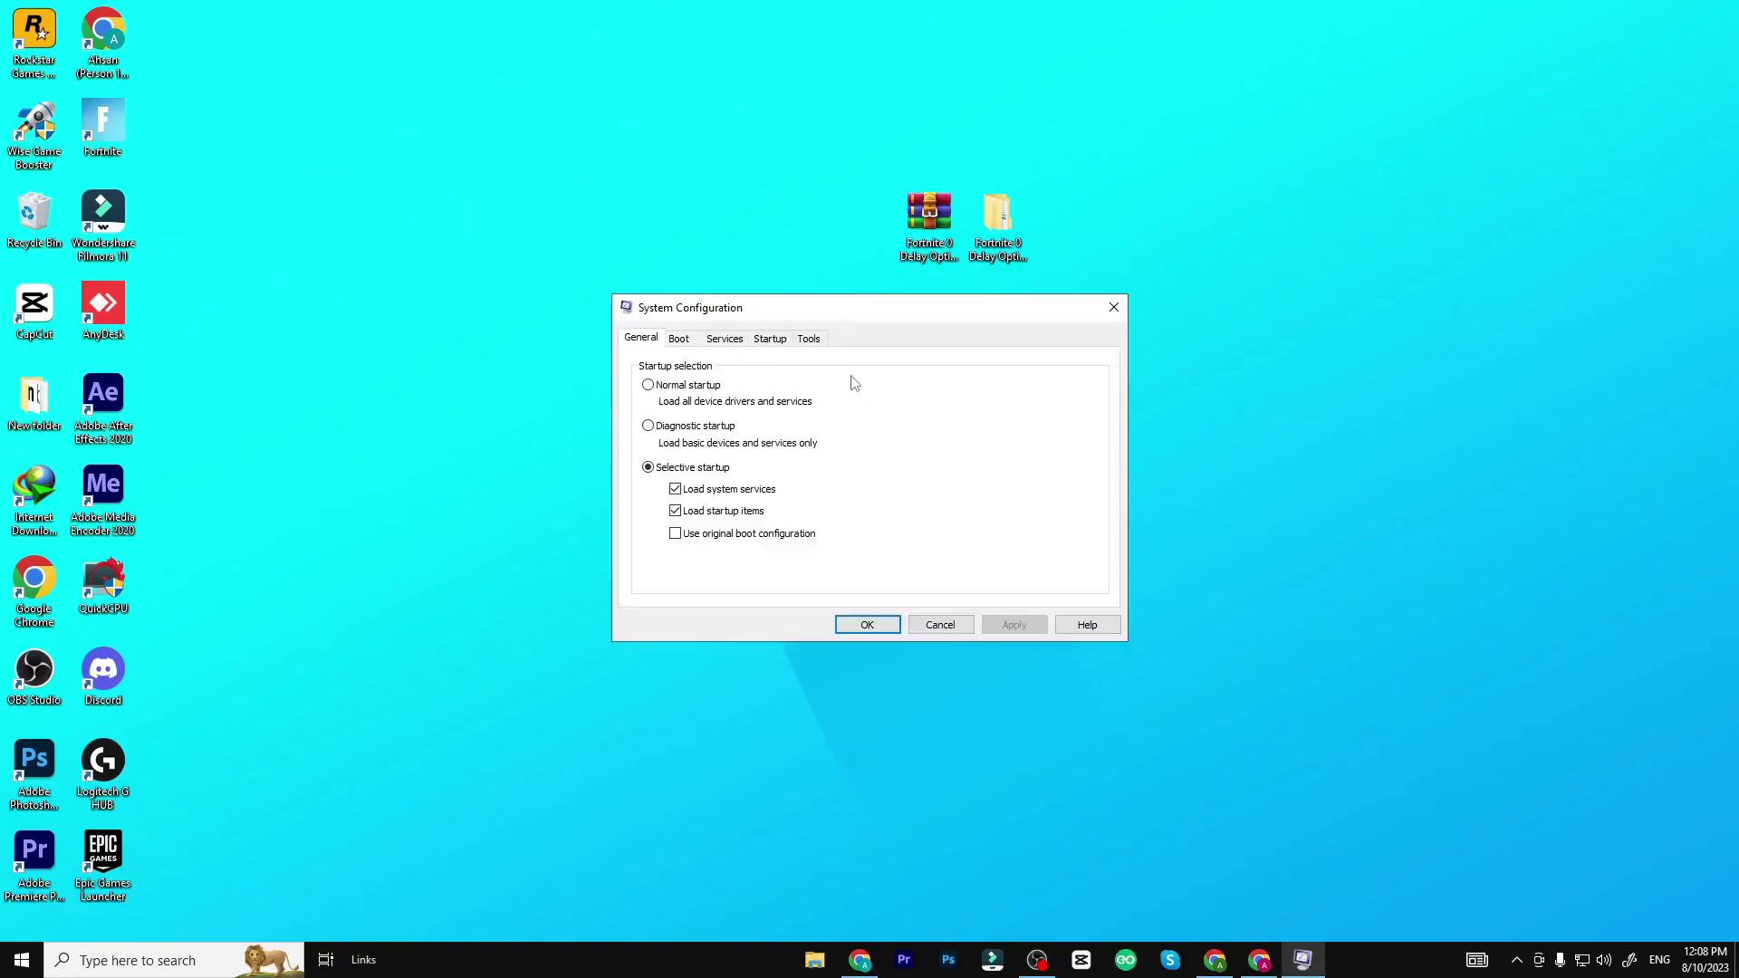
pyautogui.click(681, 344)
pyautogui.click(671, 468)
pyautogui.click(760, 342)
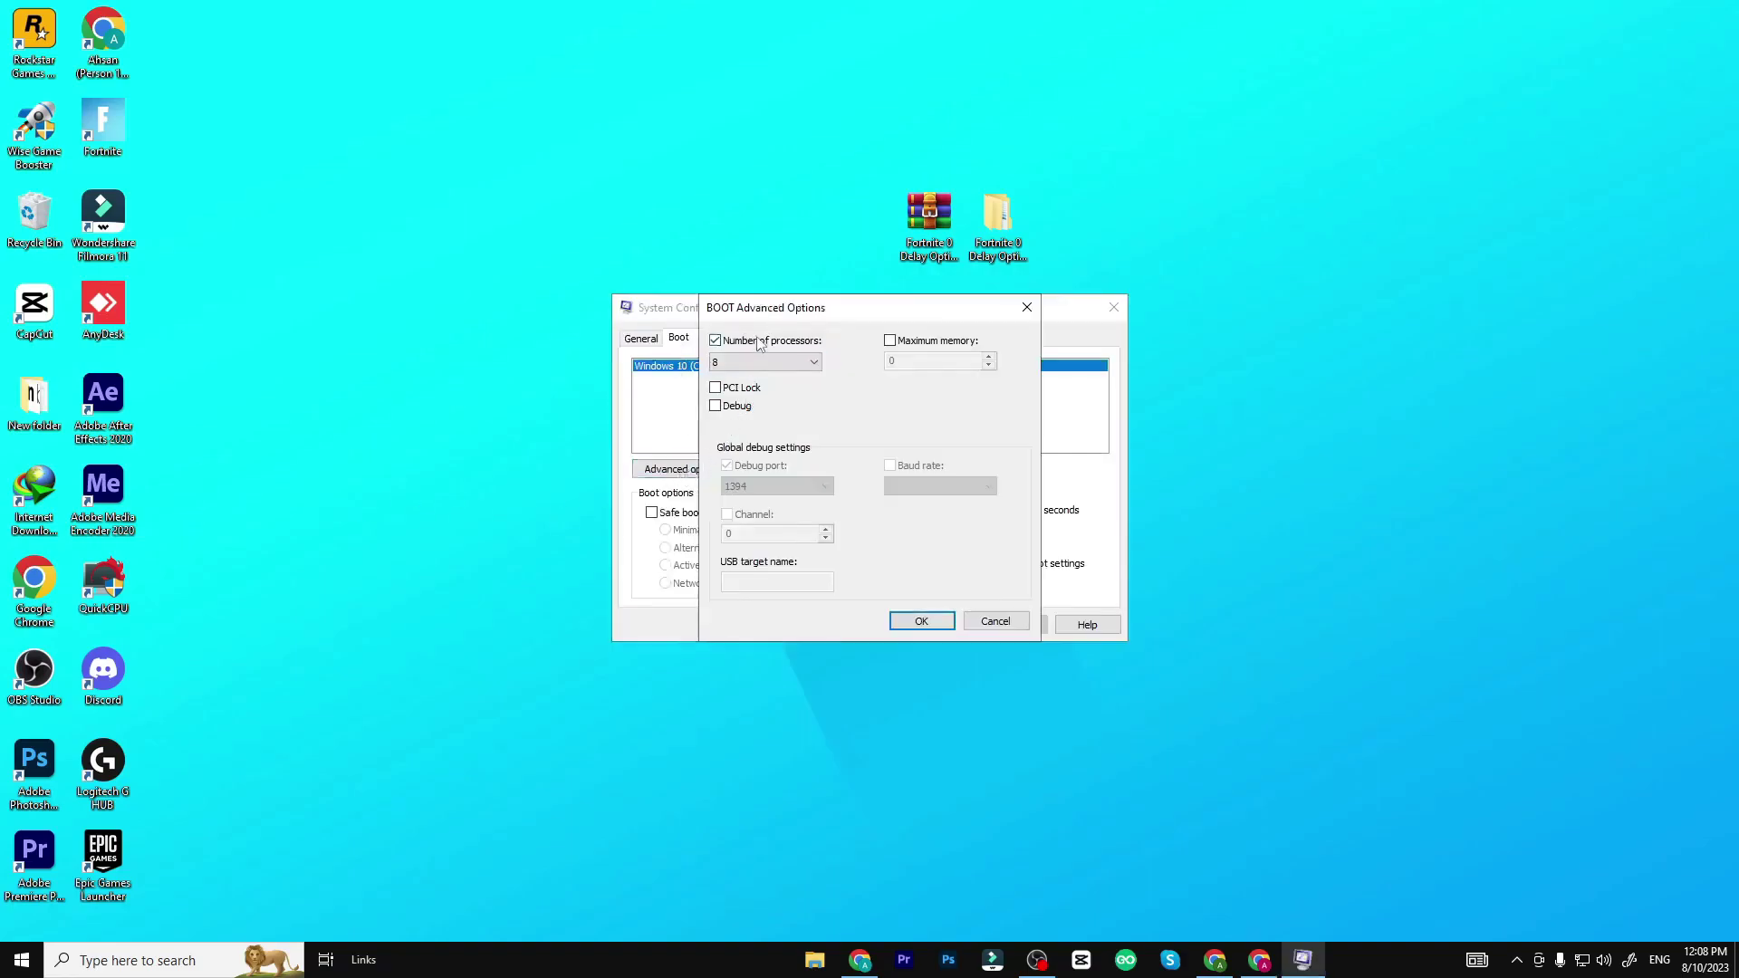
pyautogui.click(761, 362)
pyautogui.click(732, 459)
pyautogui.click(917, 621)
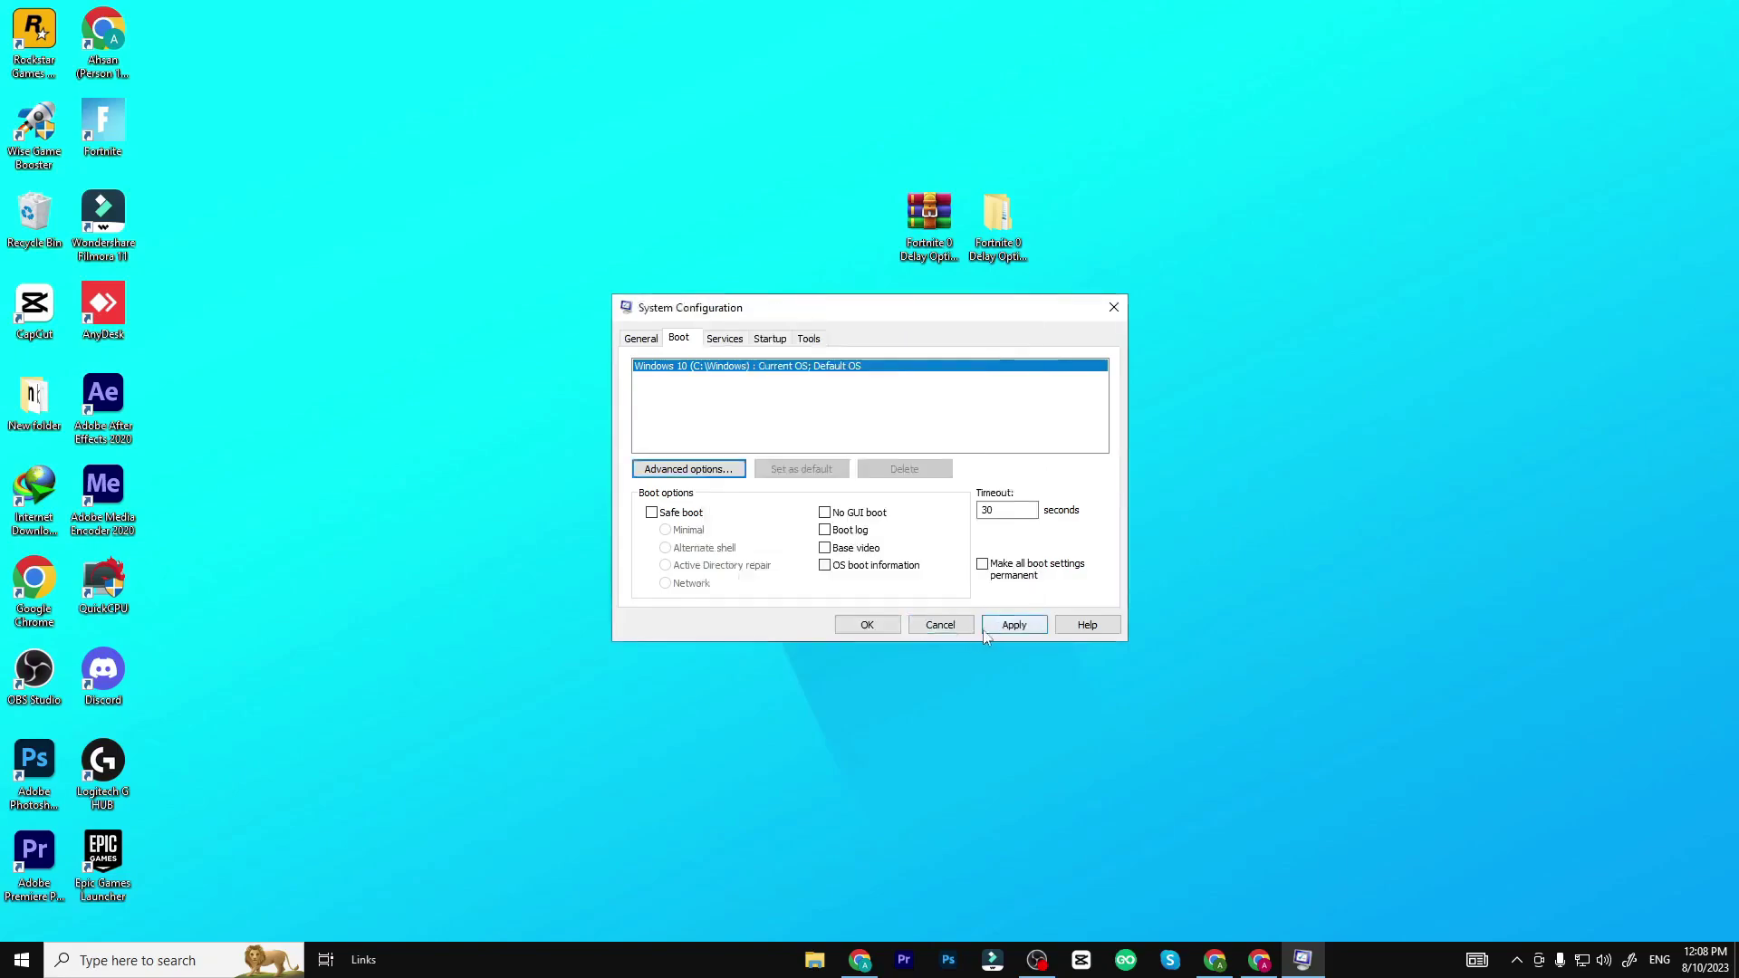
pyautogui.click(859, 627)
pyautogui.click(942, 513)
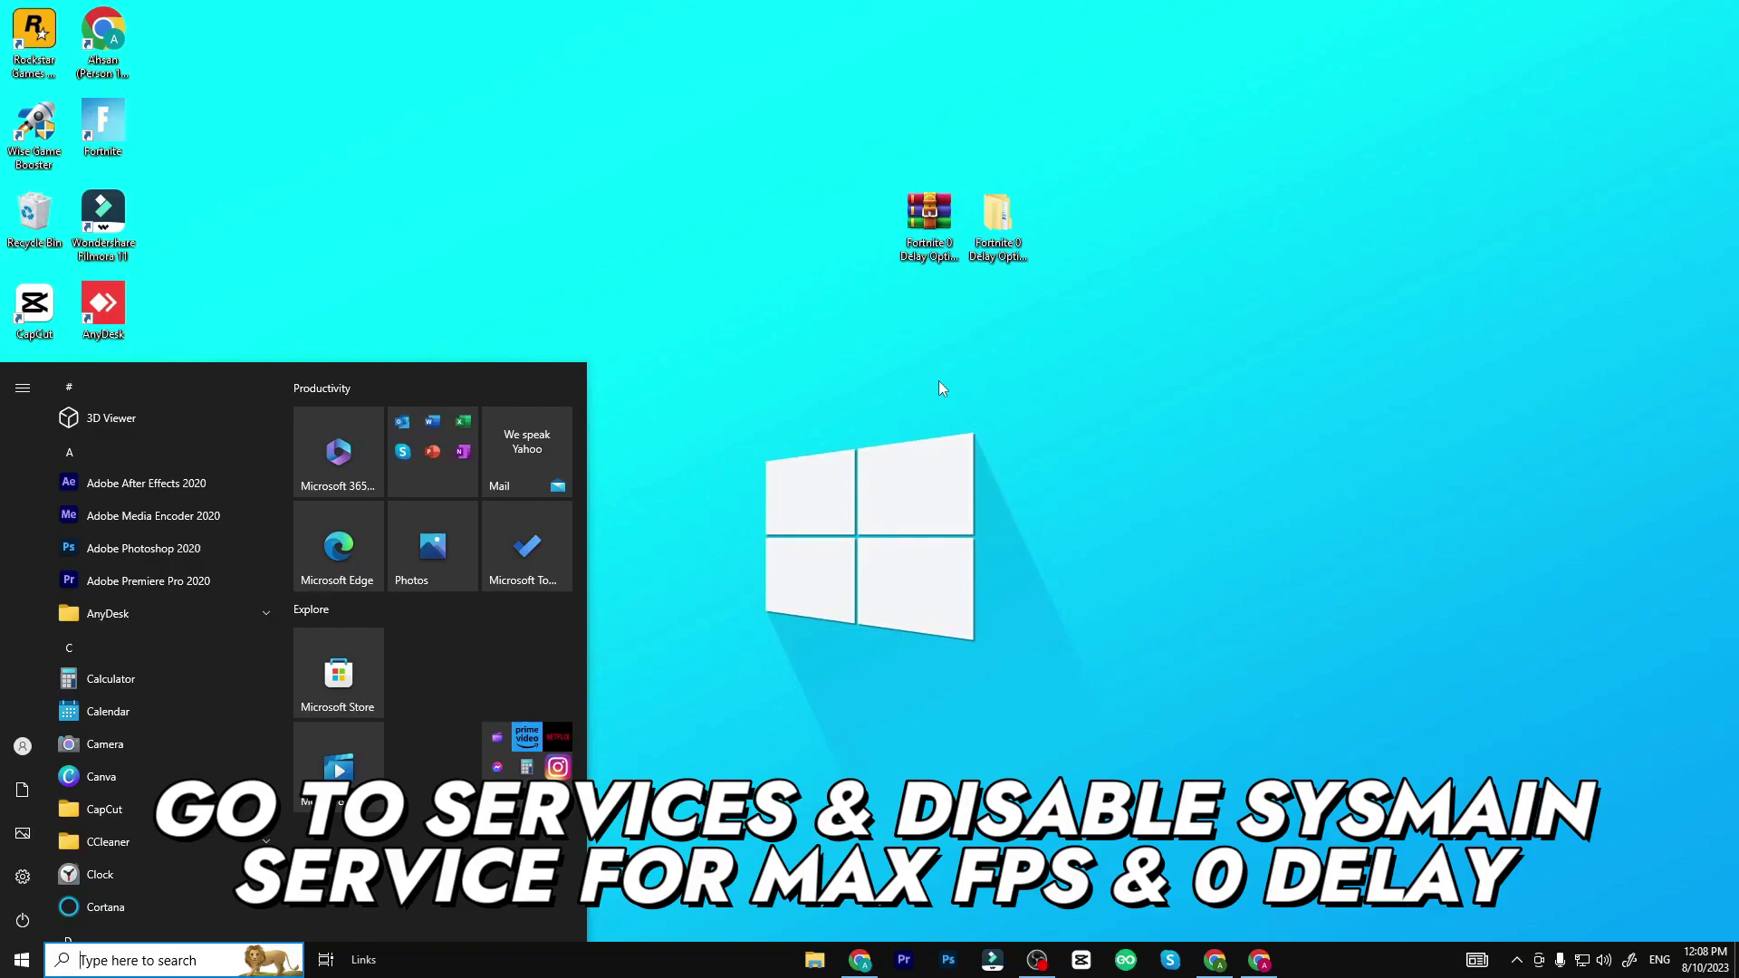
# Set the startup type of the SysMain service to Disabled in Windows Services and close the Services window
pyautogui.write('ser')
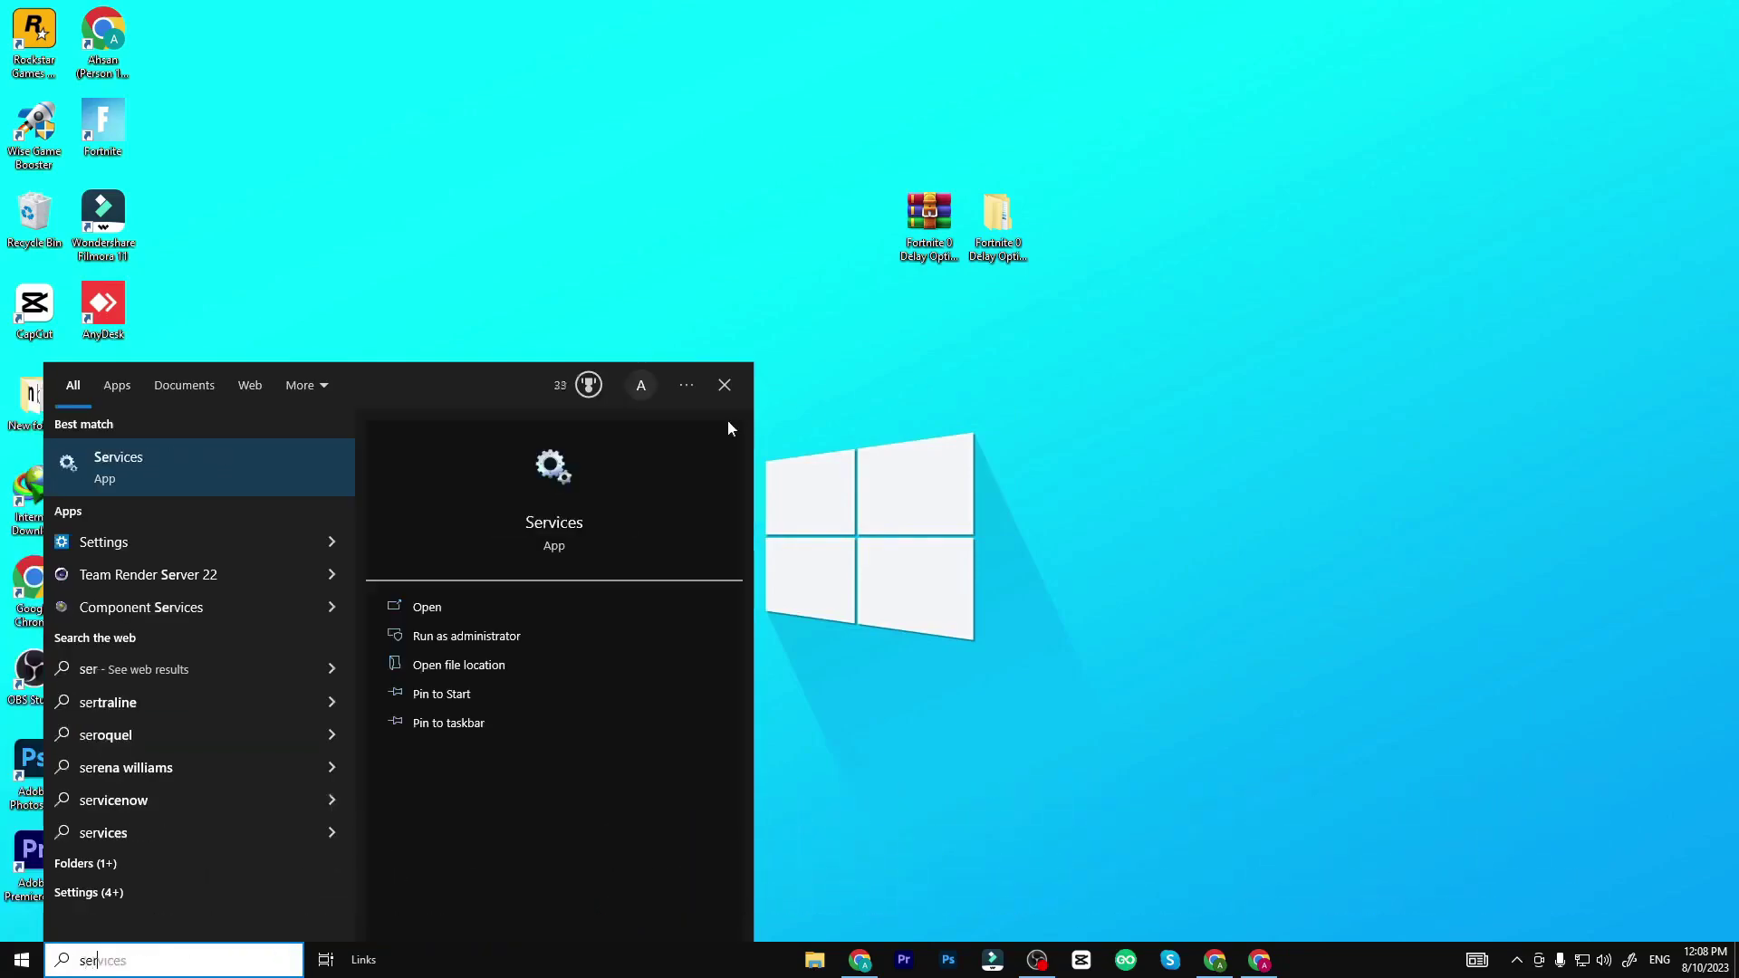
pyautogui.click(127, 460)
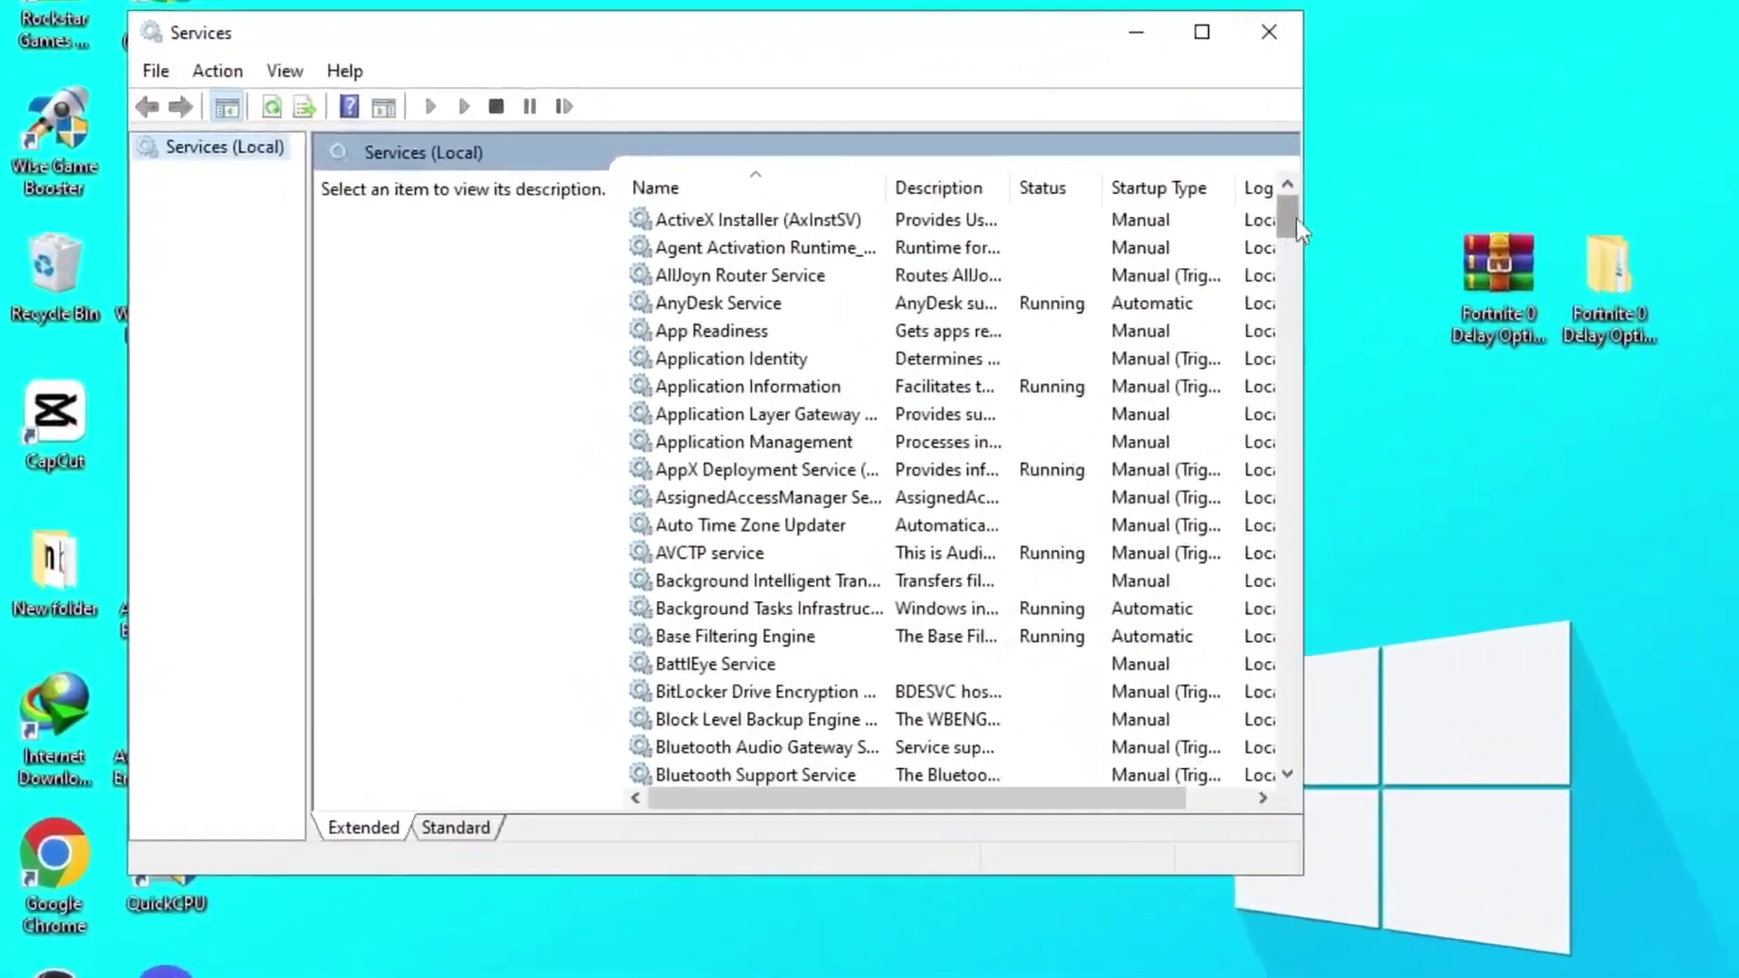
pyautogui.moveTo(799, 181); pyautogui.dragTo(802, 250)
pyautogui.moveTo(1388, 325); pyautogui.dragTo(1366, 631)
pyautogui.click(809, 770)
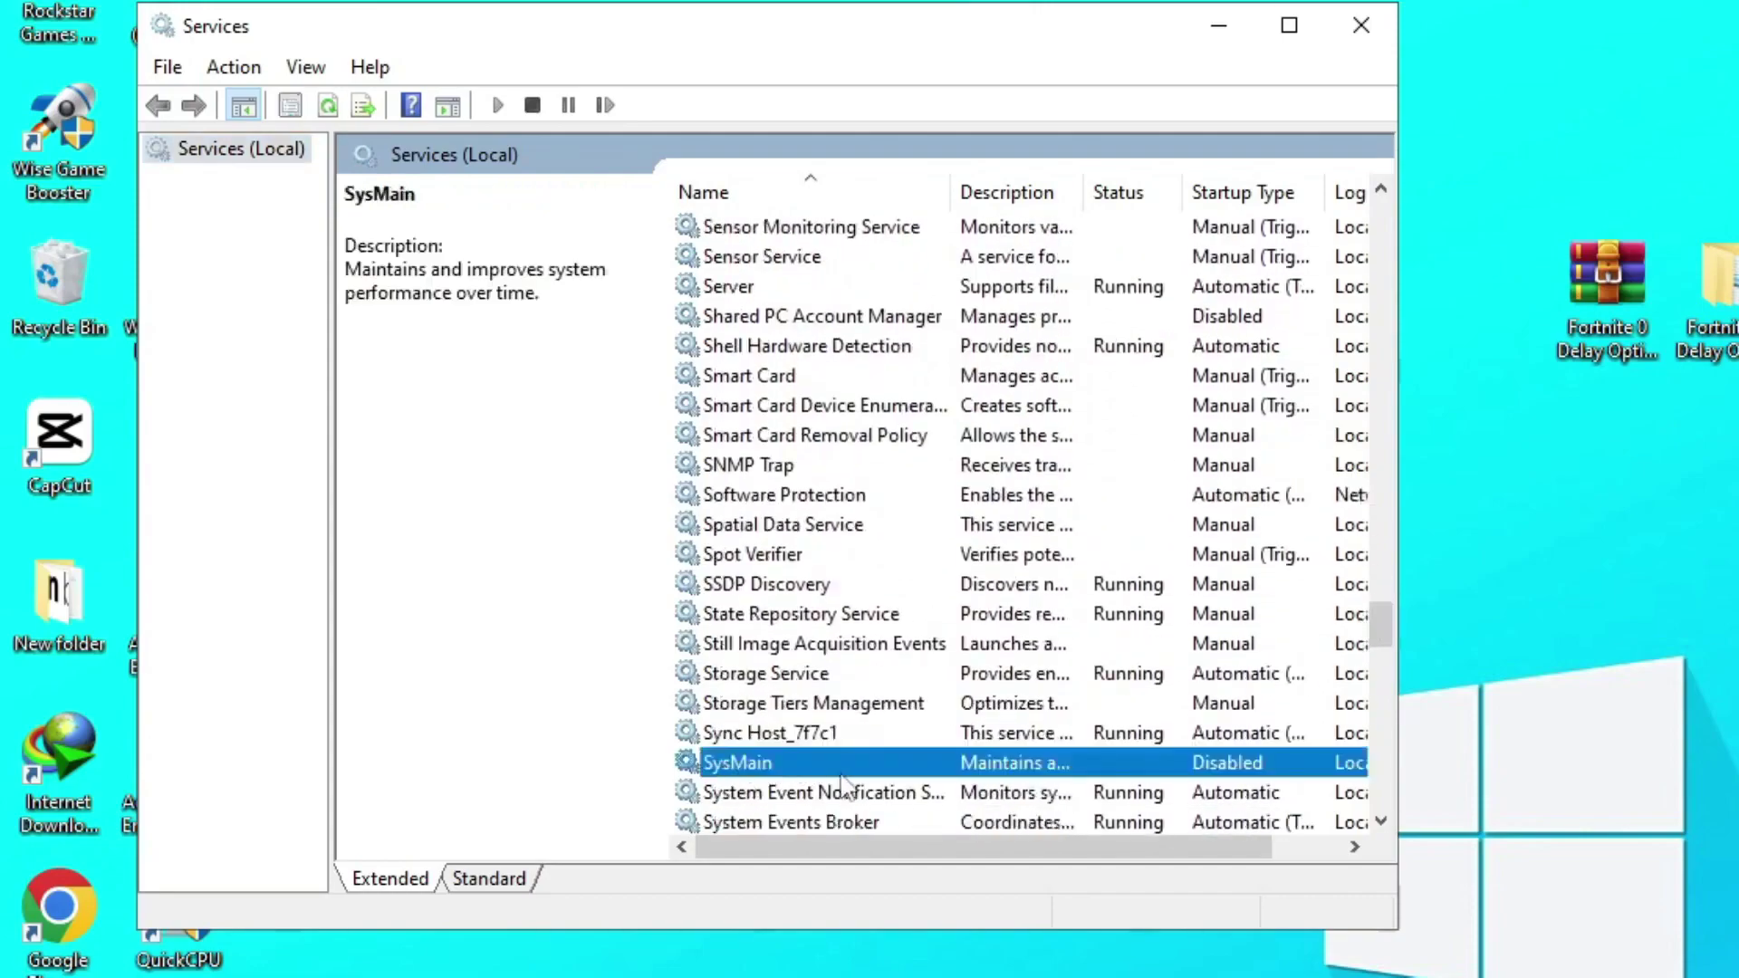
pyautogui.rightClick(779, 770)
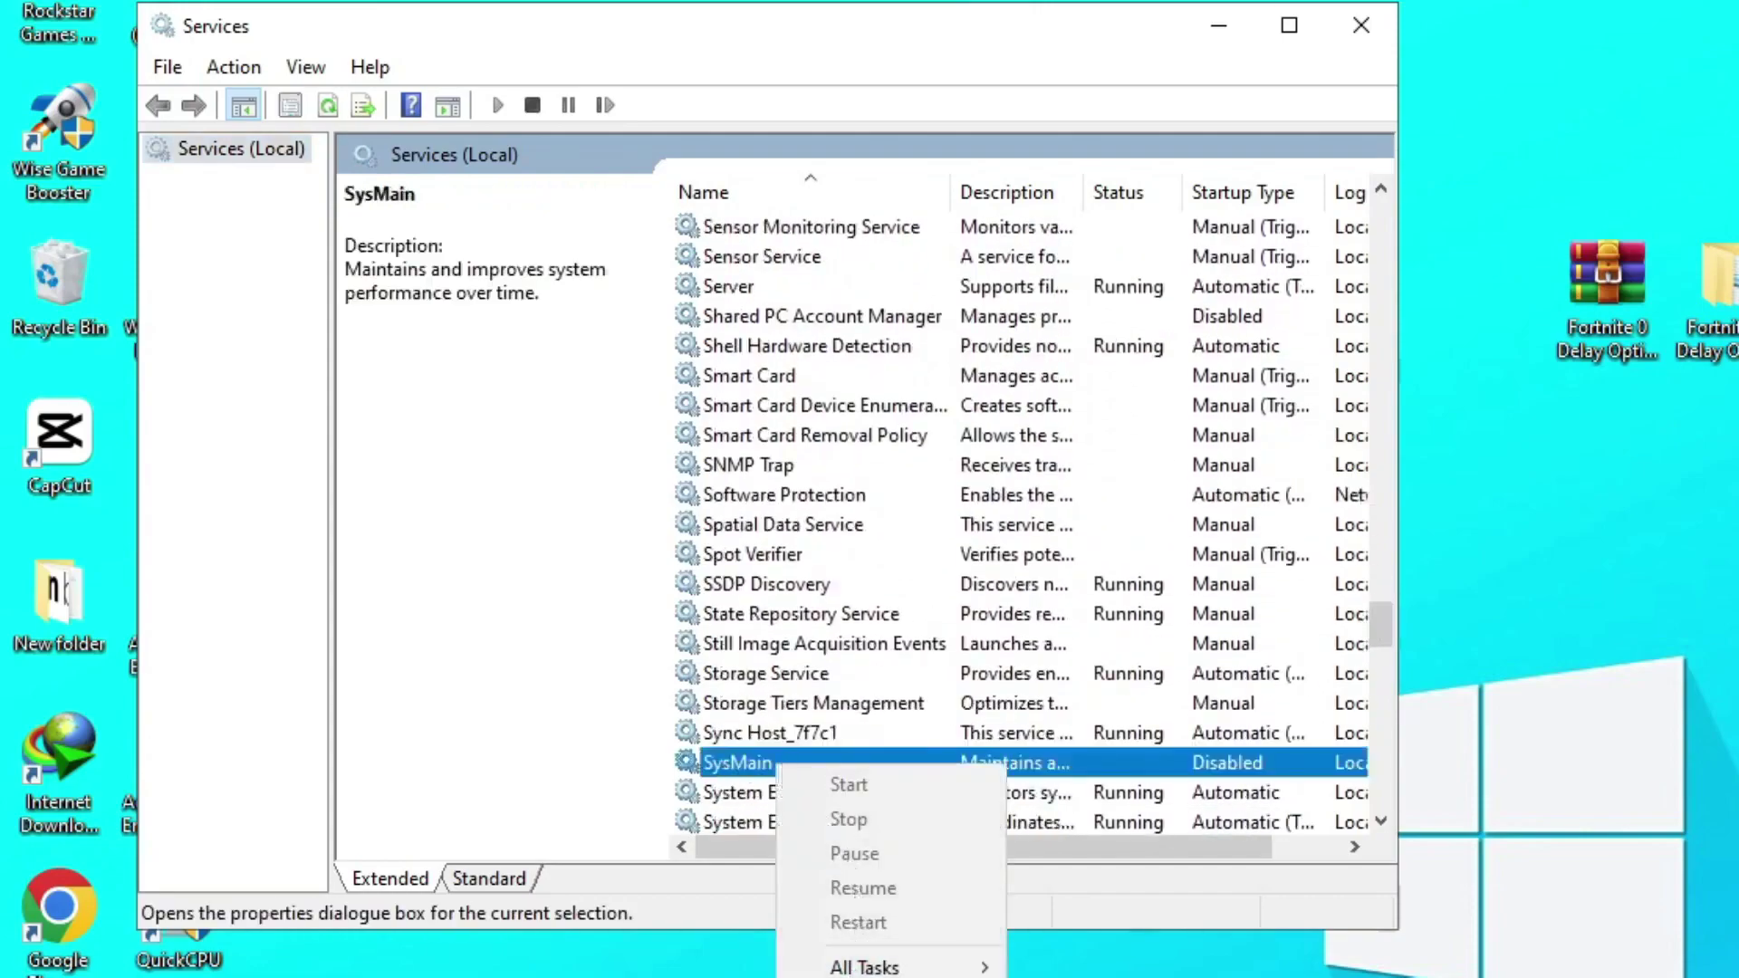
pyautogui.press('Return')
pyautogui.click(634, 450)
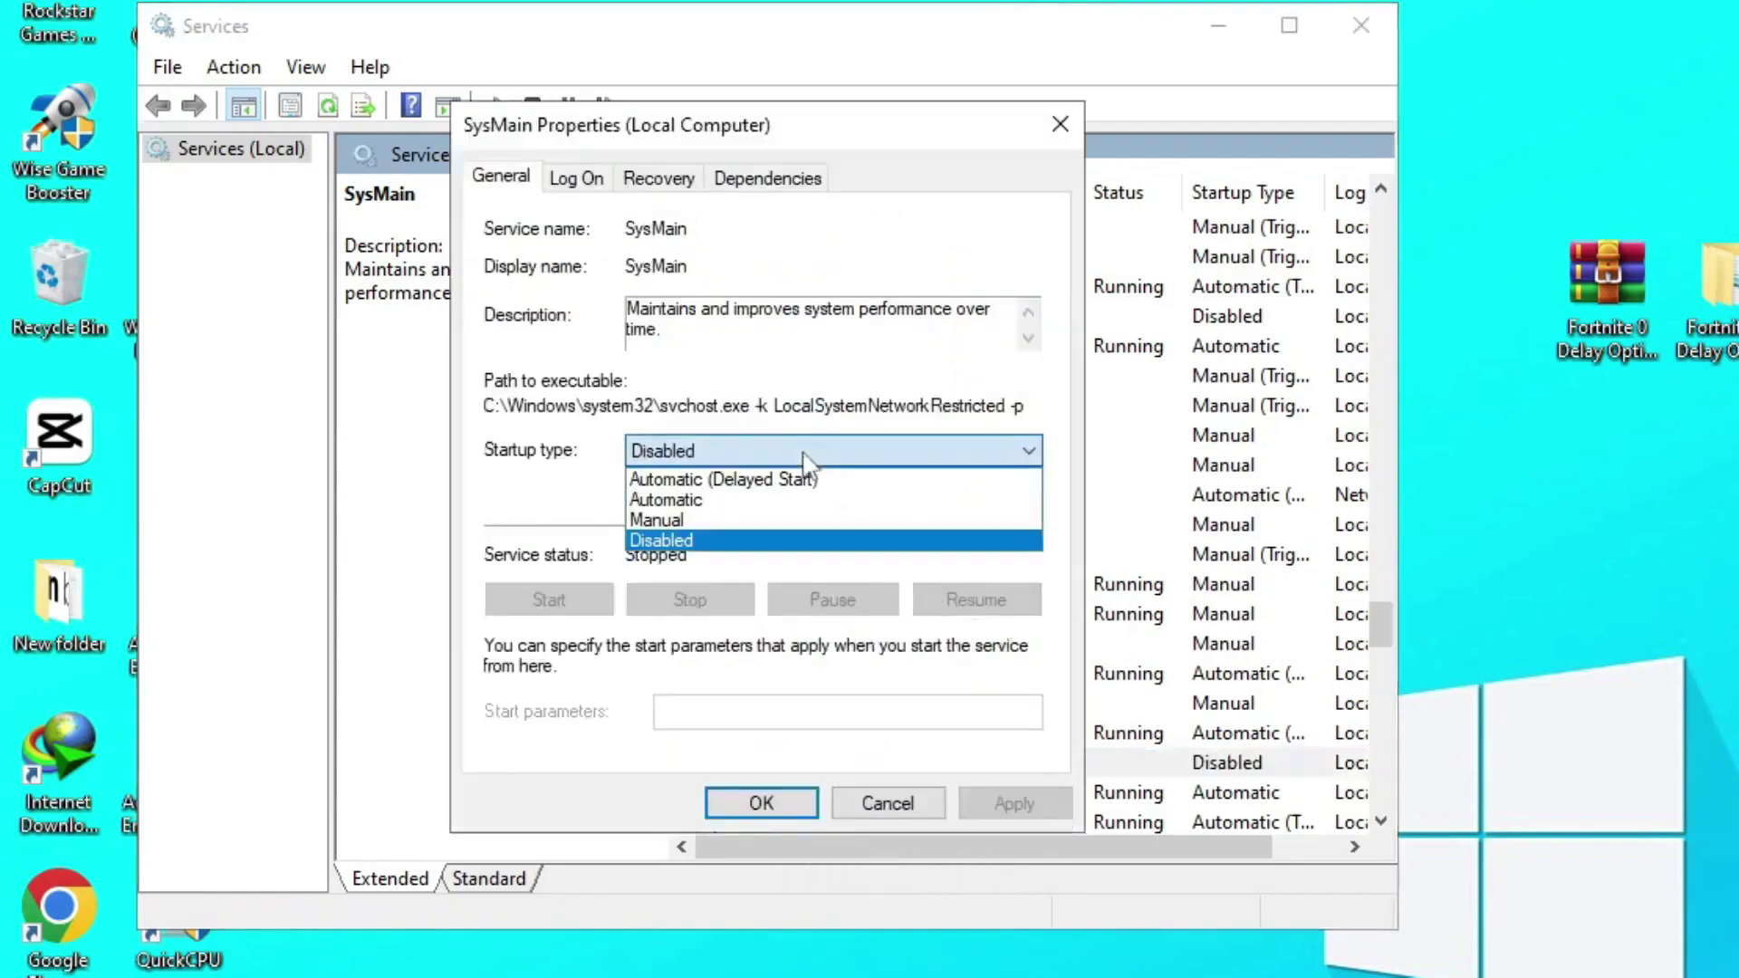
pyautogui.click(669, 540)
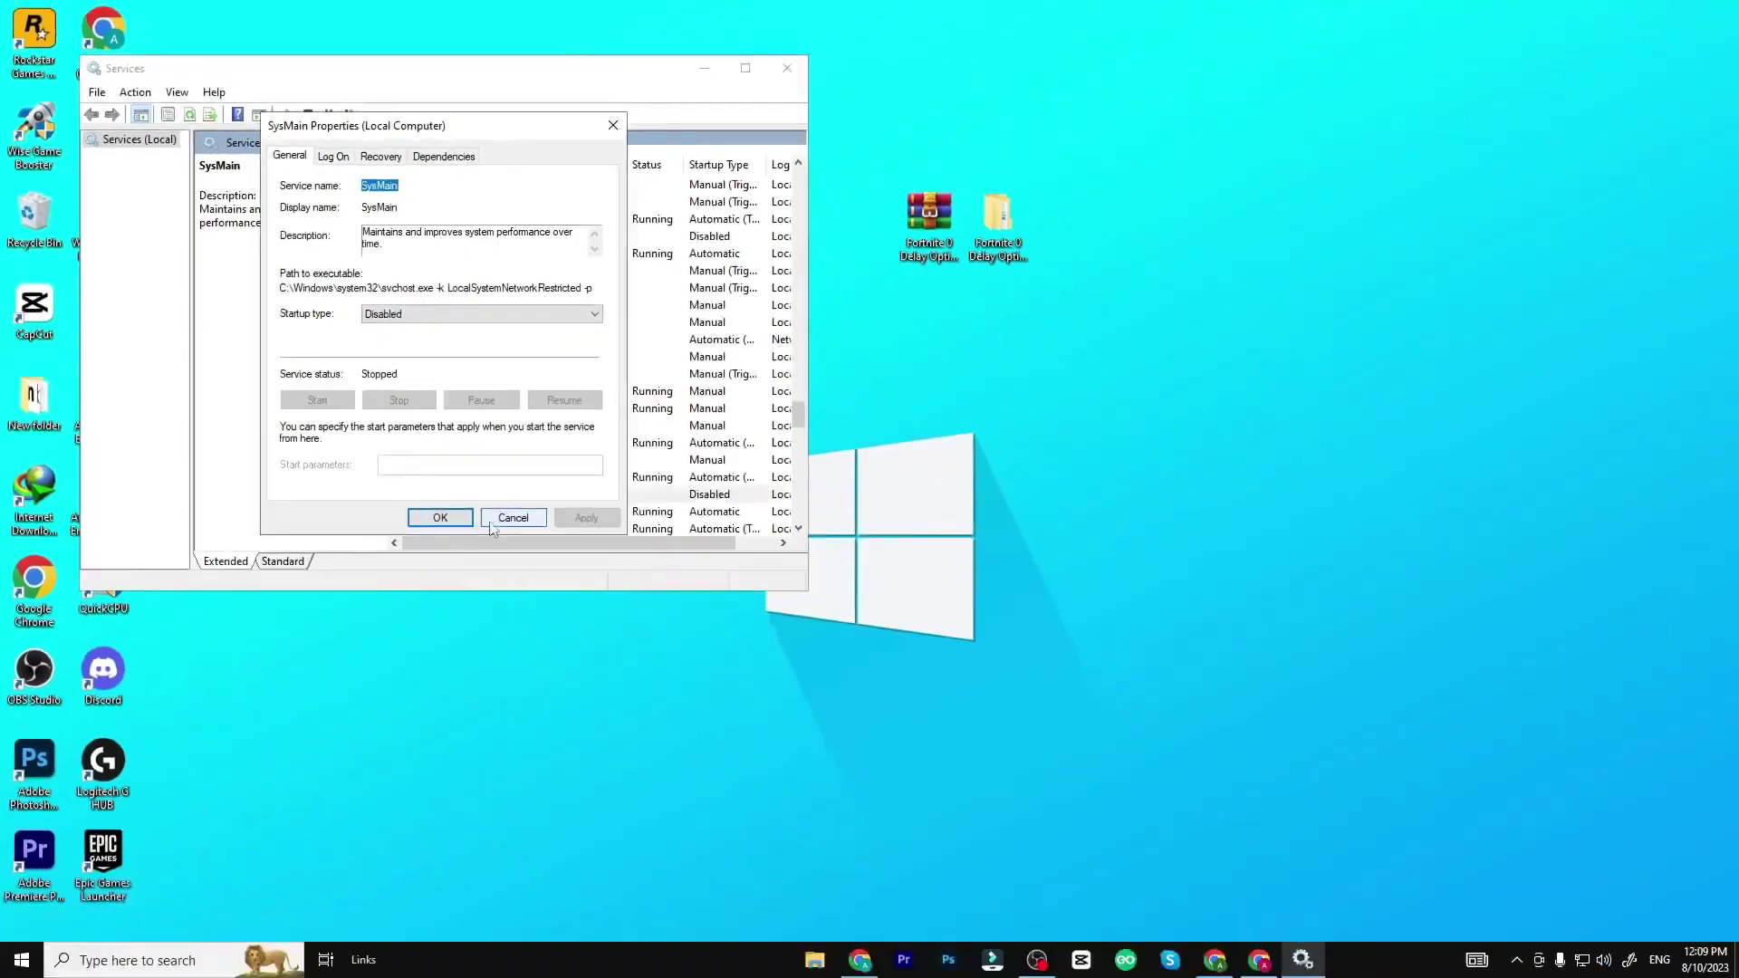
pyautogui.click(761, 803)
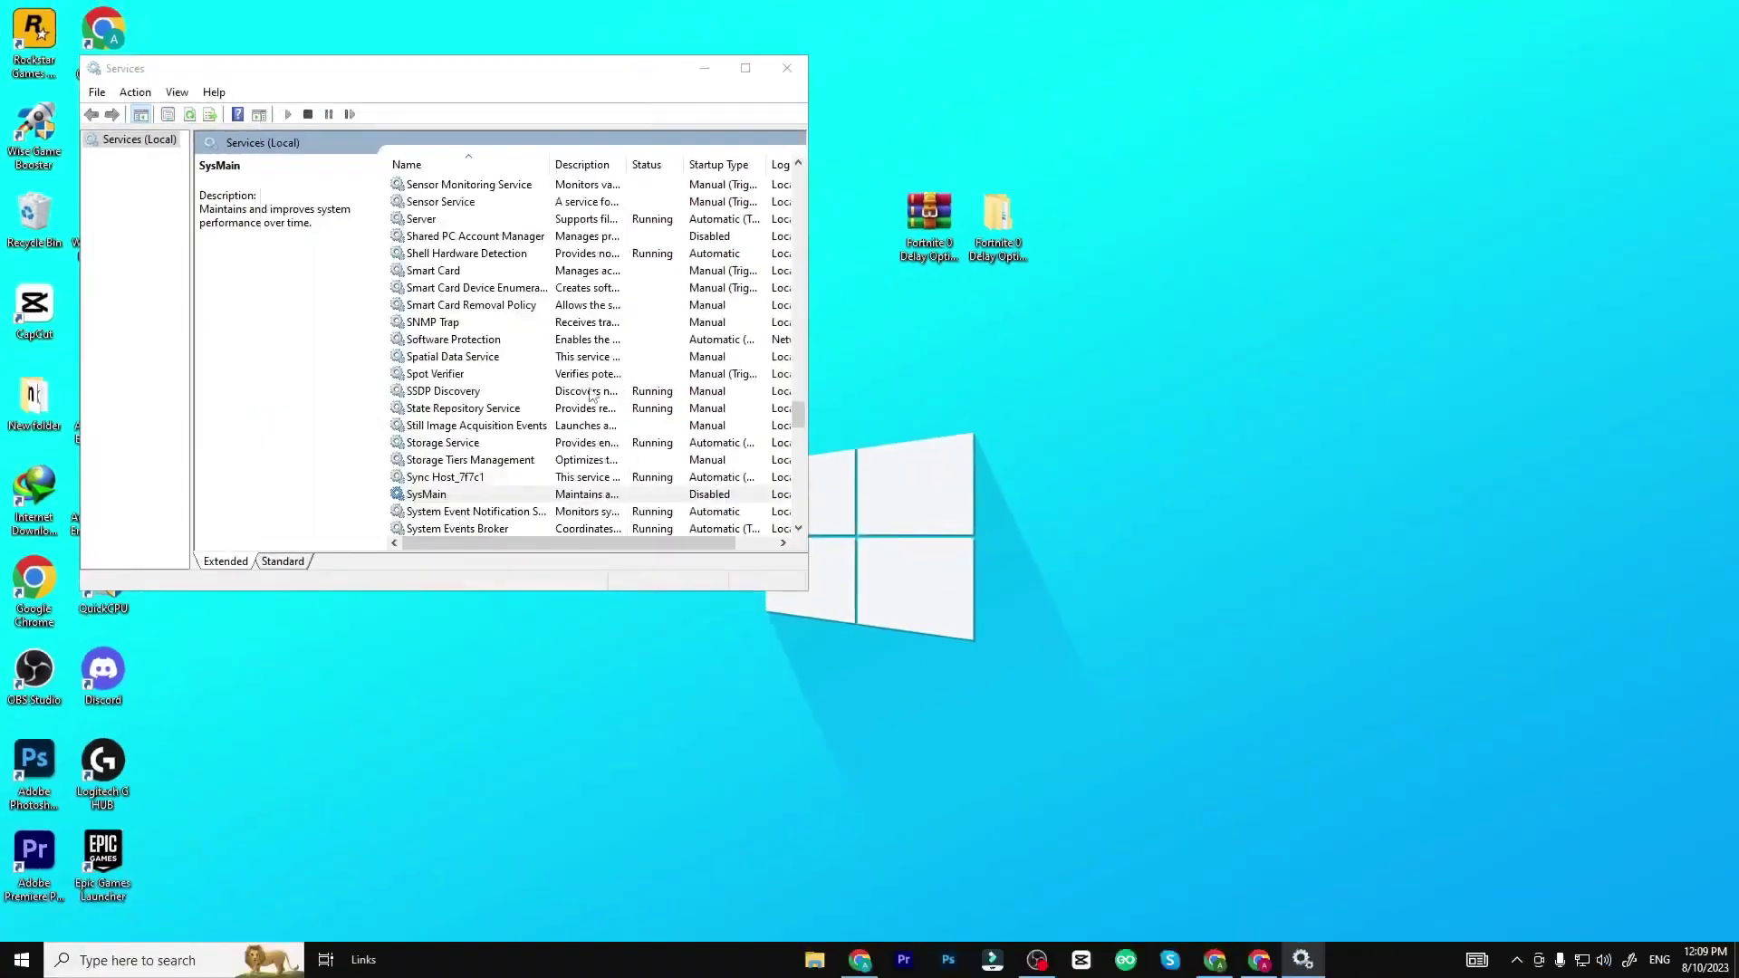
pyautogui.click(786, 70)
pyautogui.rightClick(889, 301)
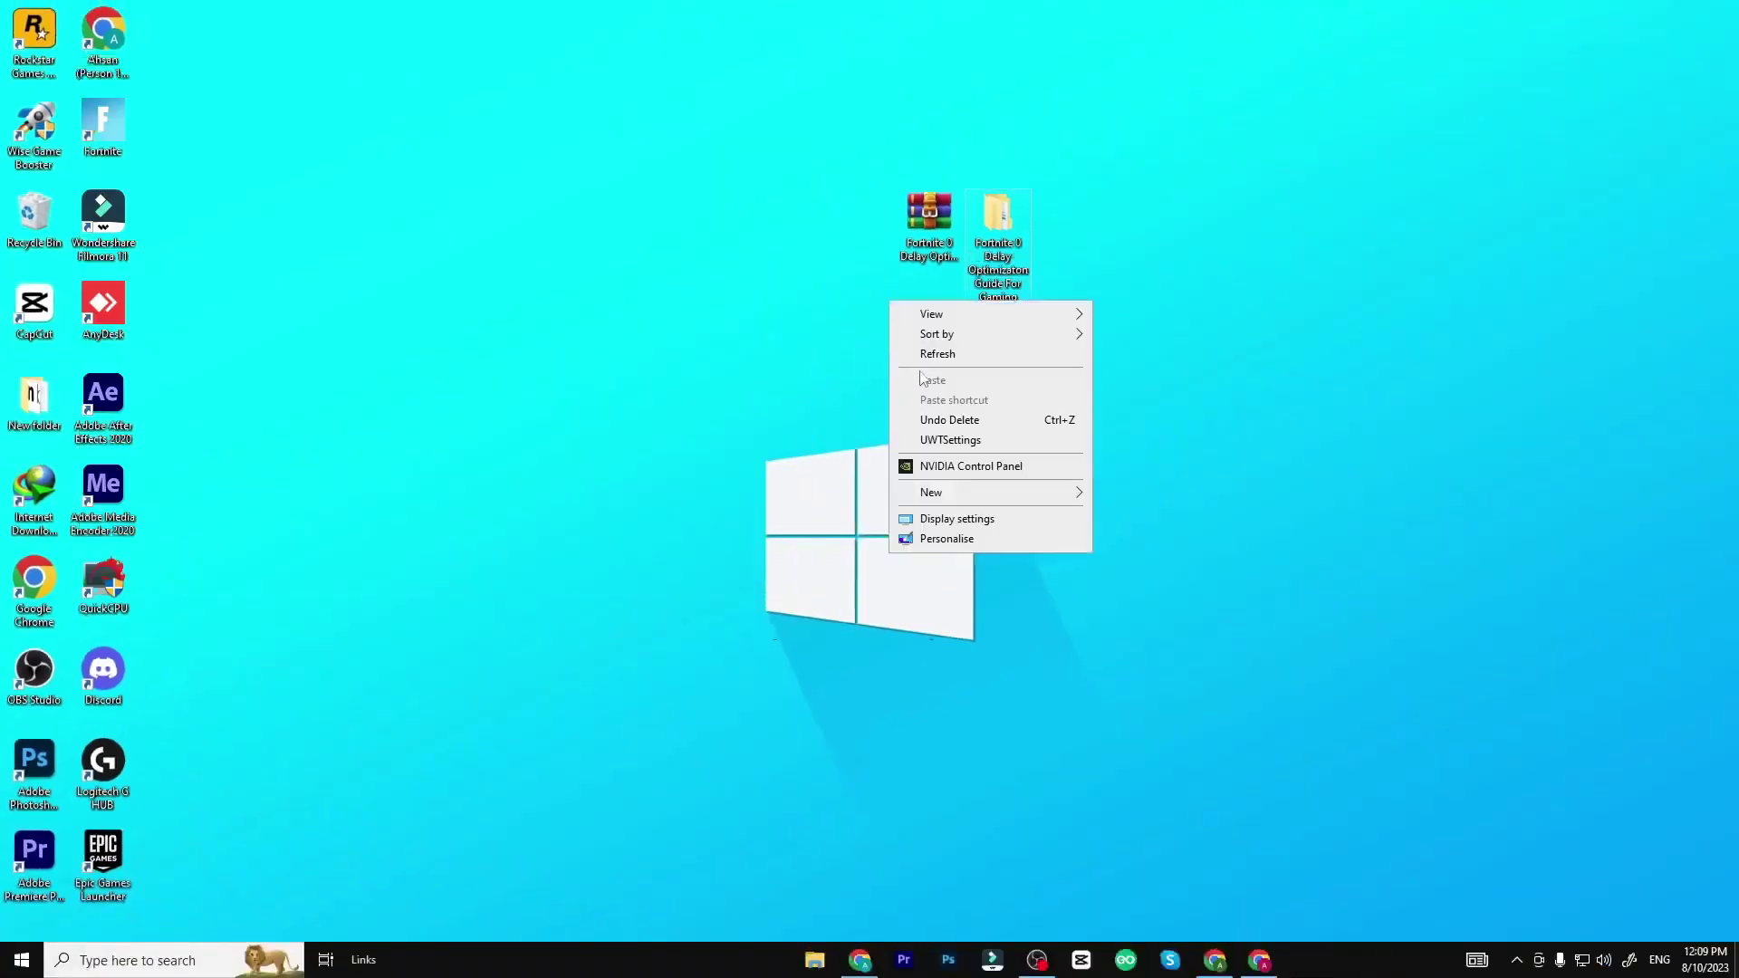
pyautogui.click(914, 354)
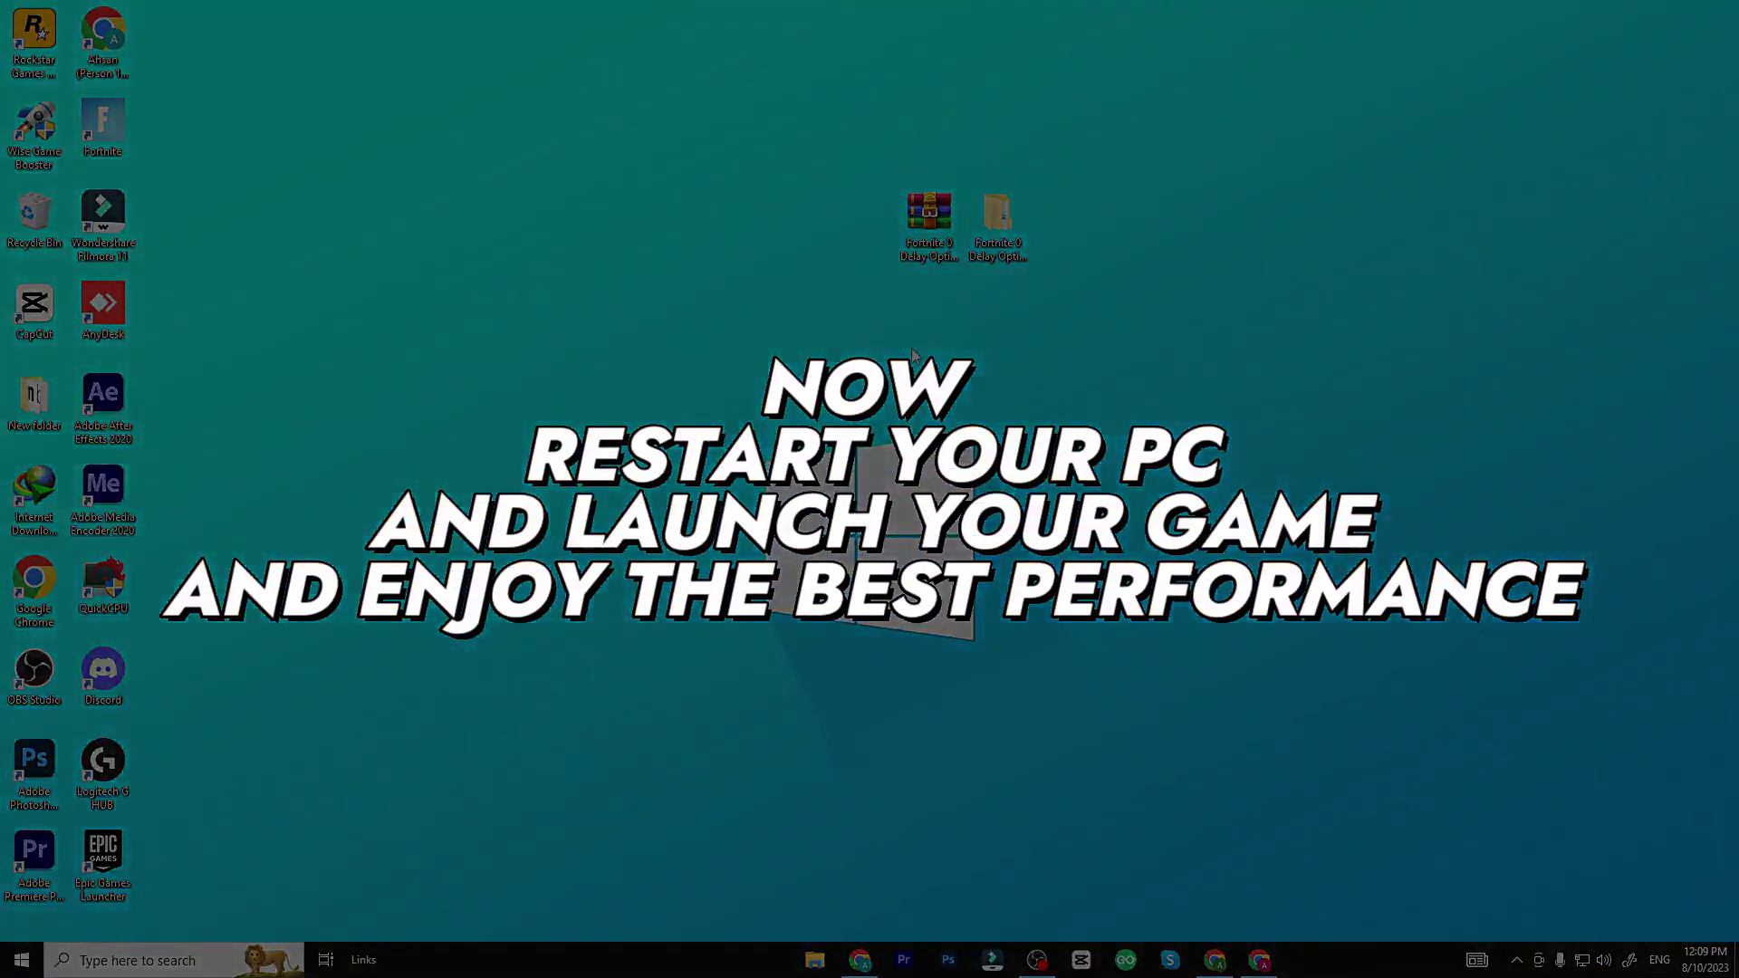